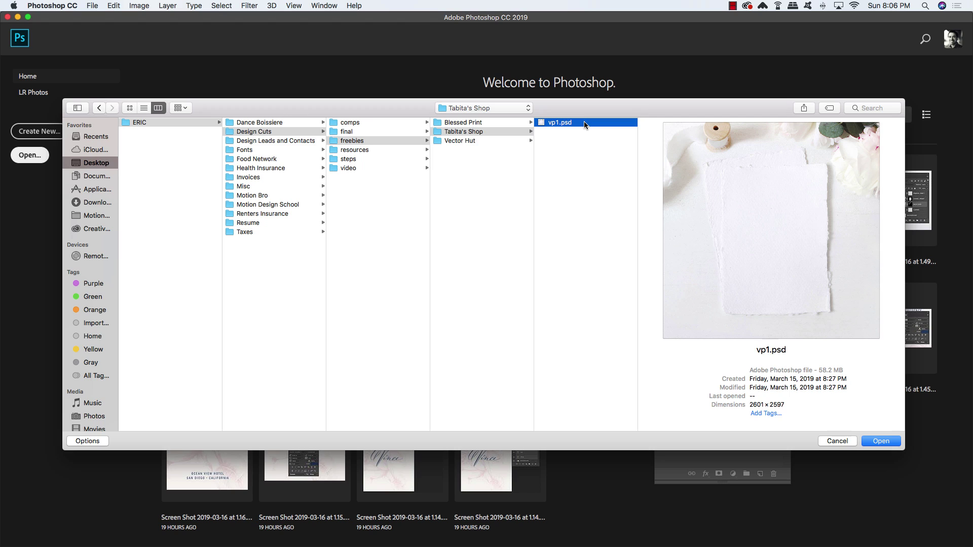
Step: Open the vp1.psd mockup and open the contents of its CHANGE CARD FRONT smart object for editing
left_click(881, 442)
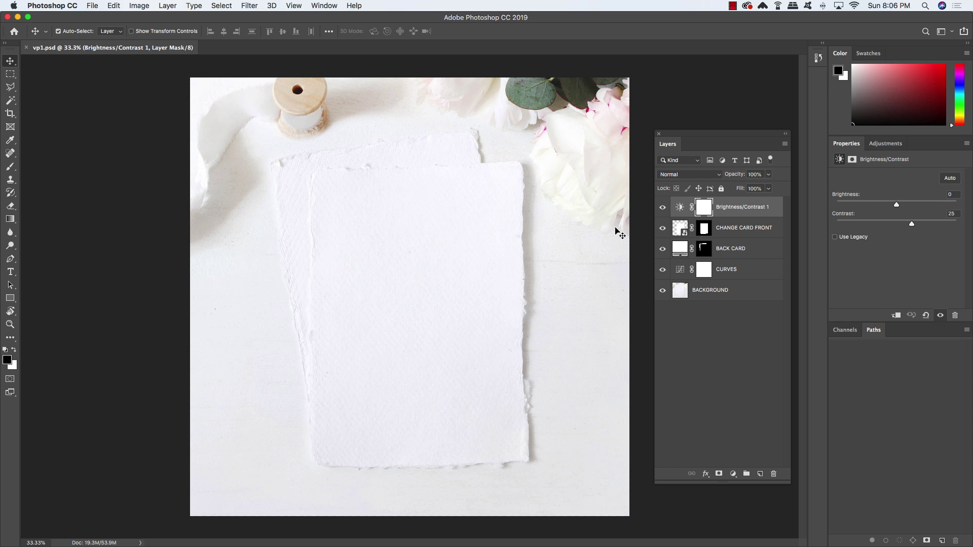
left_click(749, 229)
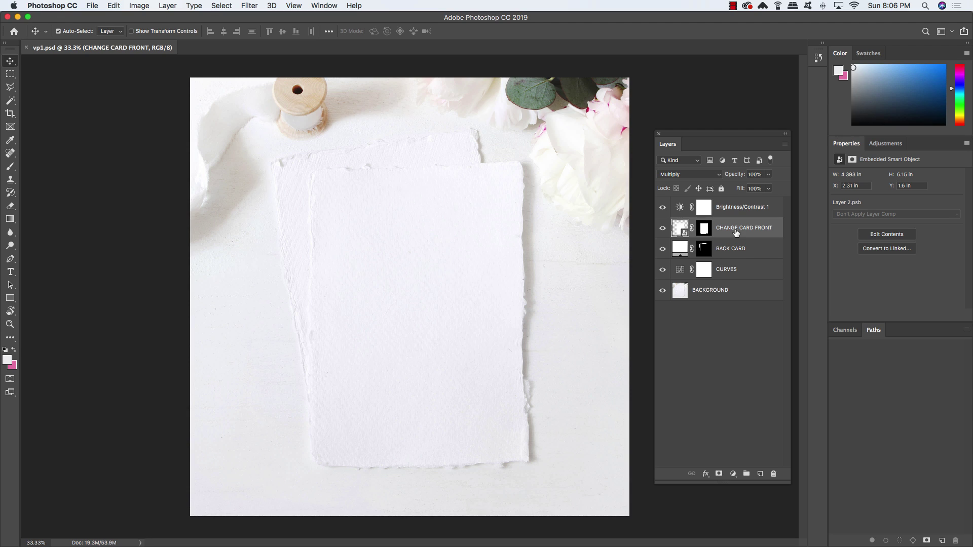
double_click(681, 229)
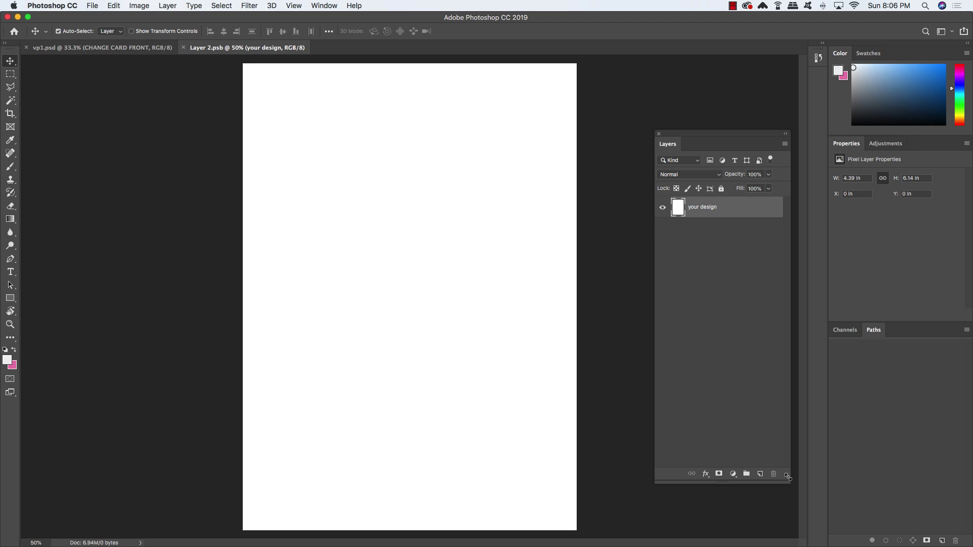
Step: Add a solid colour fill layer in f8f6f2 above the "your design" layer
left_click_drag(790, 484, 726, 257)
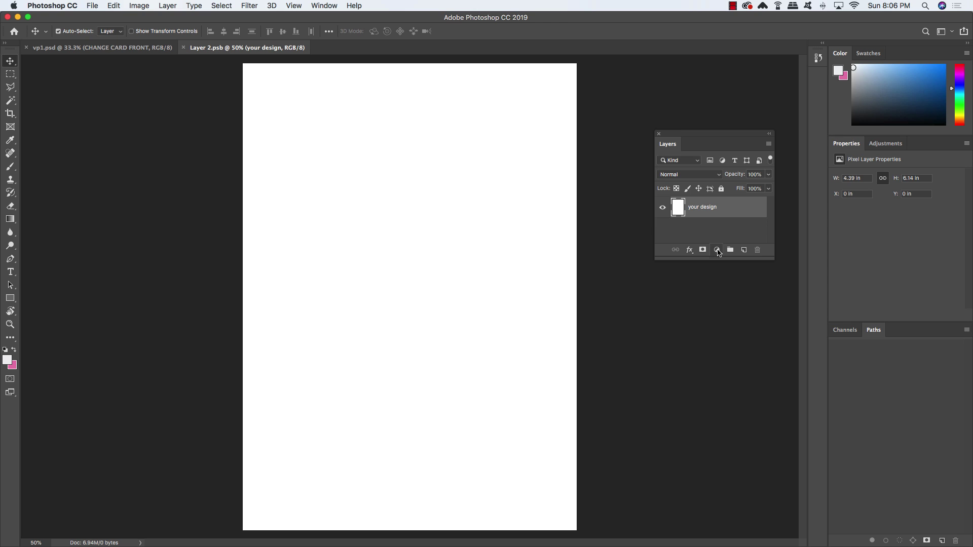
left_click(718, 251)
left_click(735, 263)
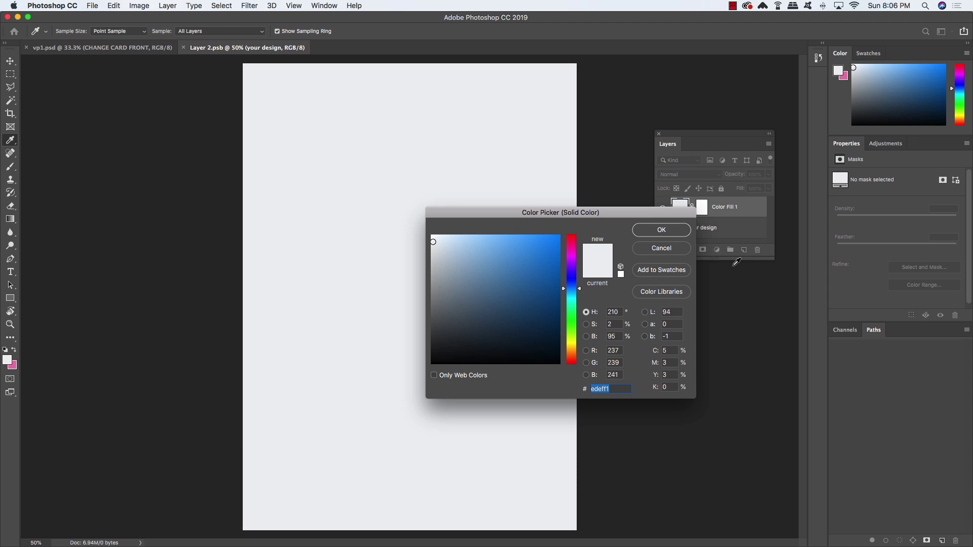
type("f8f")
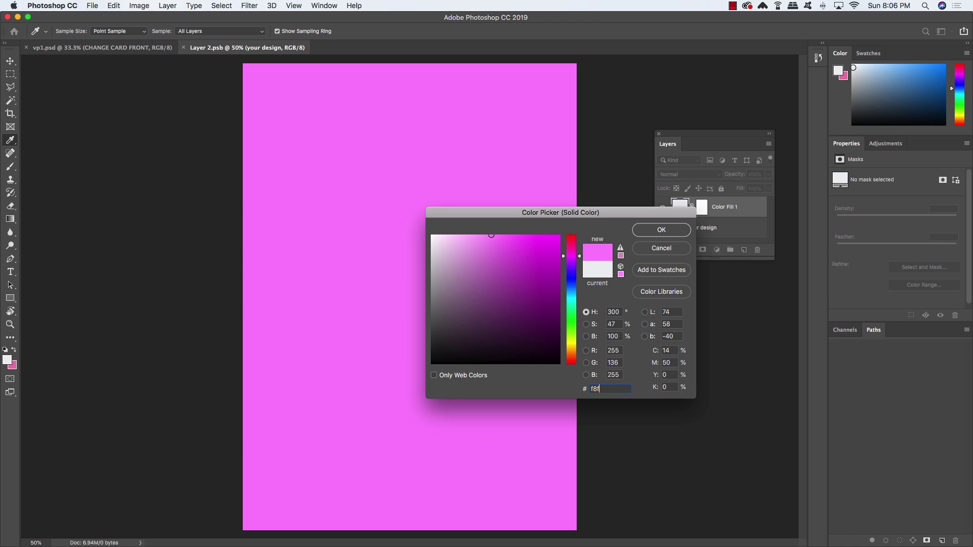
type("6f2")
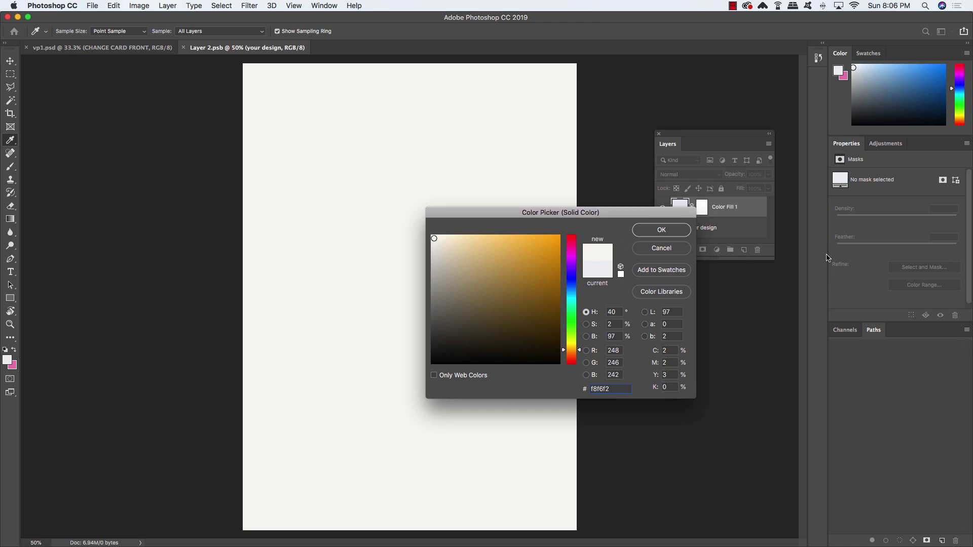
left_click(662, 230)
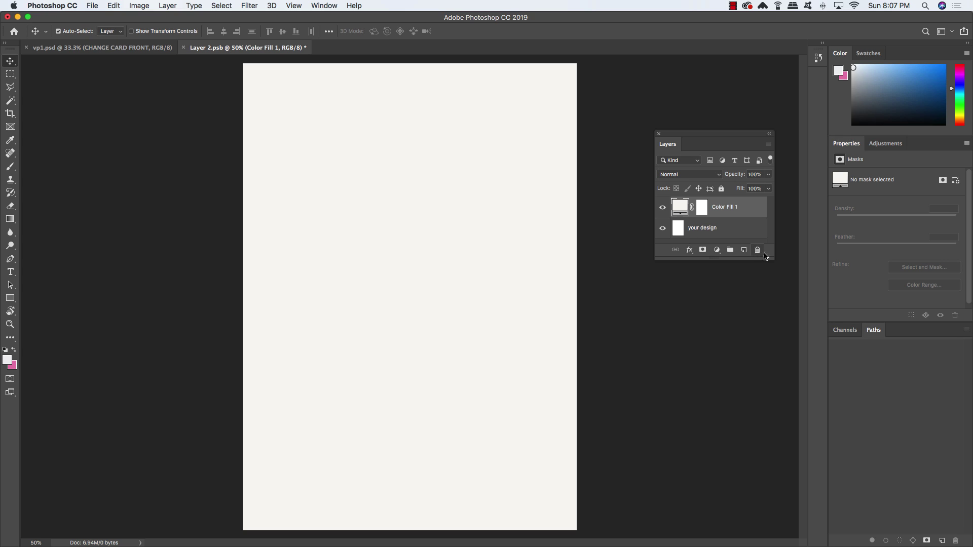
left_click_drag(773, 259, 782, 304)
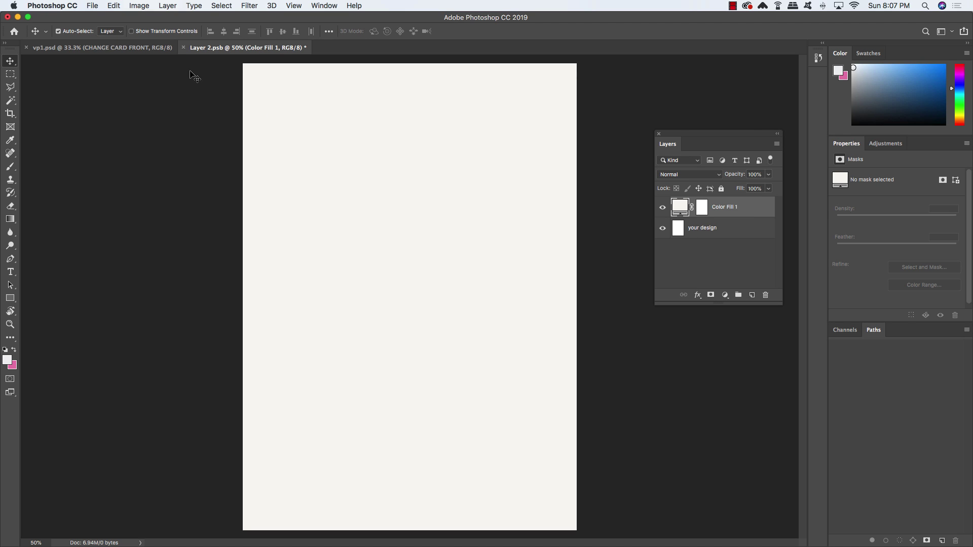
Step: Place Rose 10.png from the Vector Hut freebies folder into the card design as an embedded smart object
left_click(93, 5)
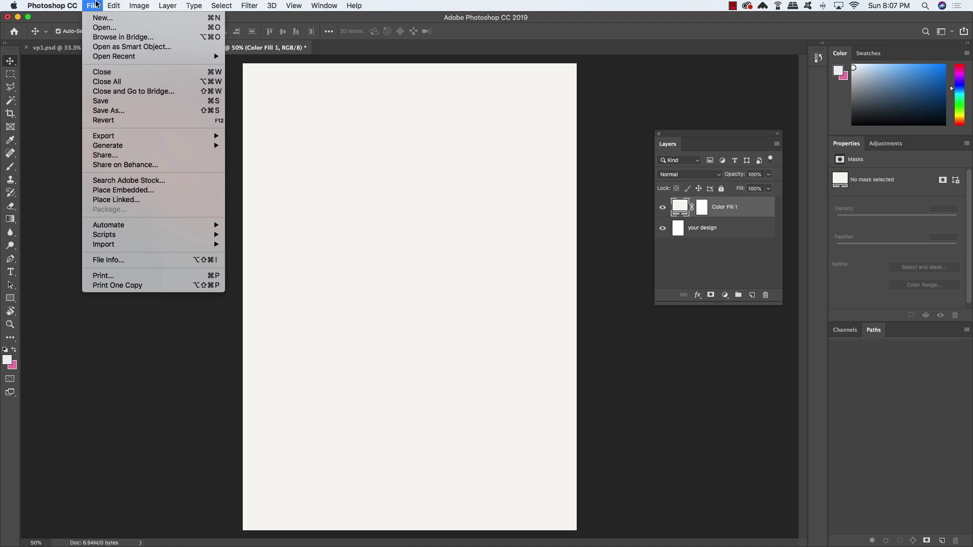
left_click(141, 199)
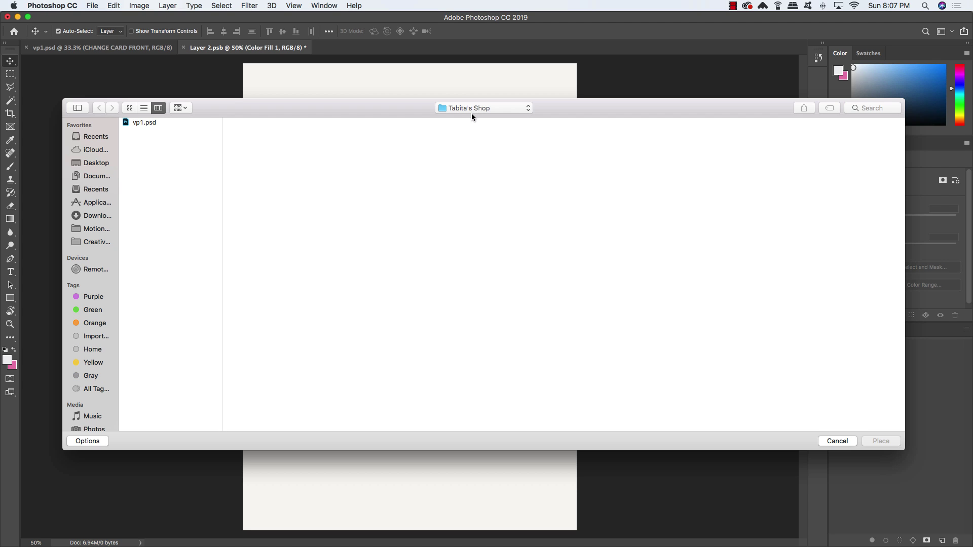
left_click(472, 117)
left_click(471, 120)
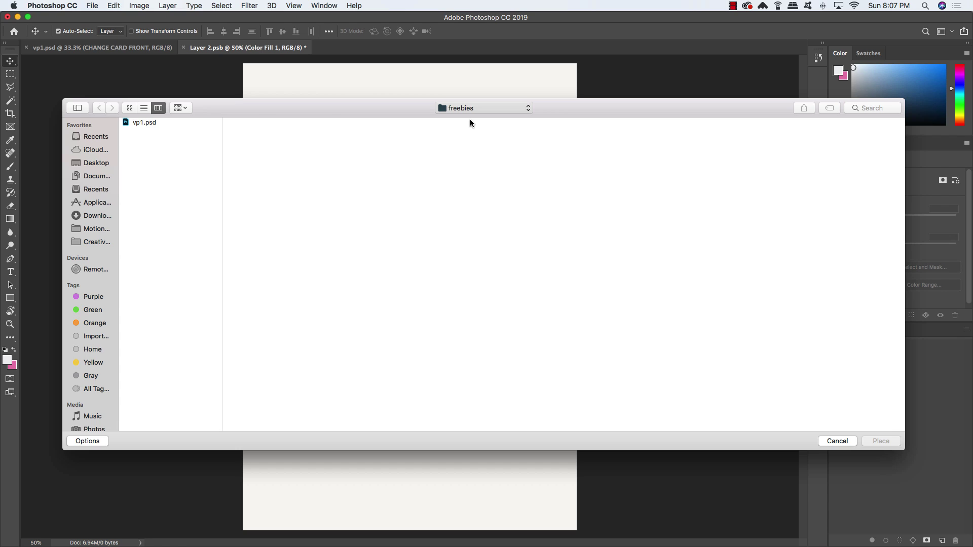
left_click(471, 141)
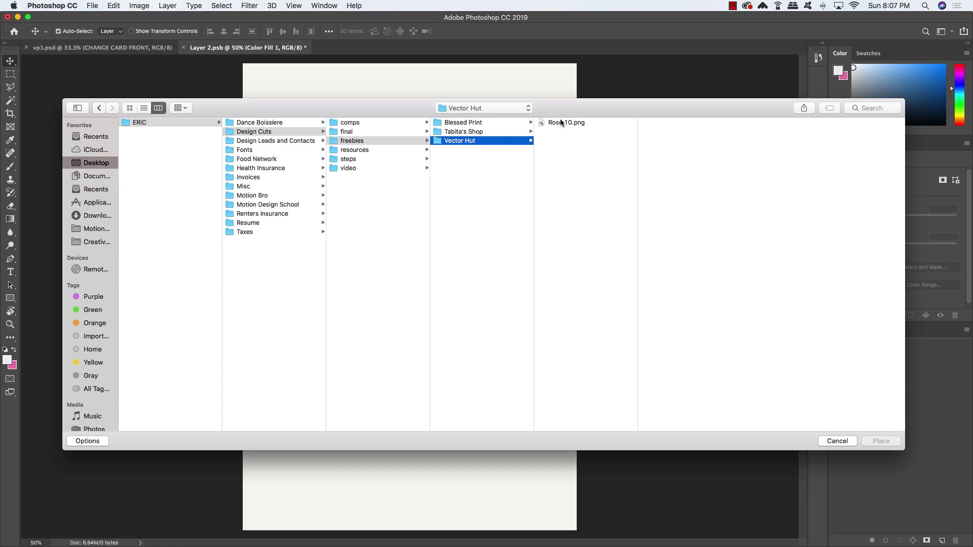
left_click(562, 123)
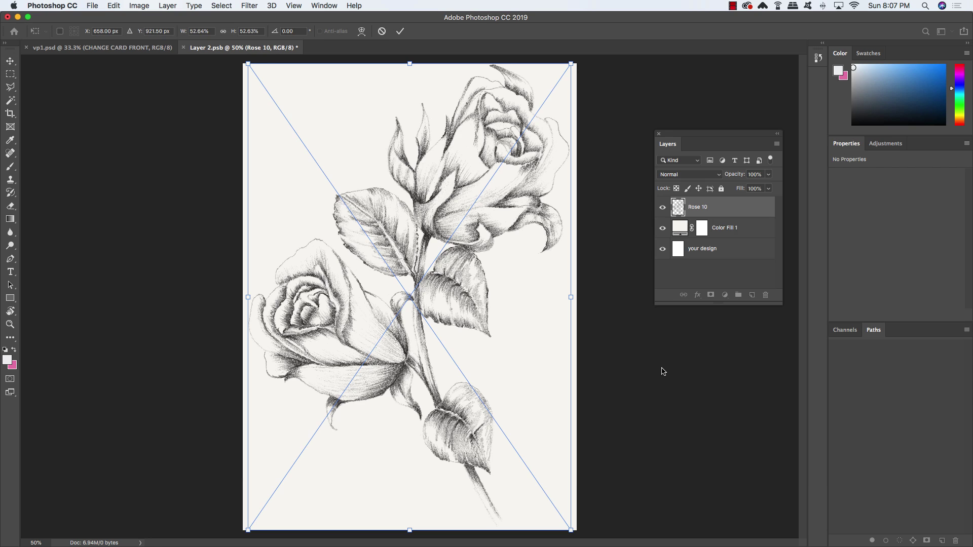
Step: Scale the placed rose drawing up to about 76% around its centre so it extends past the card edges
key("super+minus")
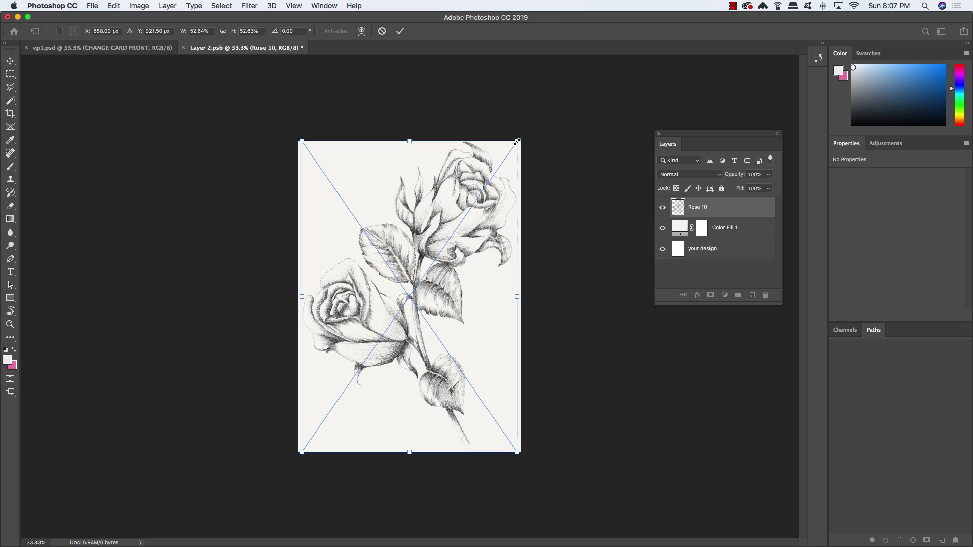
left_click_drag(517, 142, 580, 82)
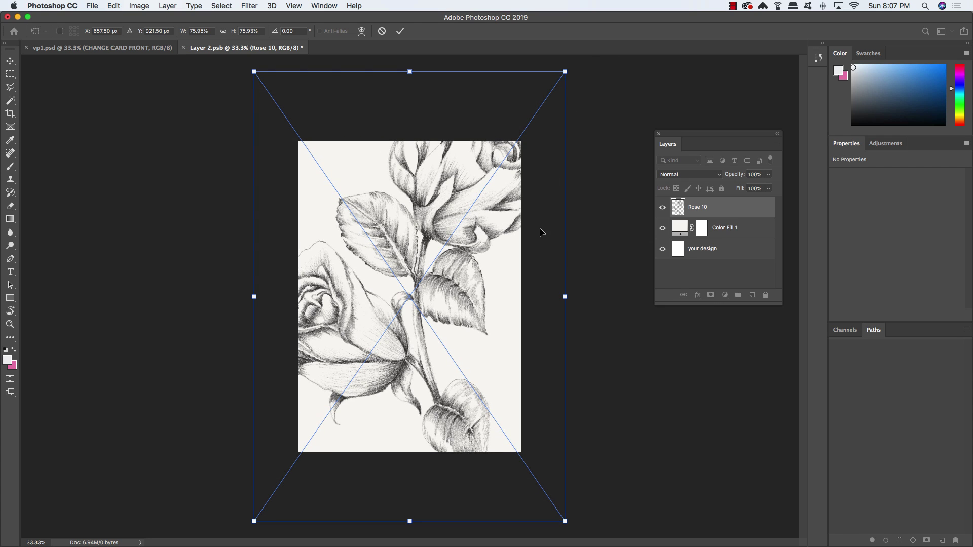
key("Return")
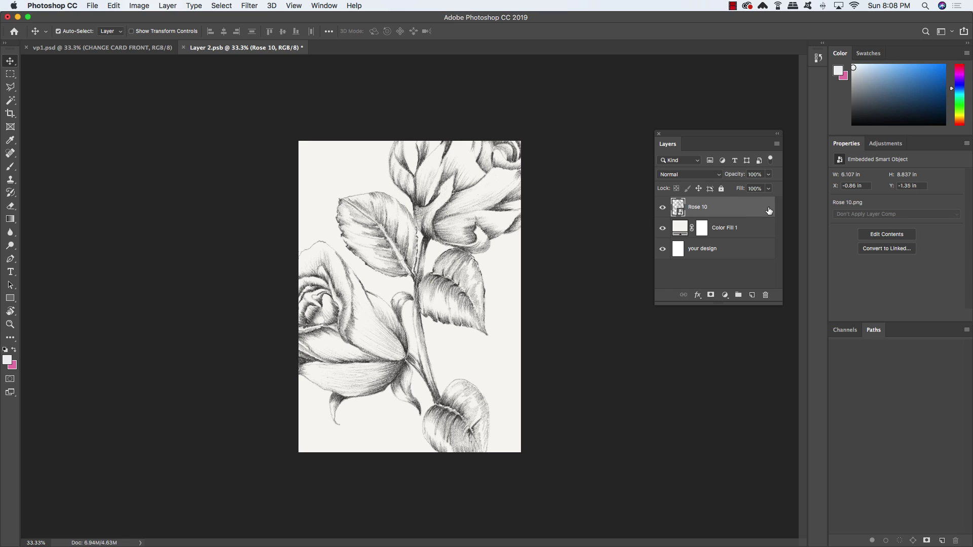
Step: Apply a Color Overlay effect in pink e5a4c0 to the Rose 10 layer
double_click(769, 211)
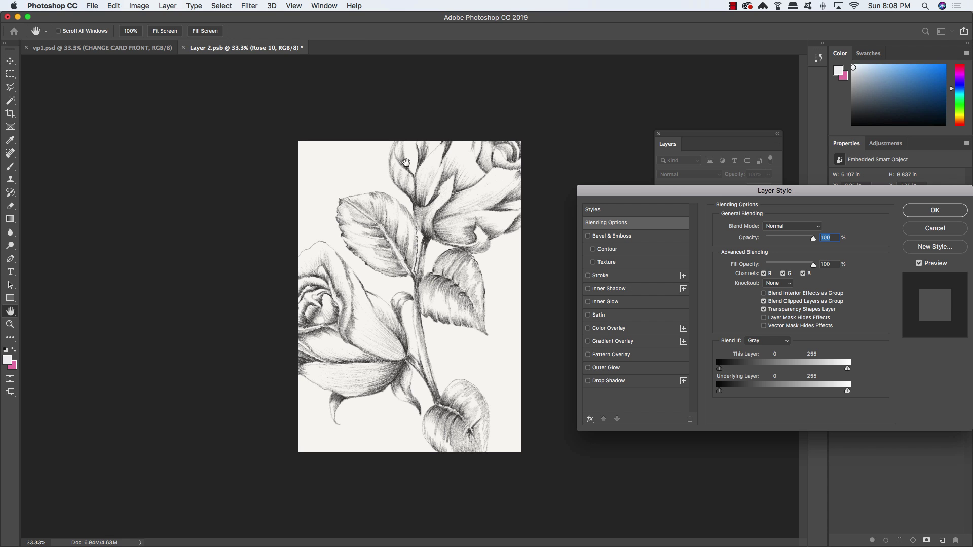
left_click_drag(679, 192, 358, 164)
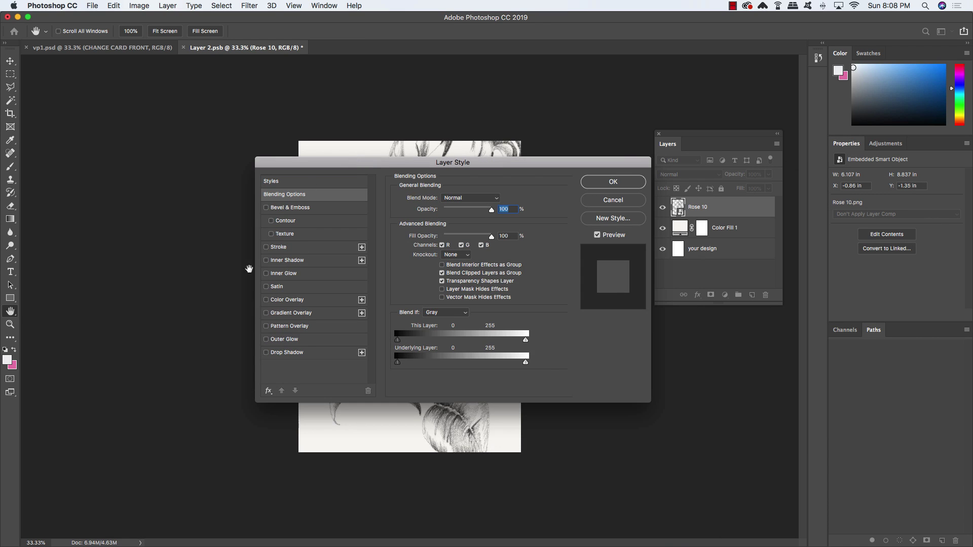
left_click(287, 301)
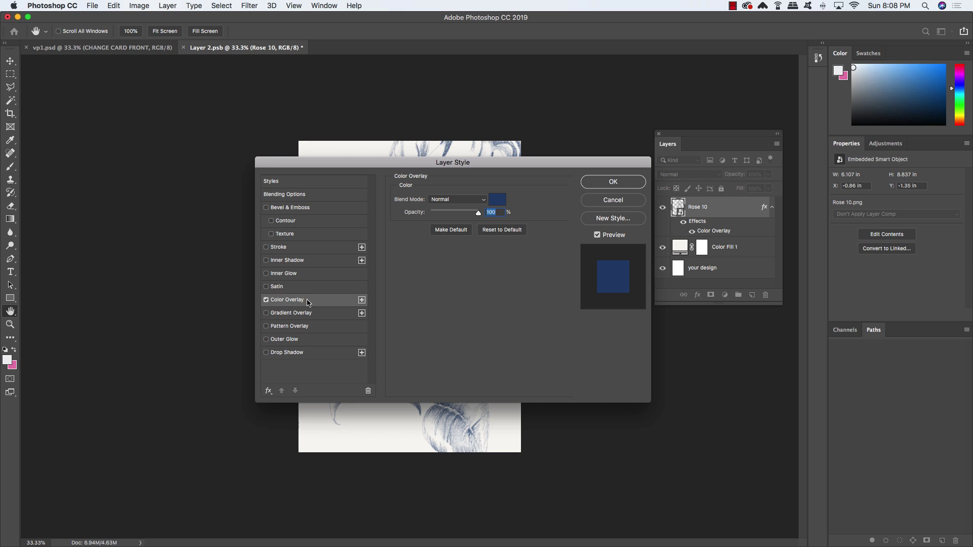
left_click(498, 202)
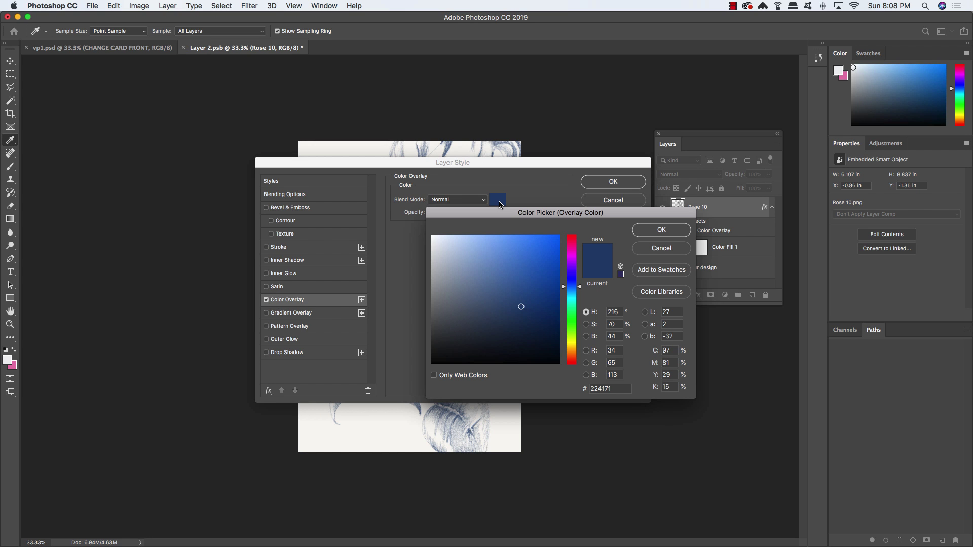
double_click(617, 388)
type("e5")
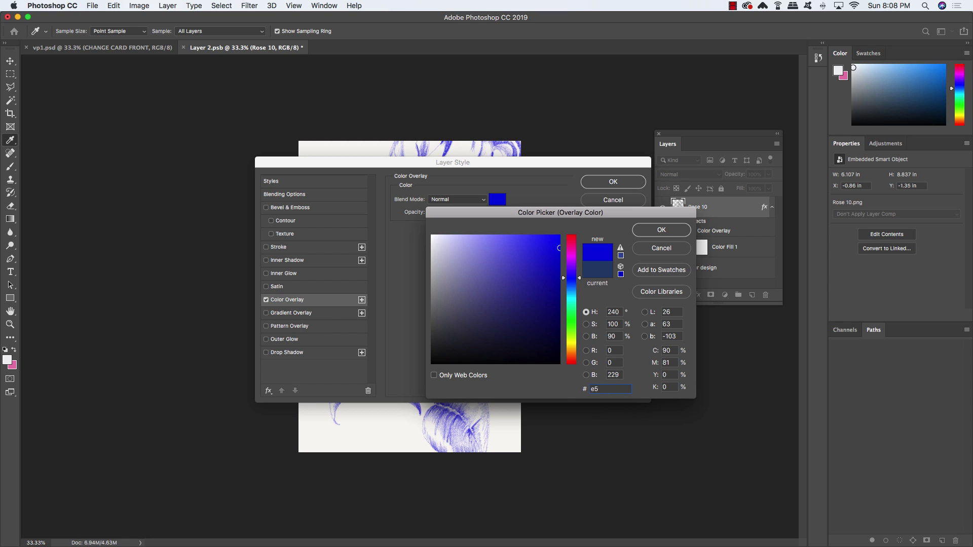
type("a4c0")
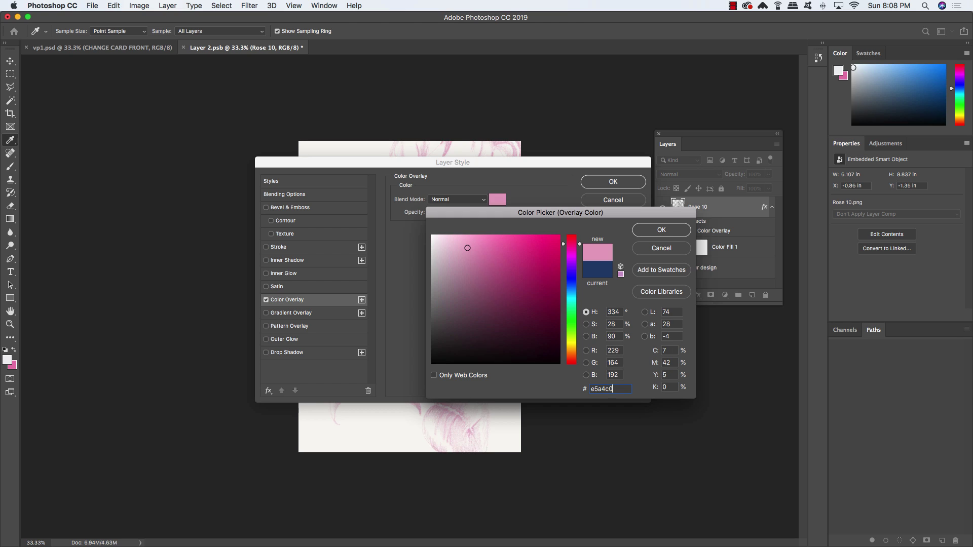
left_click(665, 230)
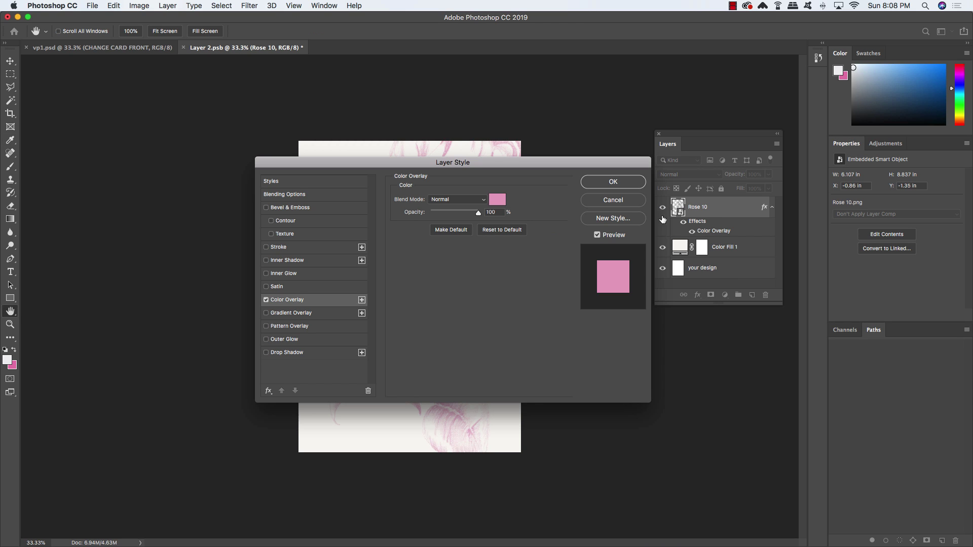
left_click(613, 181)
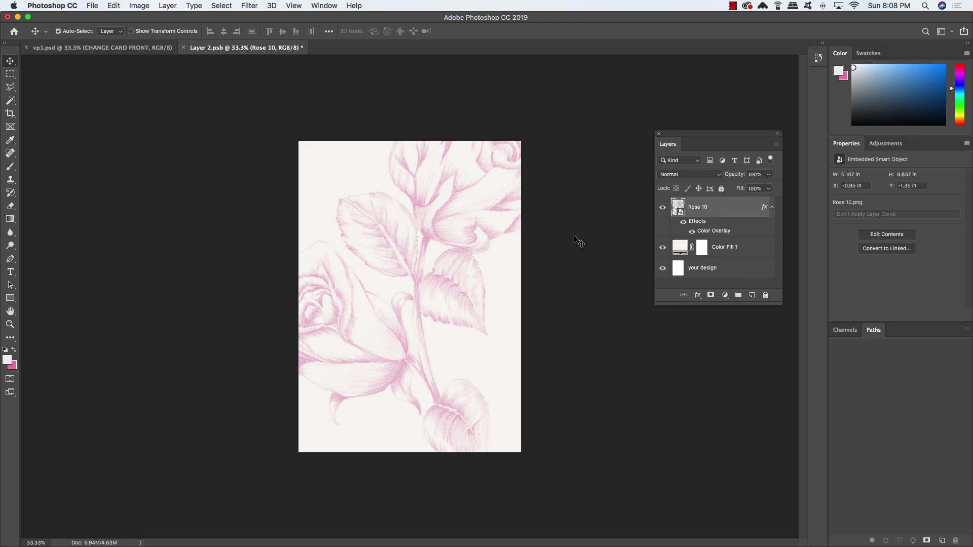
Step: Group the Rose 10, Color Fill 1 and "your design" layers, name the group BACKGROUND and collapse it
left_click_drag(781, 303, 780, 430)
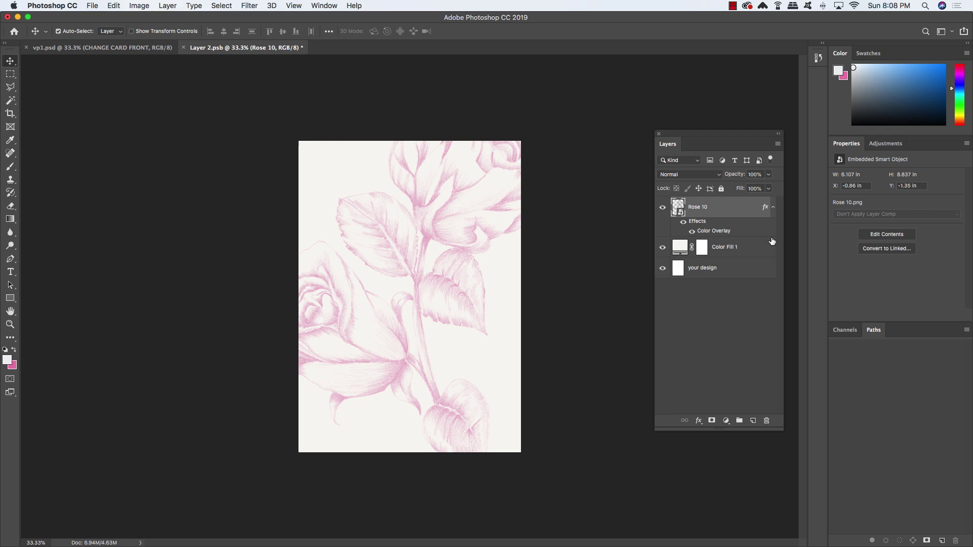
left_click(773, 208)
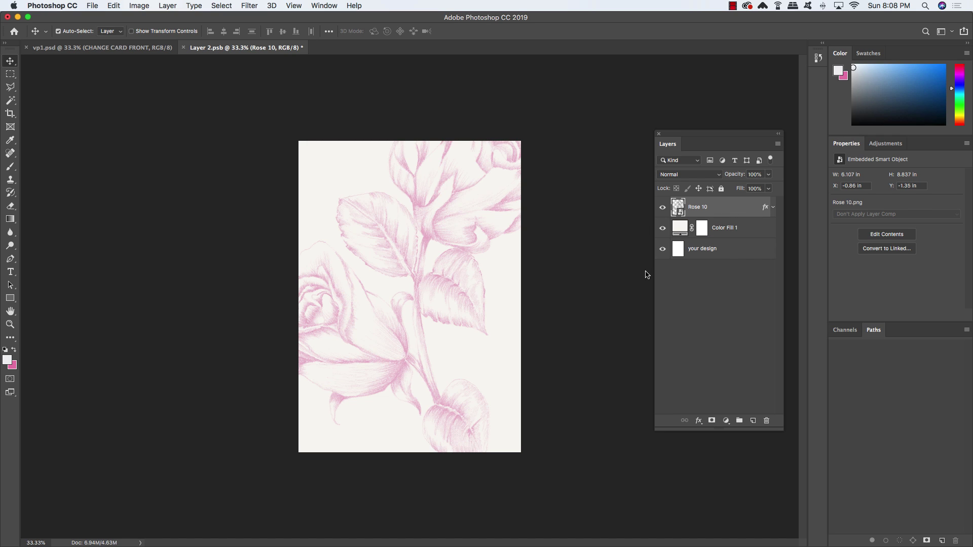
left_click(766, 257, "shift")
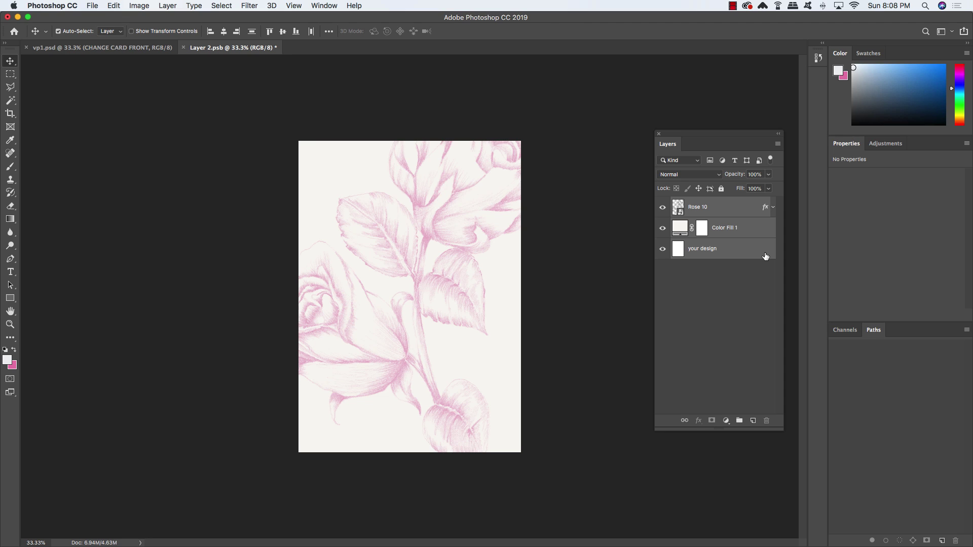
key("super+g")
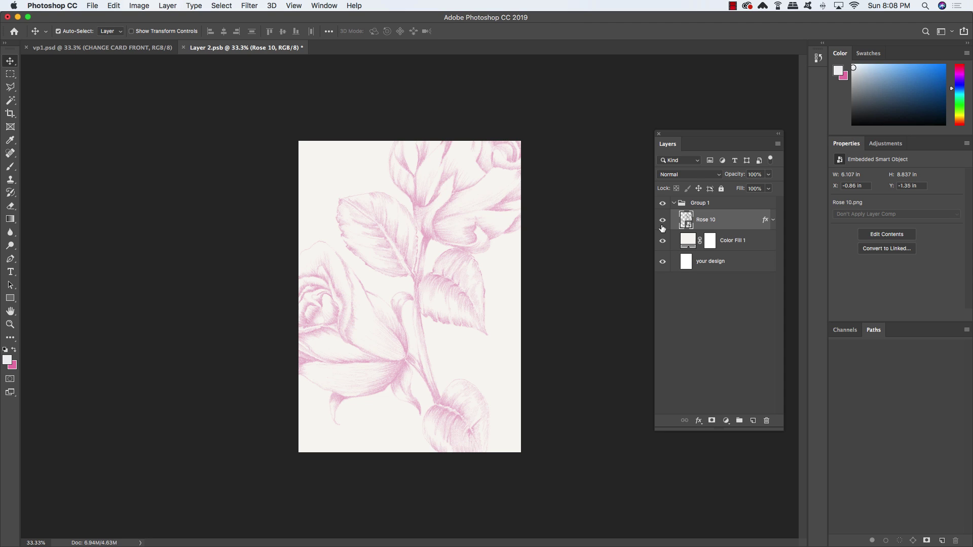
left_click(701, 204)
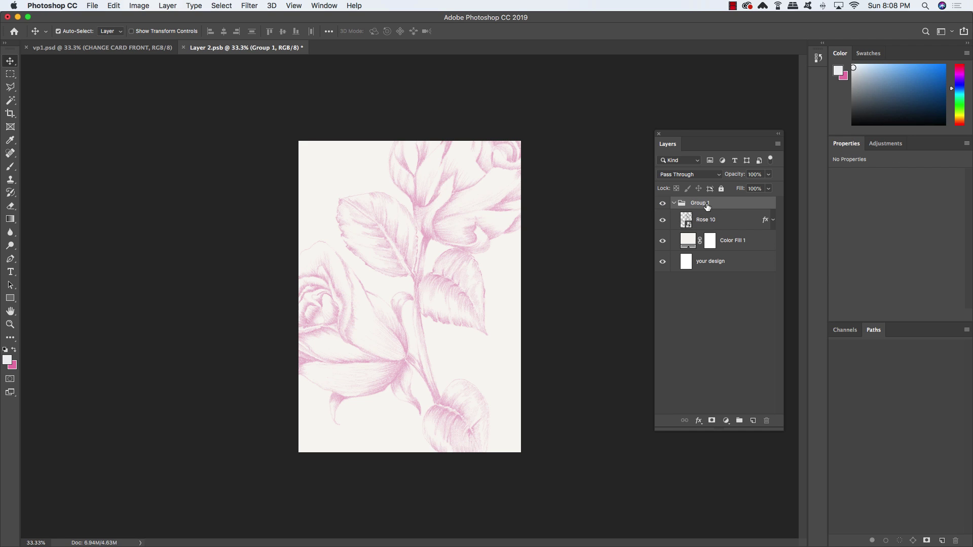
double_click(701, 203)
type("BACKGROUND")
key("Return")
left_click(674, 203)
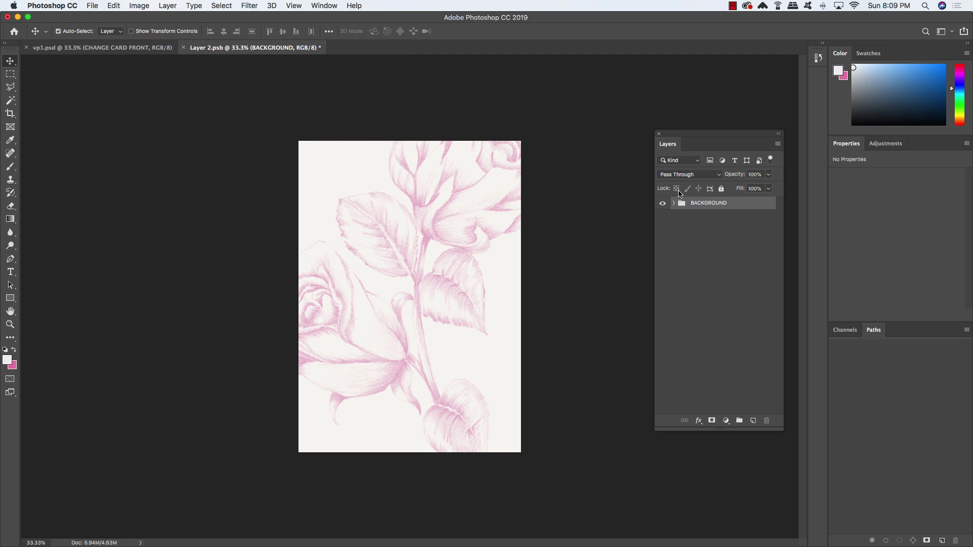
Step: Move a shortened Layers panel right beside the card and show the Character panel on the card's other side
left_click_drag(674, 138, 544, 148)
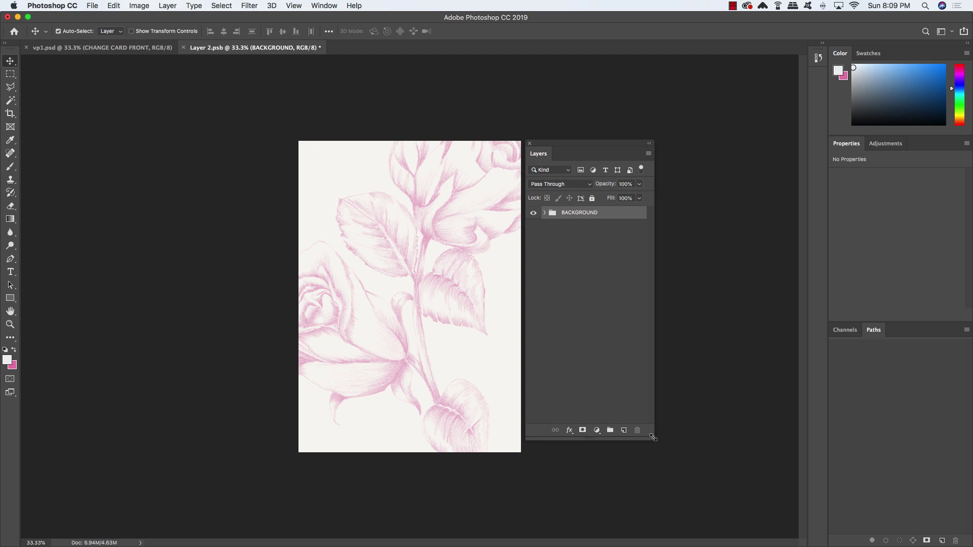
left_click_drag(653, 437, 643, 263)
left_click(324, 5)
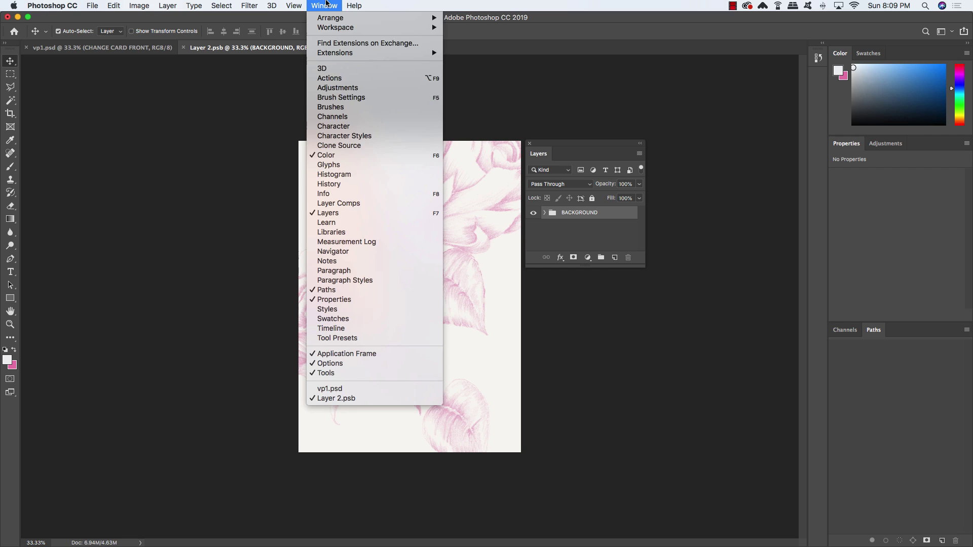
left_click(337, 126)
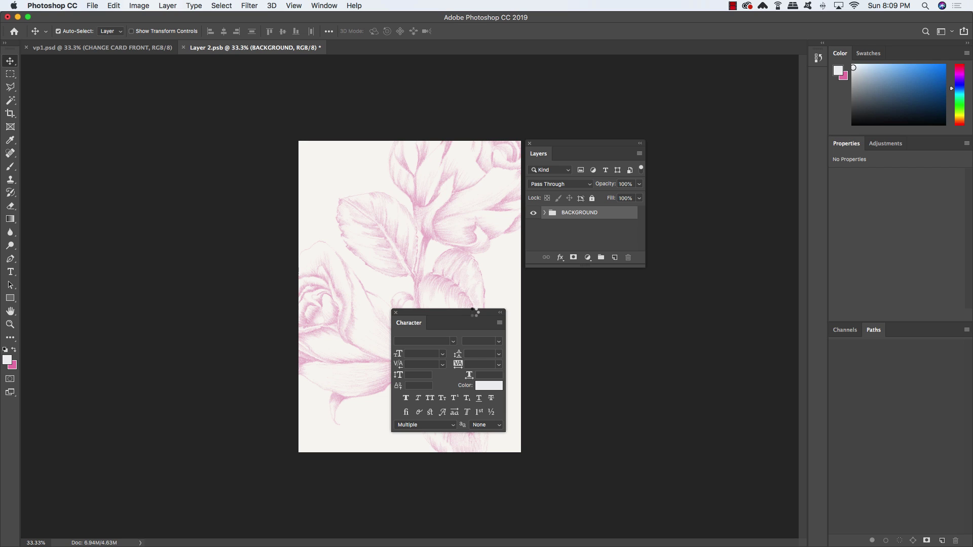
left_click_drag(475, 313, 257, 147)
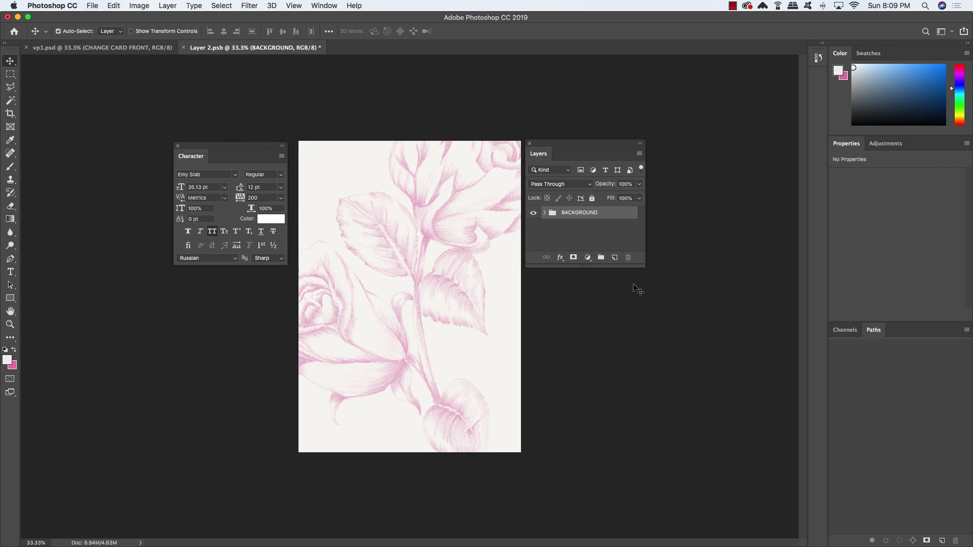
Step: Add a text layer above the BACKGROUND group containing the person's first name in capitals near the card's upper part
left_click(615, 258)
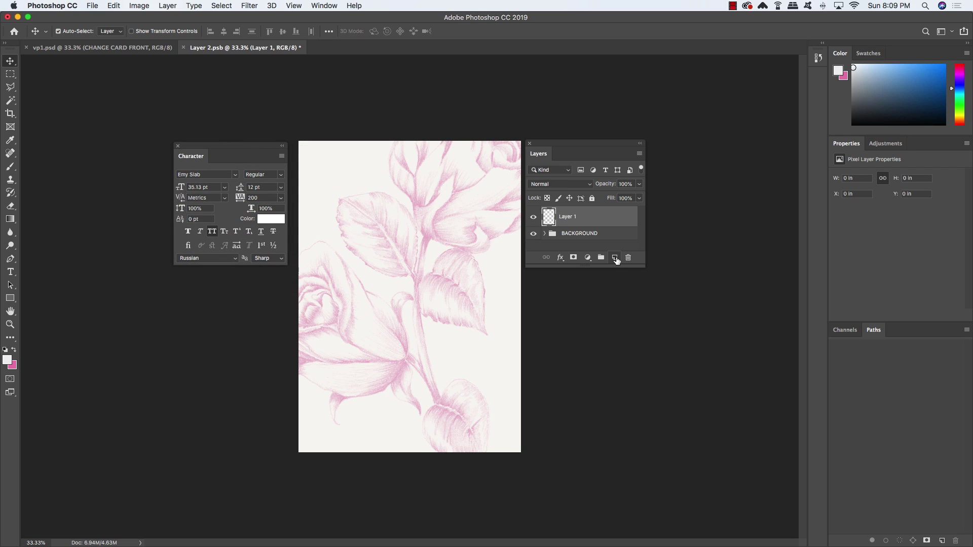
key("t")
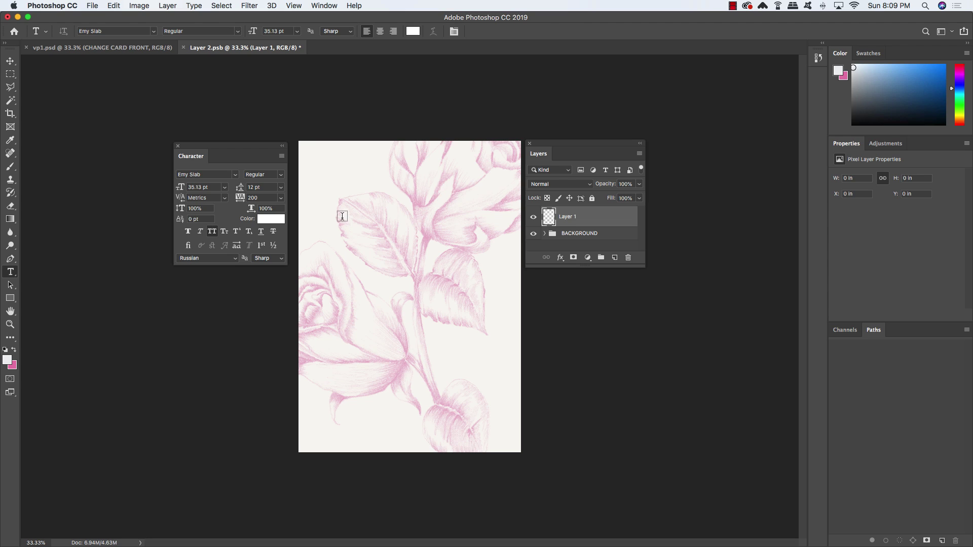
left_click(452, 228)
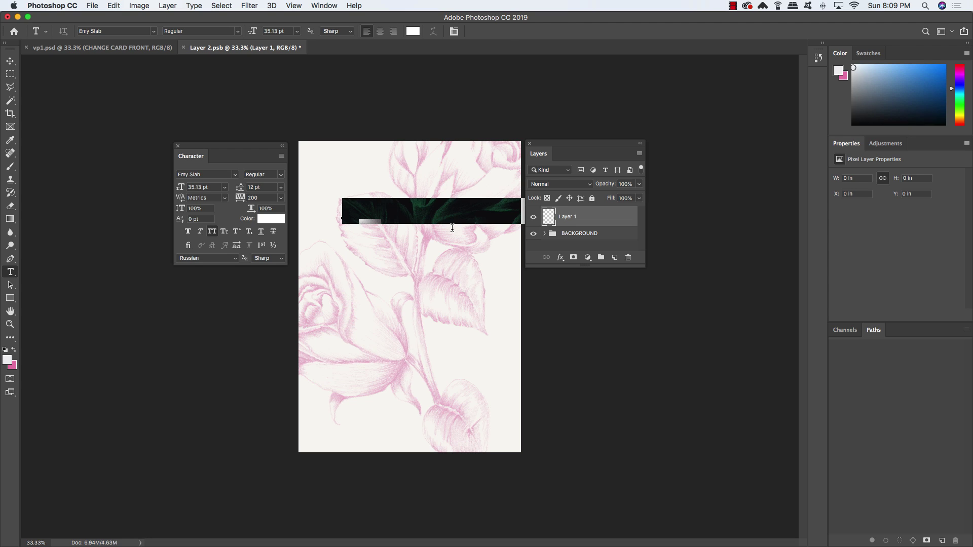
type("ALICIA")
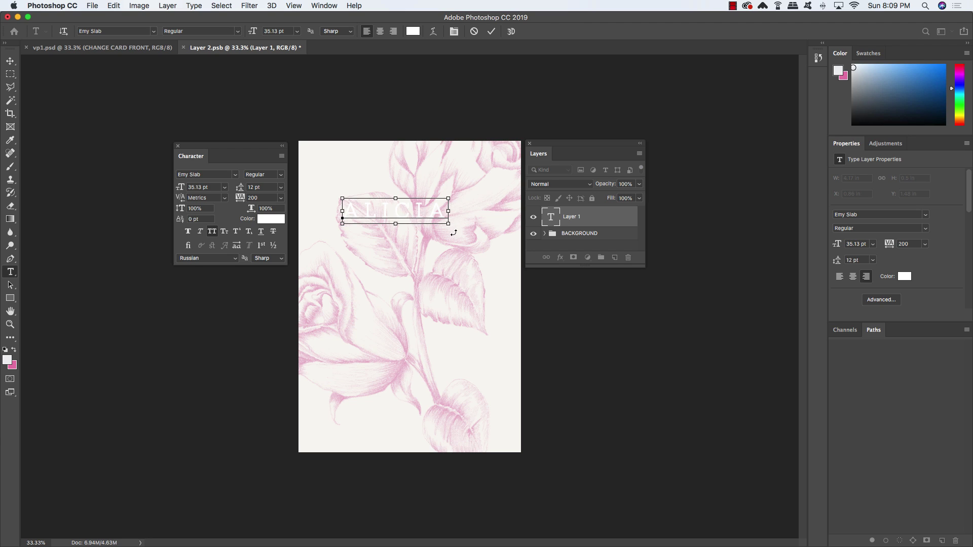
Step: Set the whole name's font to BP-Victoria Regular
key("super+a")
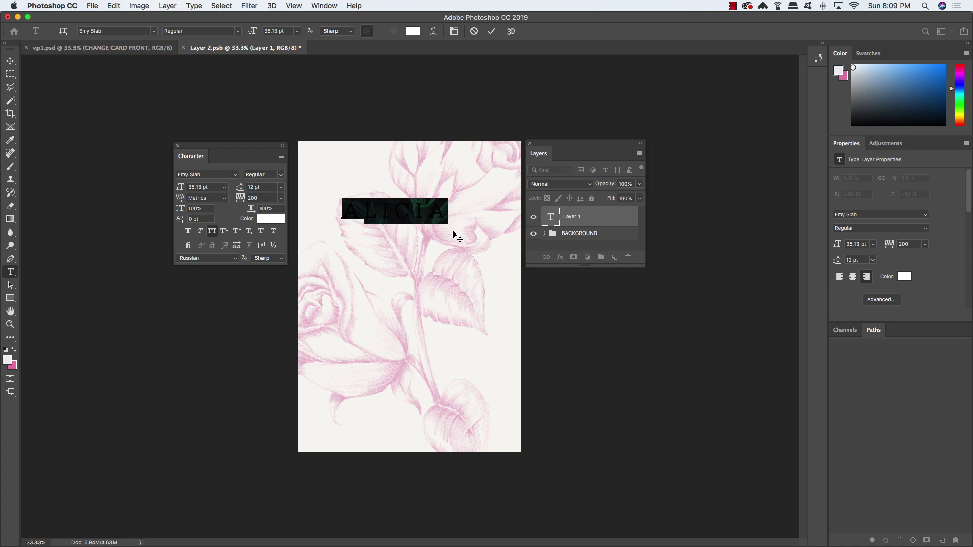
left_click(214, 174)
key("Up")
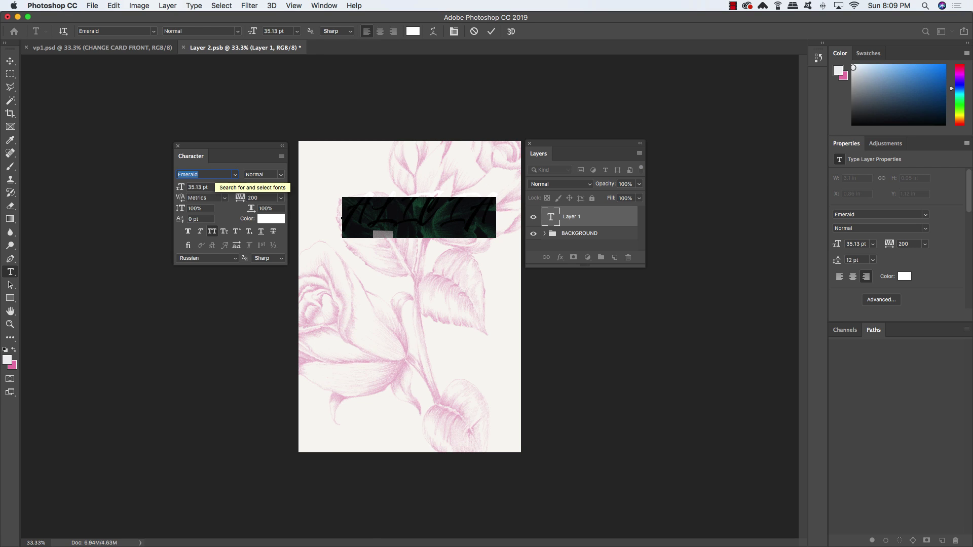
type("victoria")
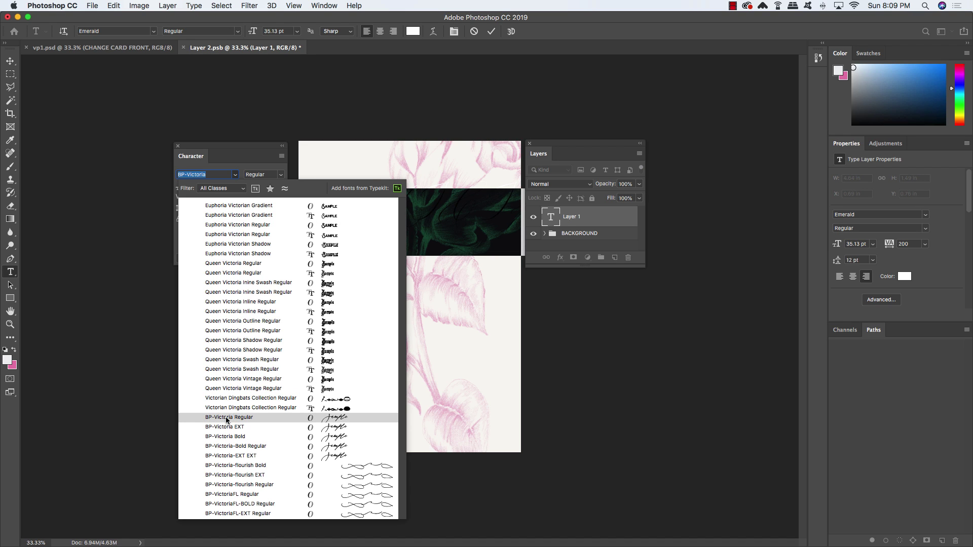
left_click(245, 419)
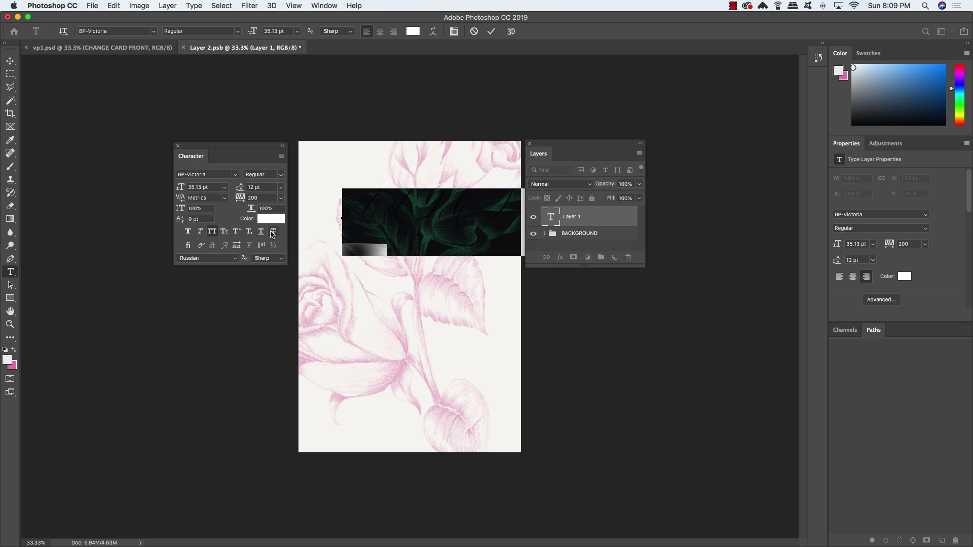
Step: Set the name's text color to 224171 and turn off All Caps
left_click(277, 222)
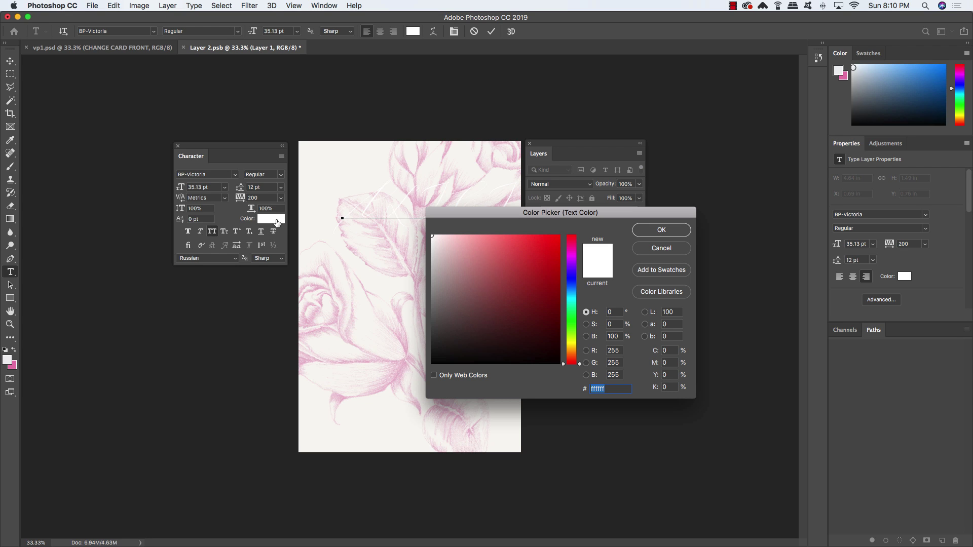
type("222")
key("BackSpace")
type("4171")
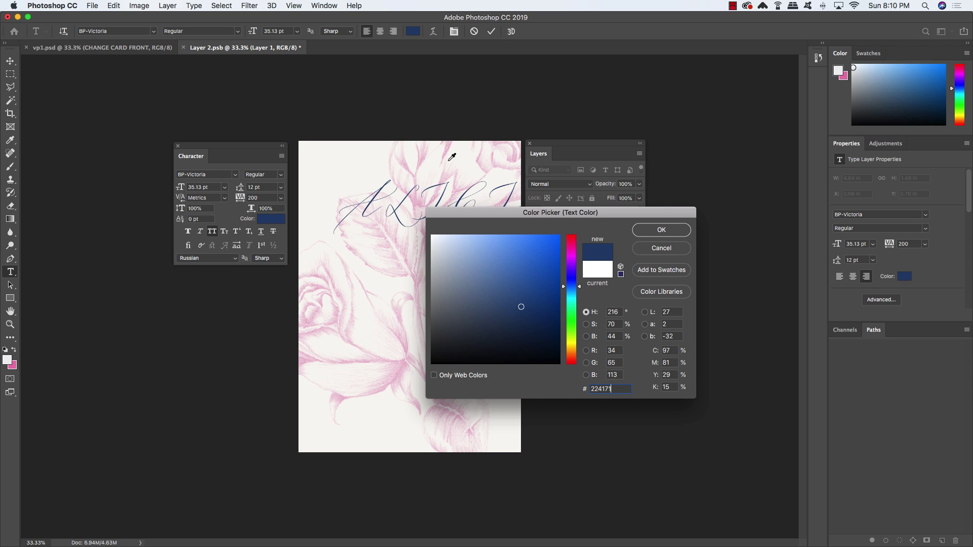
left_click(674, 233)
left_click(663, 234)
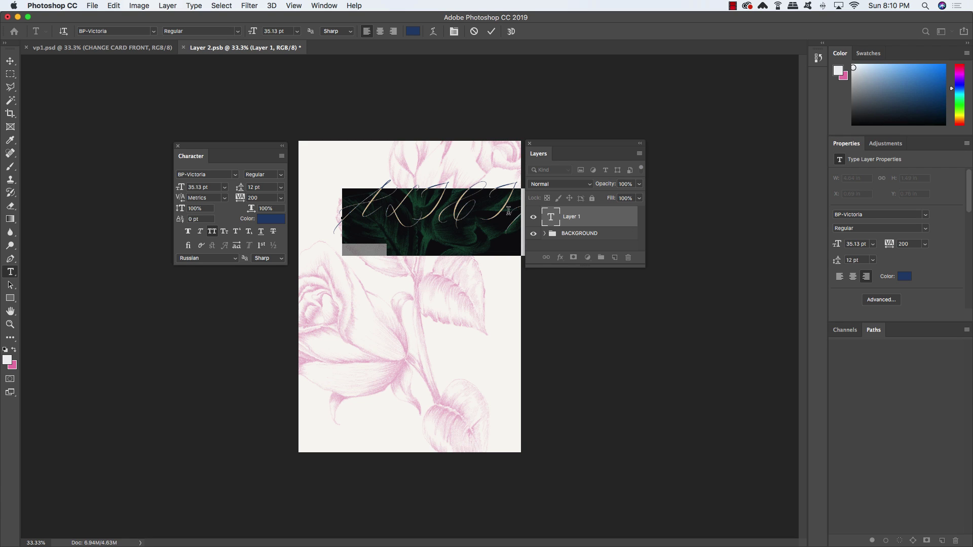
left_click(212, 234)
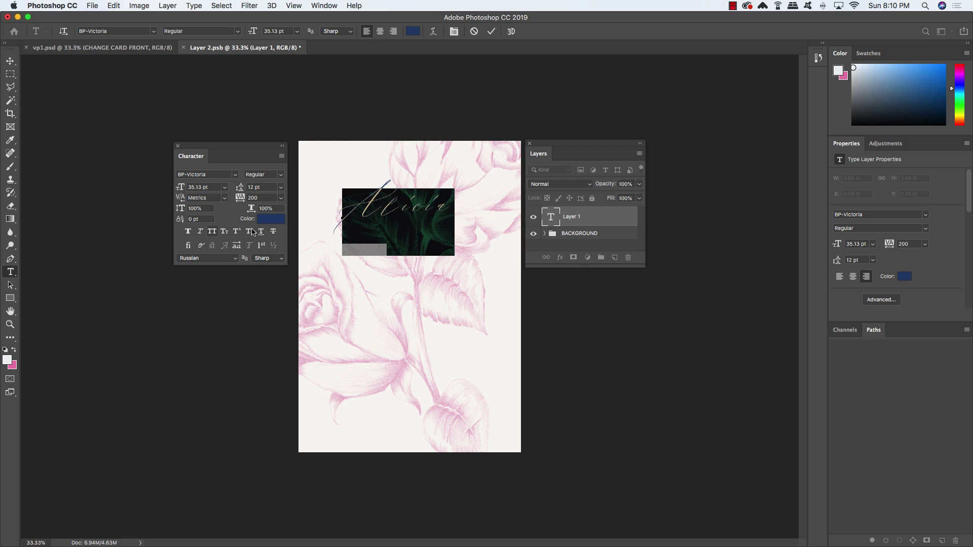
Step: Open the Glyphs panel, park it clear of the card, and replace the name's capital A with the first alternate glyph beside the default
left_click_drag(410, 208, 385, 207)
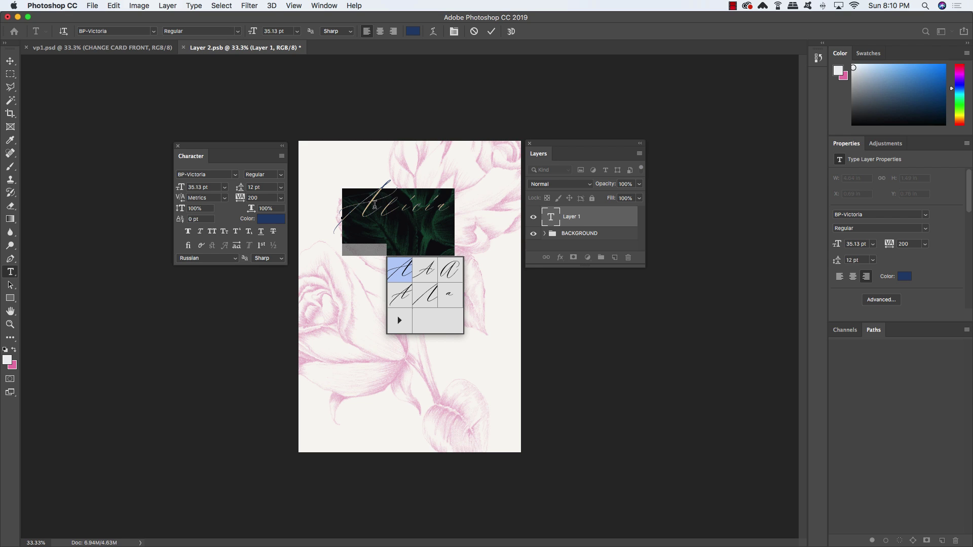
left_click(375, 215)
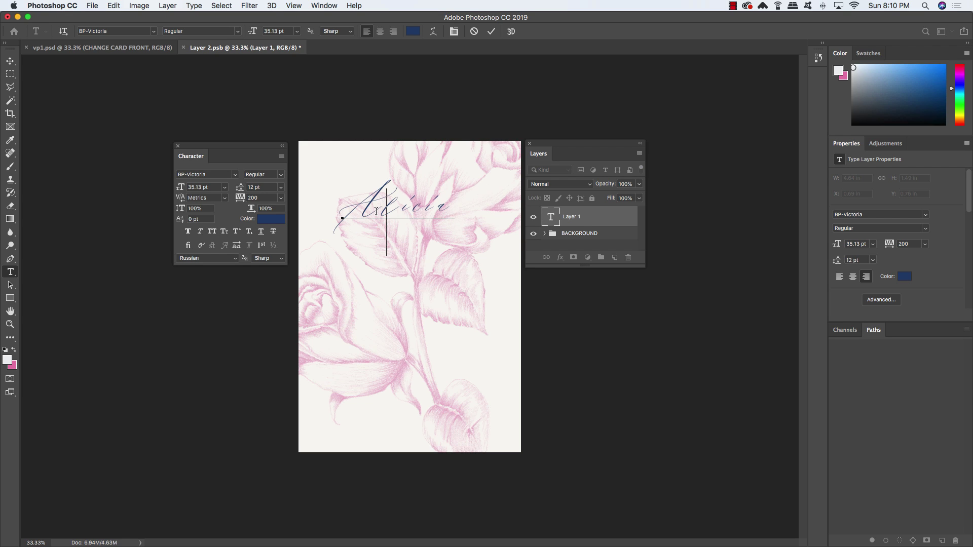
left_click(325, 6)
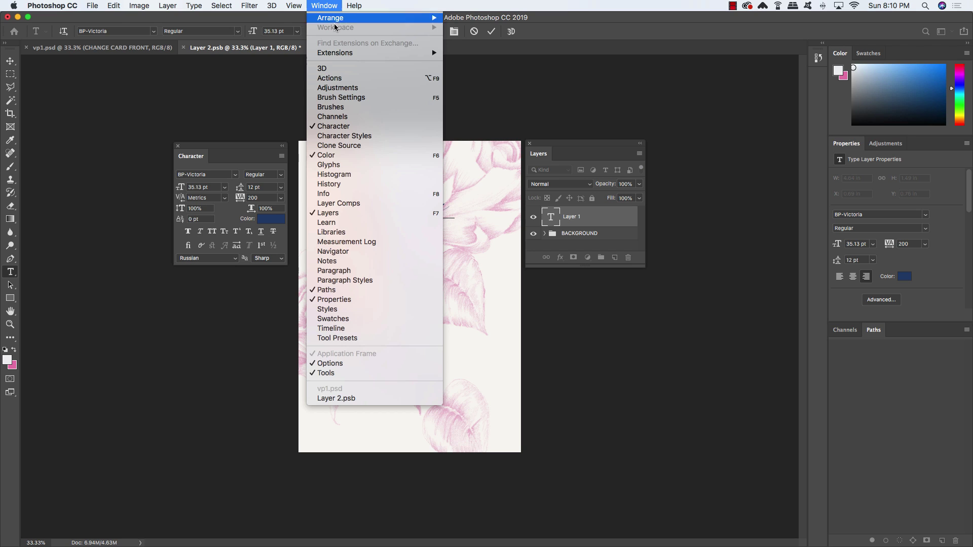
left_click(325, 165)
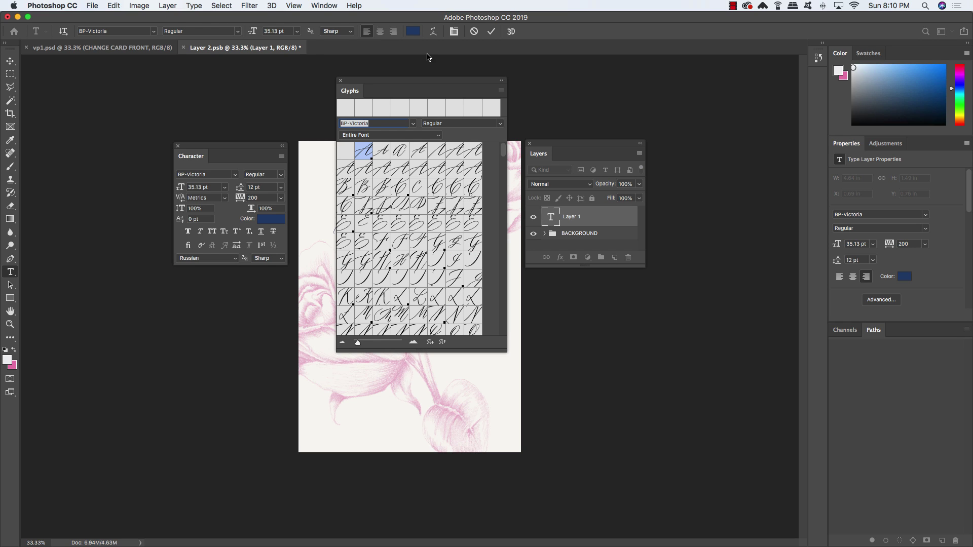
left_click_drag(415, 87, 99, 121)
left_click_drag(387, 203, 343, 204)
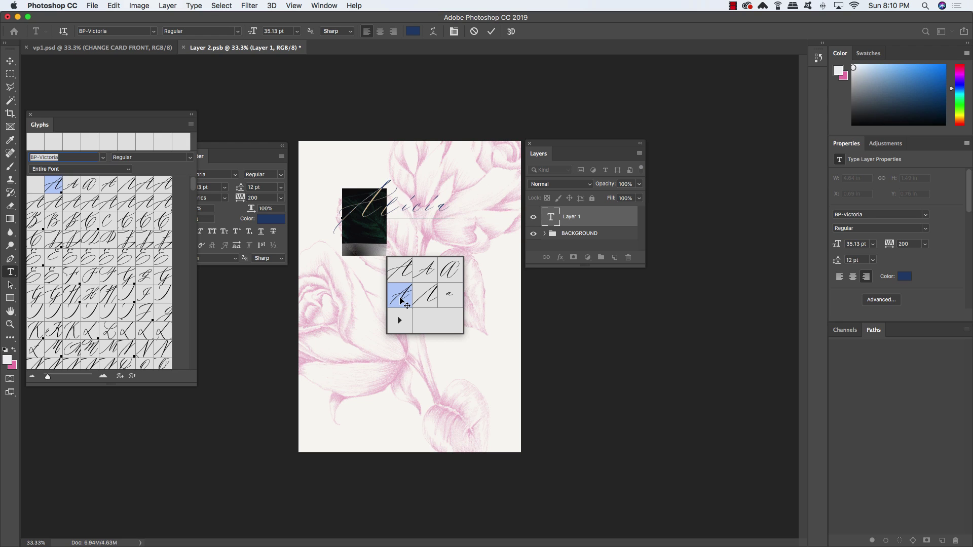
left_click(426, 269)
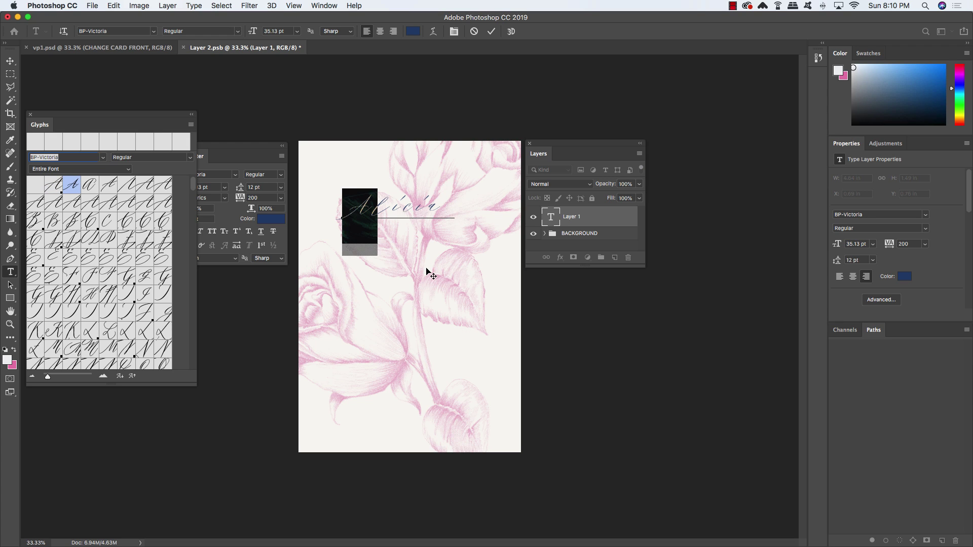
Step: Move the Character panel clear of the Glyphs panel and set the whole name's font size to 69.07 pt
mouse_move(364, 213)
scroll(72, 187, "down", 2)
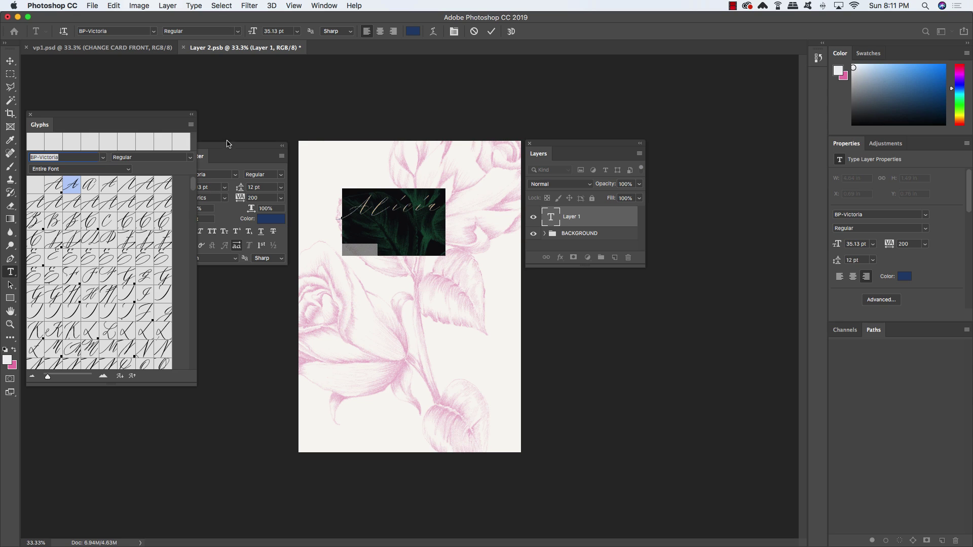
left_click_drag(227, 144, 257, 144)
left_click(244, 187)
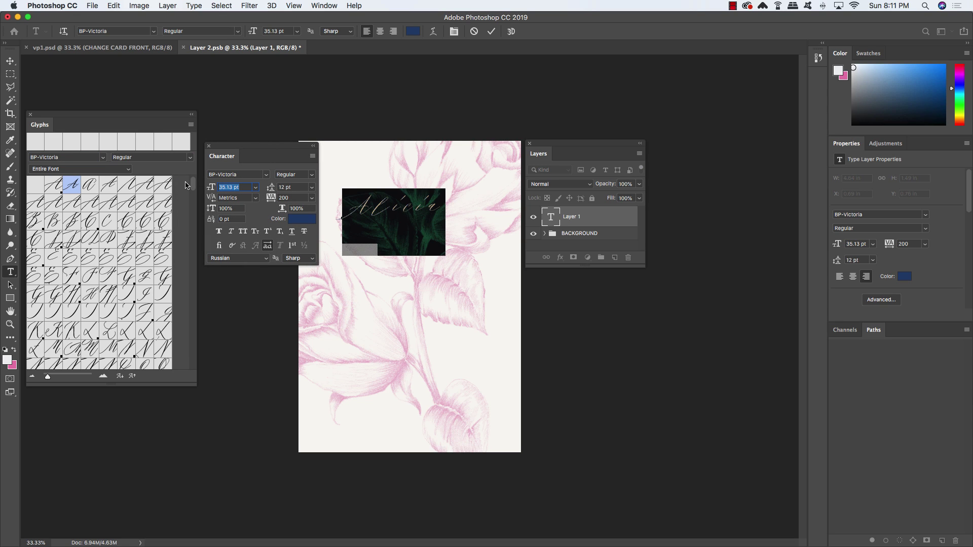
type("69.07")
key("Return")
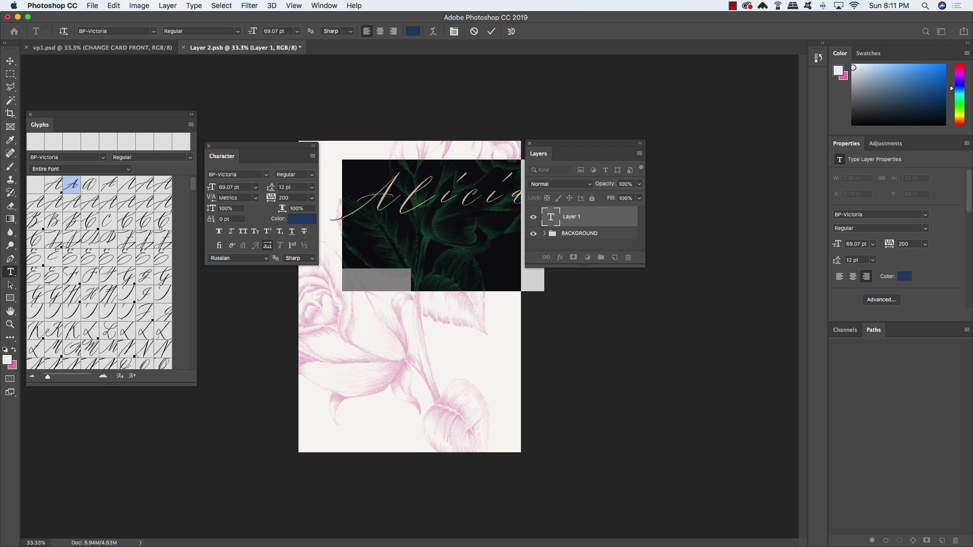
Step: Set the tracking of the name text to 0
left_click(401, 198)
left_click(311, 199)
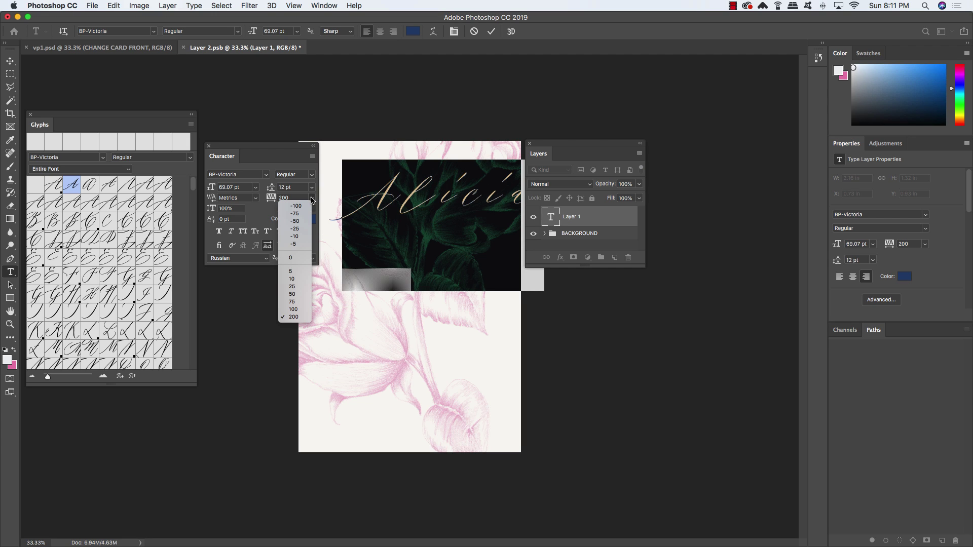
left_click(296, 258)
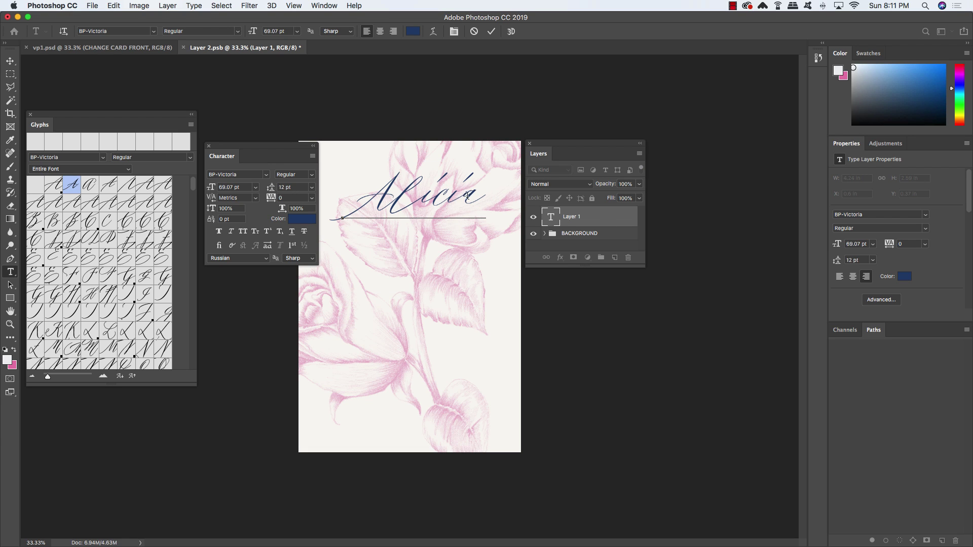
Step: Replace the name's final lowercase a with the first alternate glyph beside the default and commit the text
left_click_drag(463, 195, 483, 197)
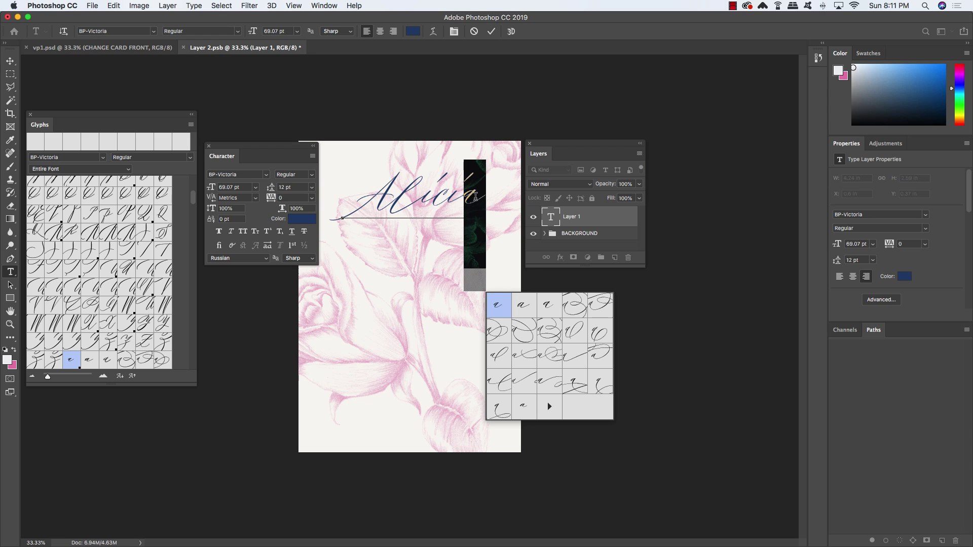
left_click(524, 305)
key("Left")
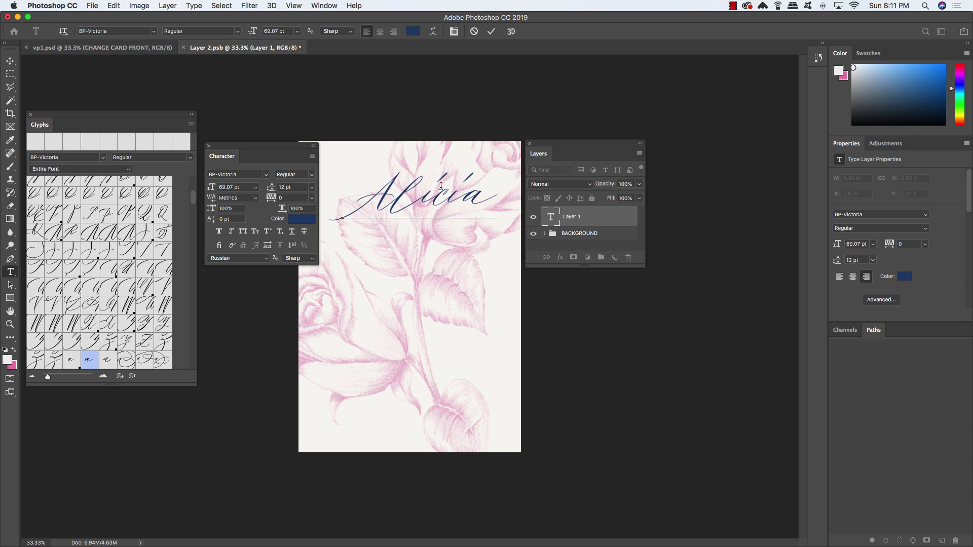
left_click(11, 62)
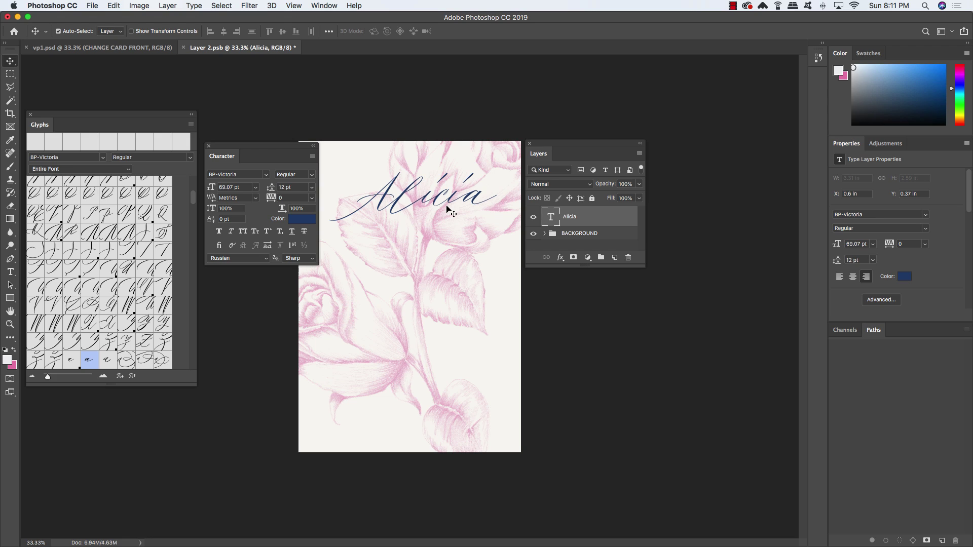
Step: Nudge the name text down and left to X 0.37 in, Y 0.6 in, and move the Character panel off the card
key("shift+Down")
key("shift+Down")
key("shift+Down")
key("shift+Down")
key("shift+Down")
key("shift+Down")
key("shift+Down")
key("shift+Down")
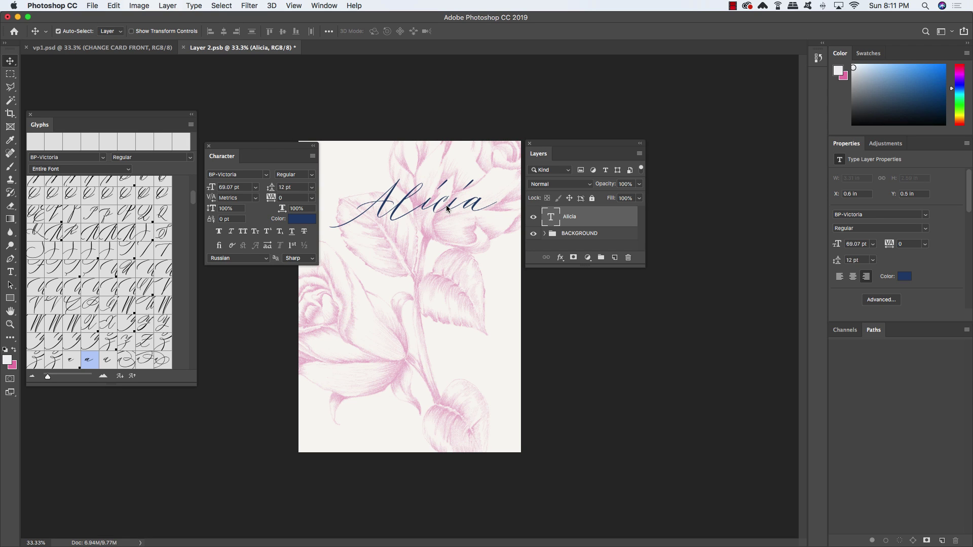
key("shift+Down")
key("shift+Down")
key("shift+Down")
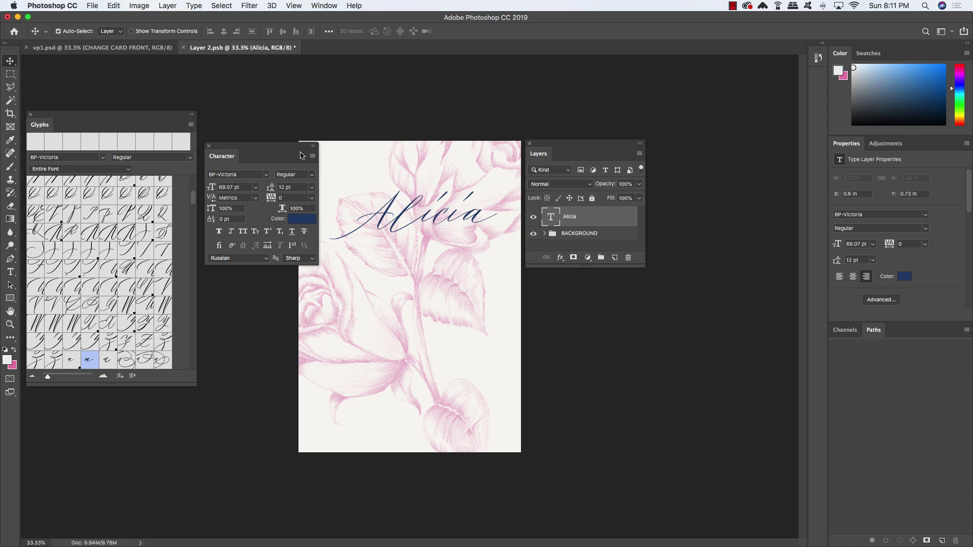
left_click_drag(272, 147, 240, 146)
key("shift+Left")
key("shift+Left")
key("shift+Left")
key("shift+Left")
key("shift+Left")
key("shift+Left")
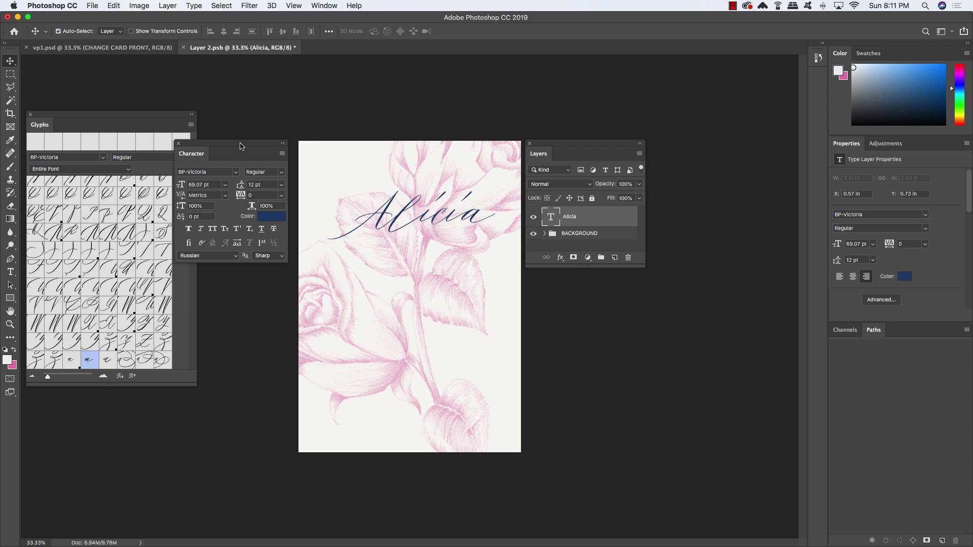
key("shift+Down")
key("shift+Left")
key("shift+Up")
key("shift+Up")
key("shift+Up")
key("shift+Up")
key("shift+Up")
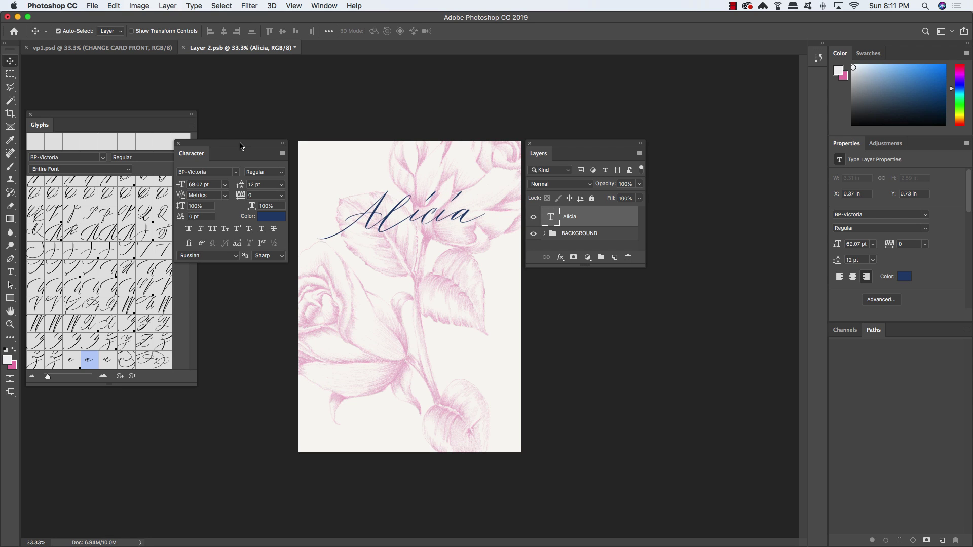
Step: Duplicate the name layer, place the copy beneath the original in the stack, and move it straight down to Y 1.75 in
key("super+j")
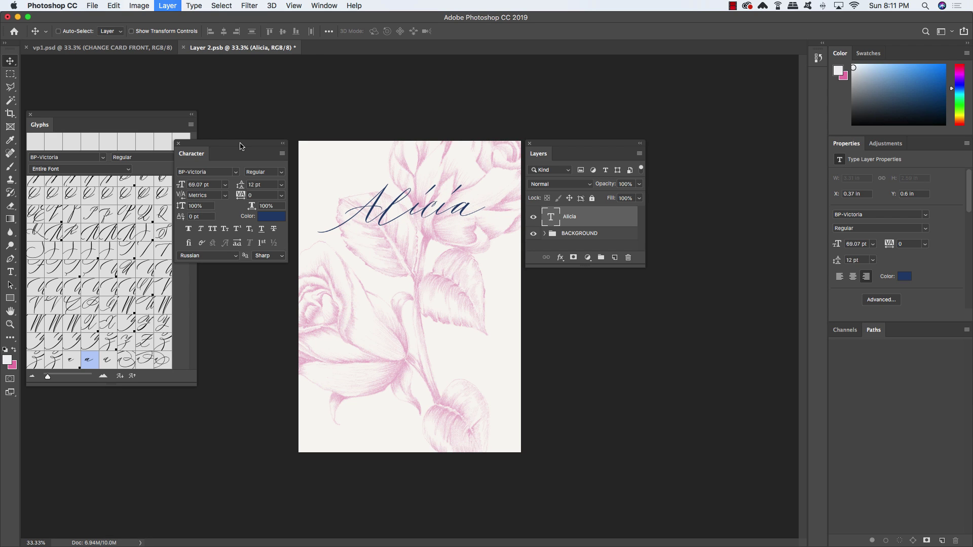
key("super+bracketleft")
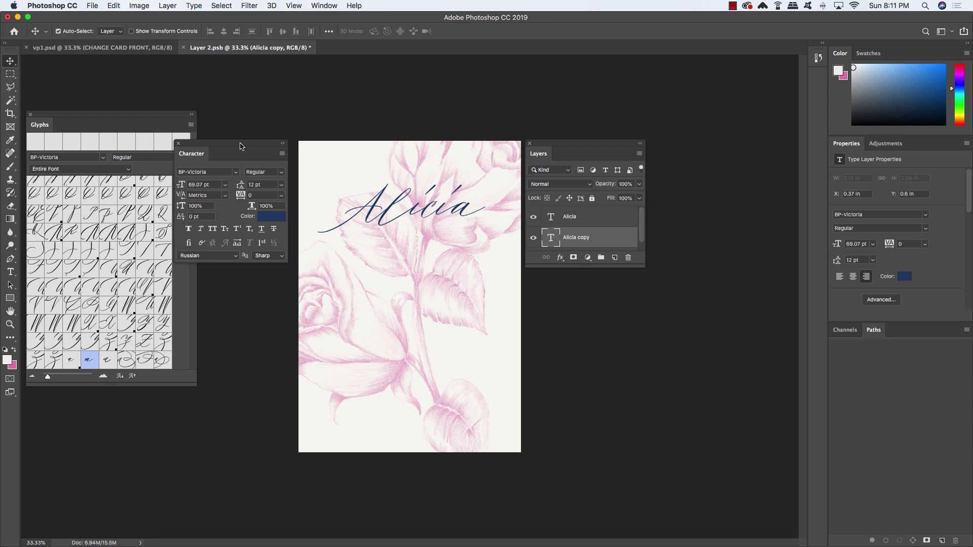
key("super+t")
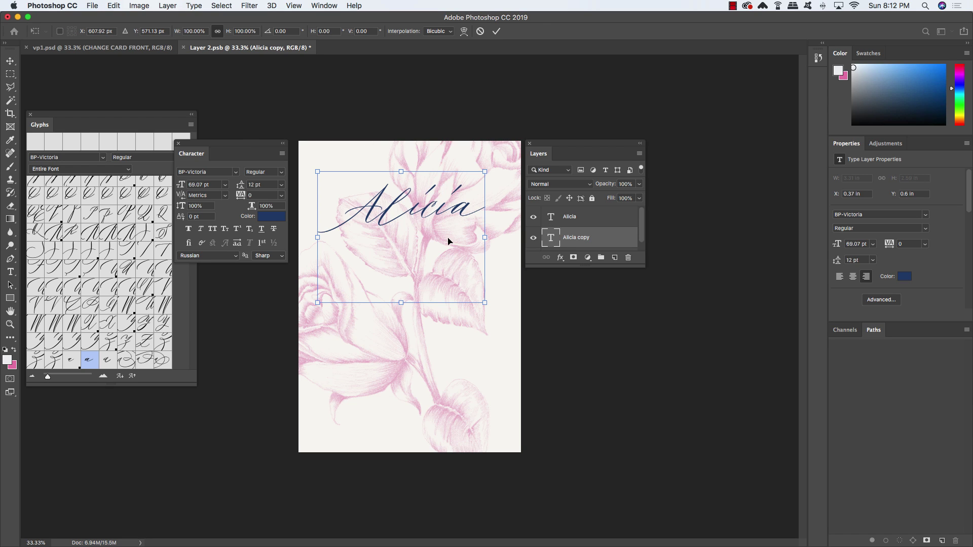
left_click_drag(444, 205, 442, 260)
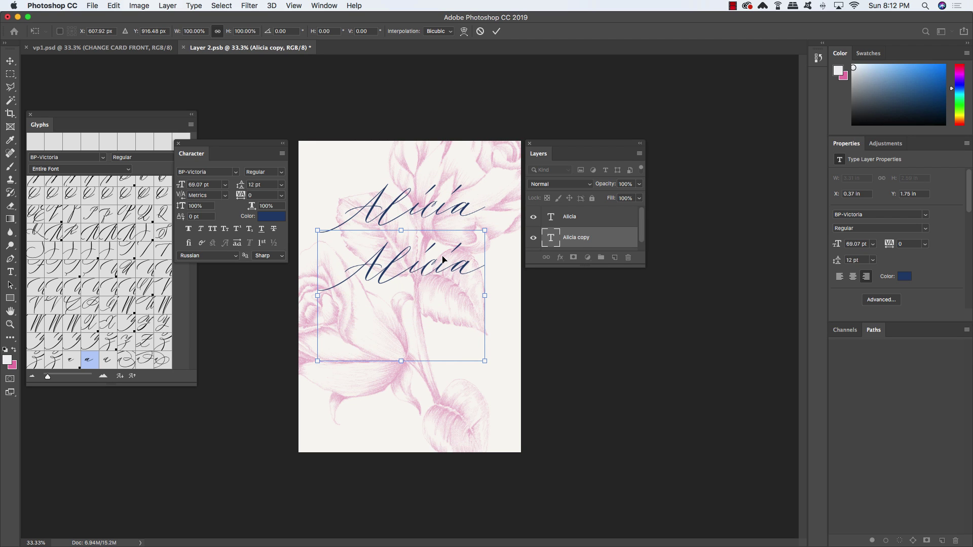
key("Return")
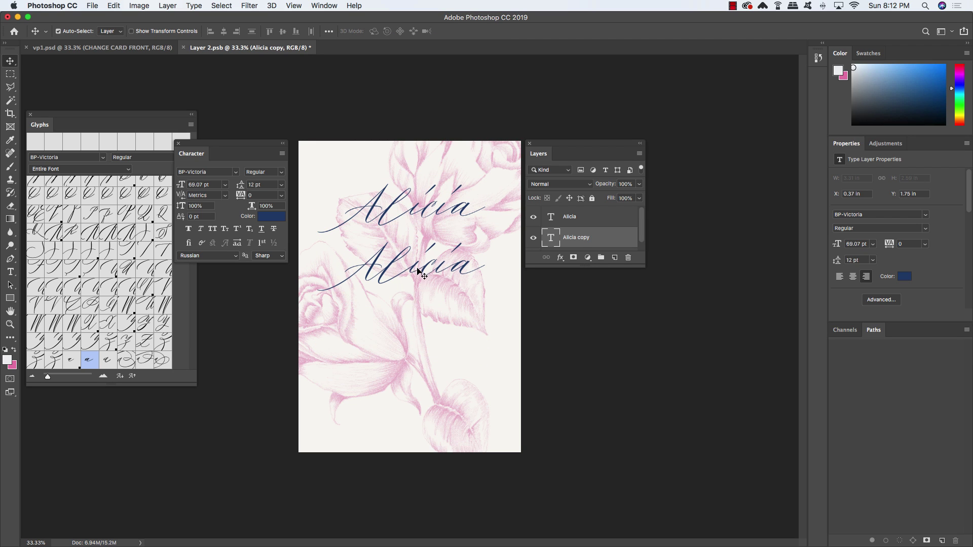
Step: Replace the copied name layer's text with the partner's first name and commit the text
key("t")
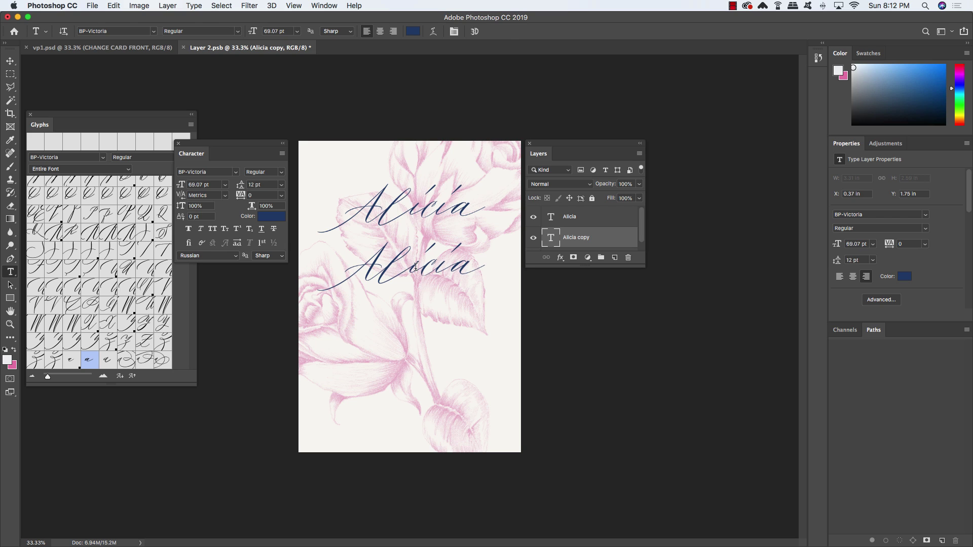
left_click(416, 267)
key("super+a")
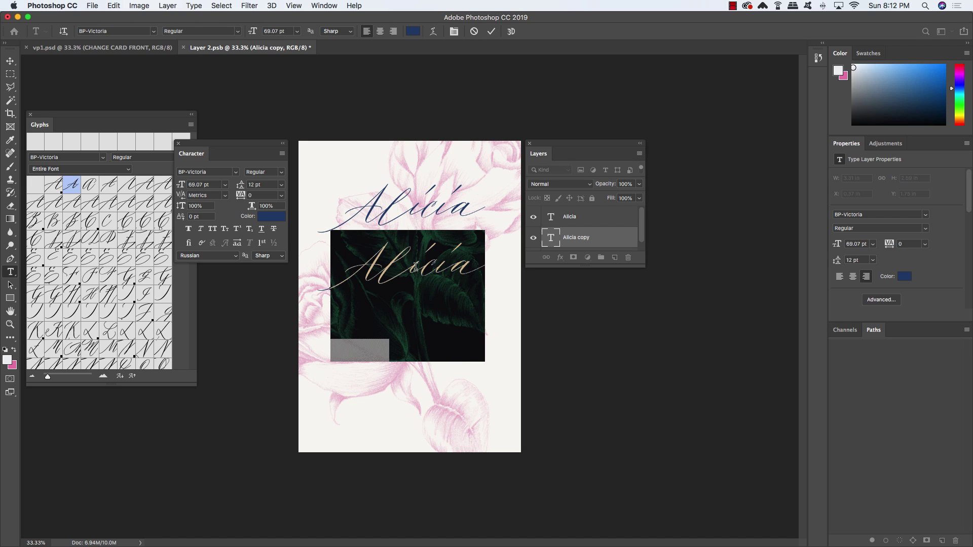
type("Vince")
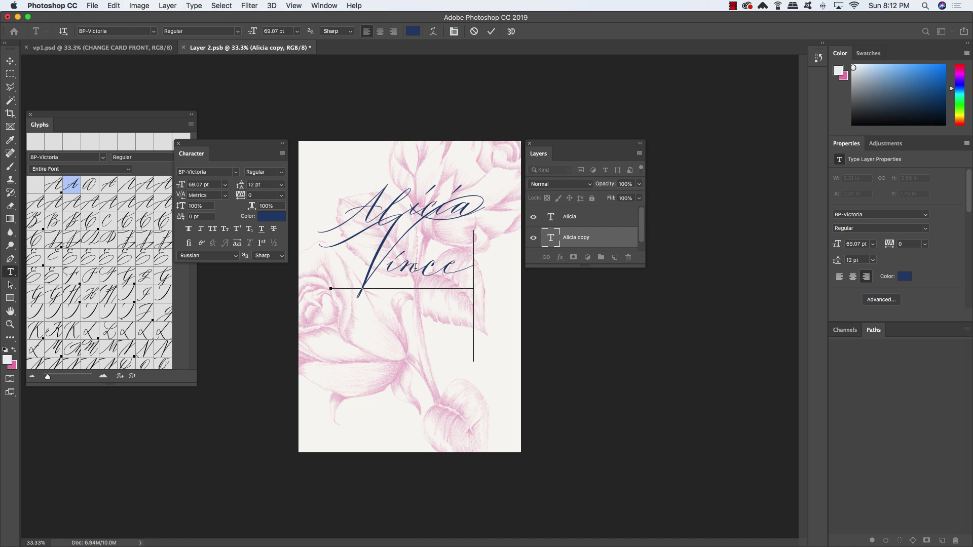
left_click(10, 61)
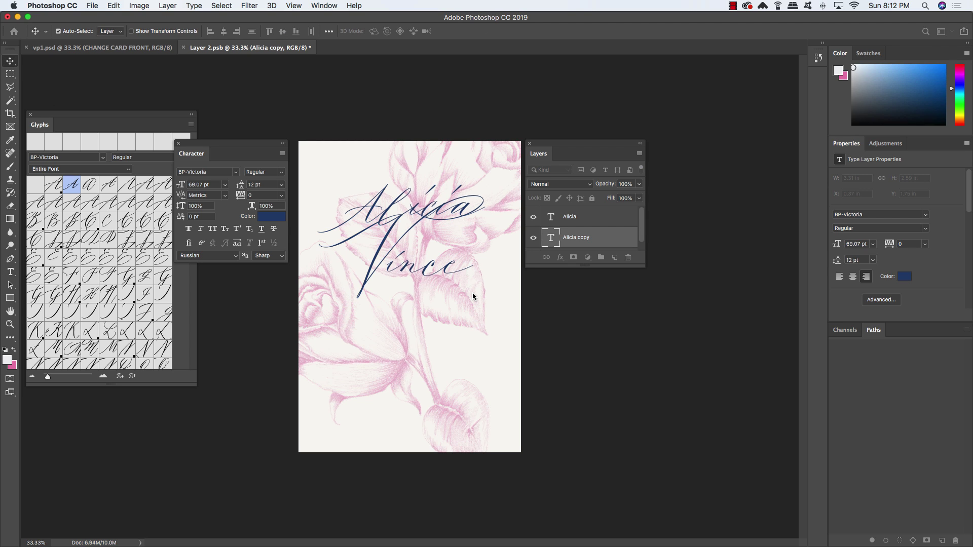
Step: Move the second name straight down to Y 1.7 in
key("shift+Down")
key("shift+Down")
key("shift+Down")
key("shift+Down")
key("shift+Down")
key("shift+Down")
key("shift+Down")
key("shift+Down")
key("shift+Down")
key("shift+Down")
key("shift+Down")
key("shift+Down")
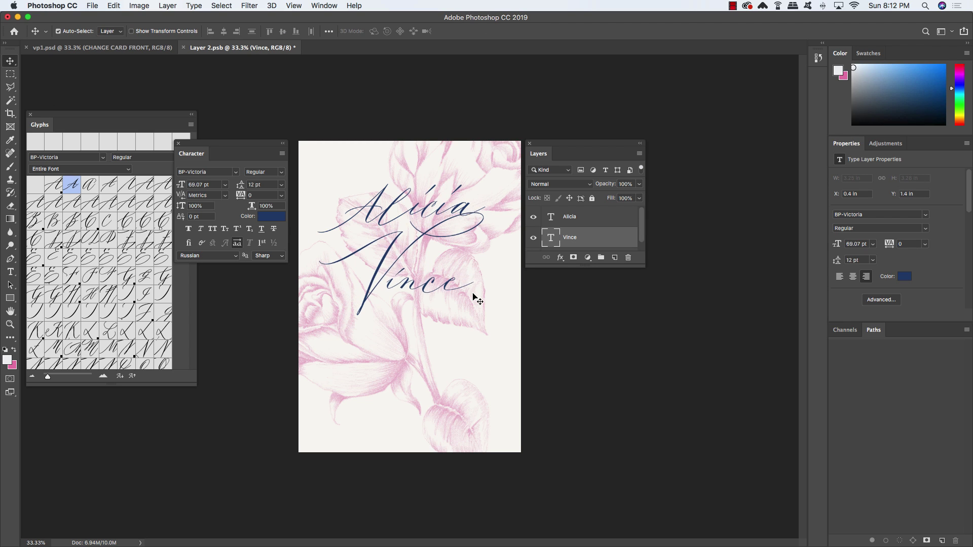
key("shift+Down")
key("shift+Down")
key("shift+Down")
key("shift+Down")
key("shift+Down")
key("shift+Down")
key("shift+Down")
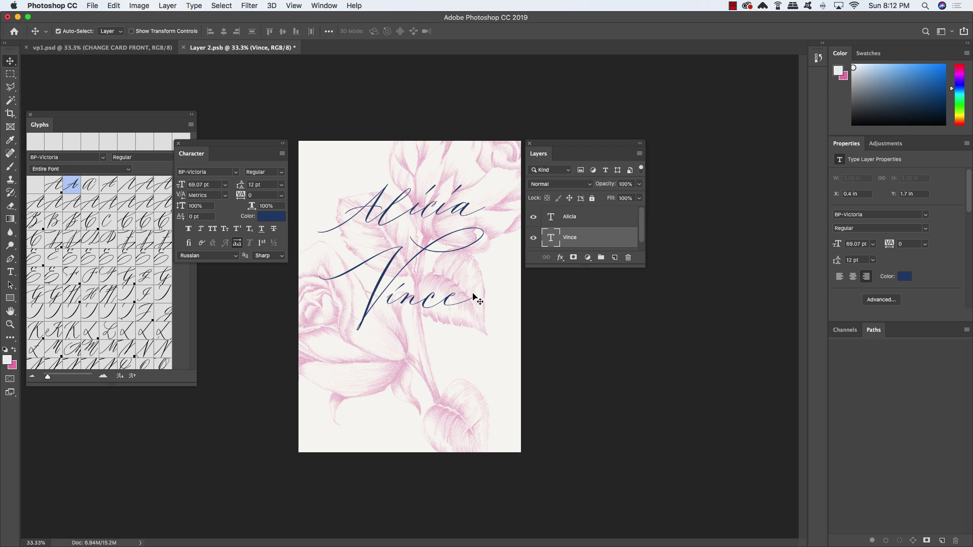
Step: Replace the second name's capital V with the alternate glyph that has a large looped entry stroke
key("t")
left_click(386, 295)
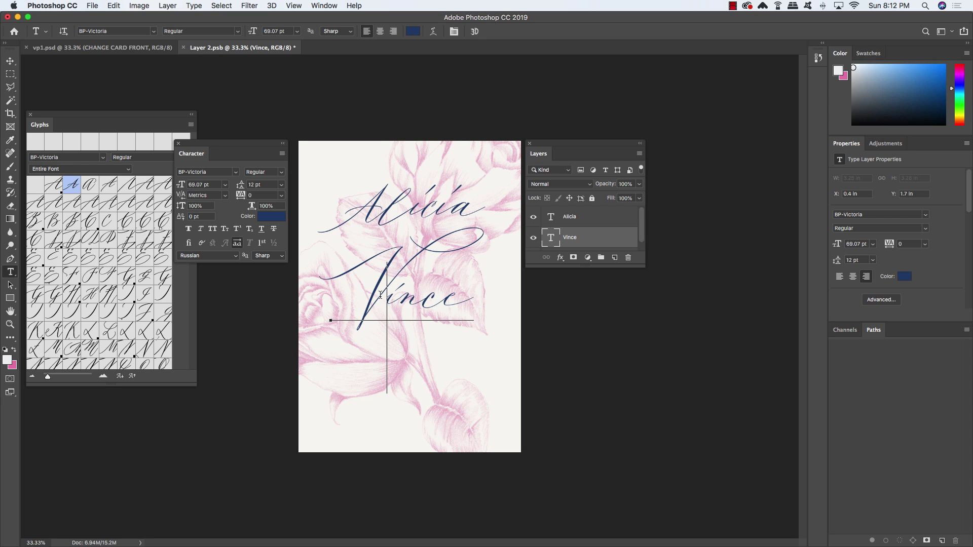
key("shift+Left")
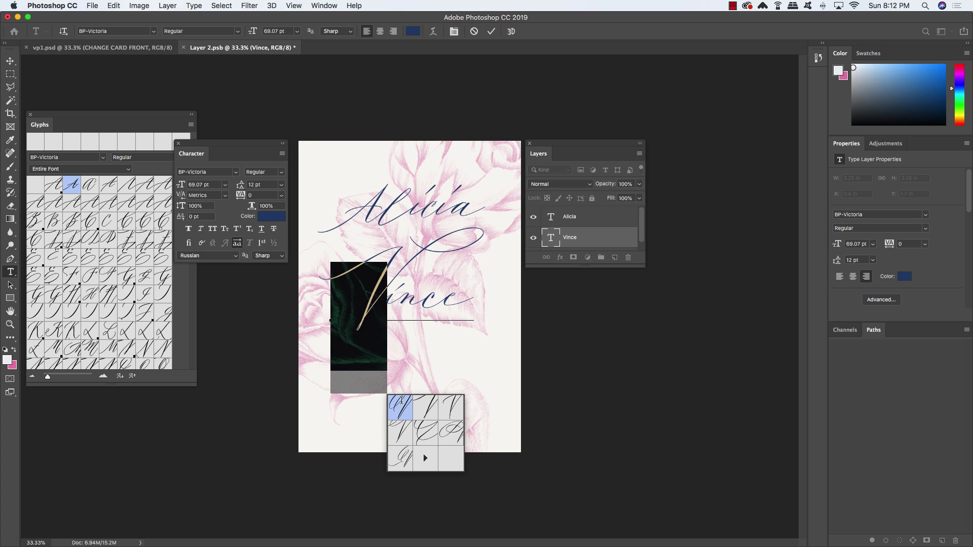
left_click(398, 404)
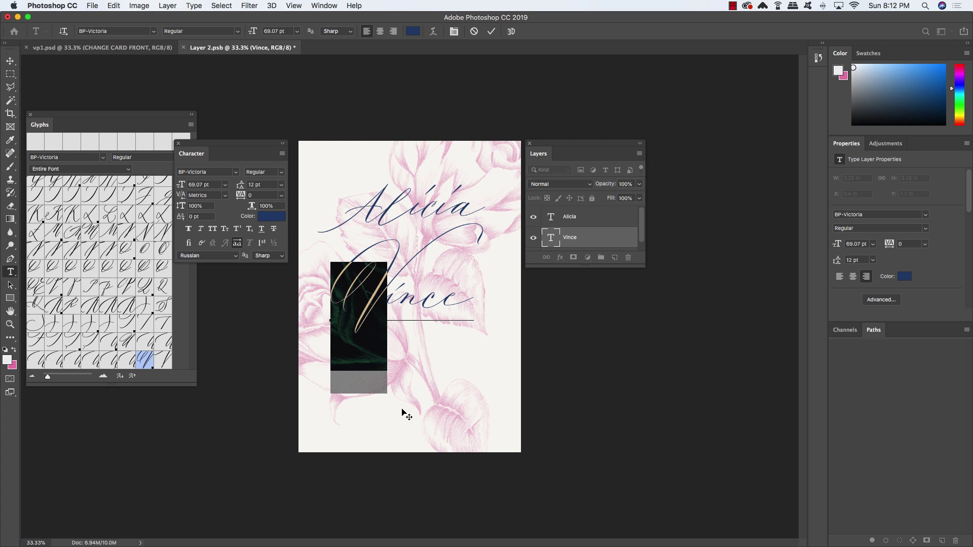
left_click(143, 361)
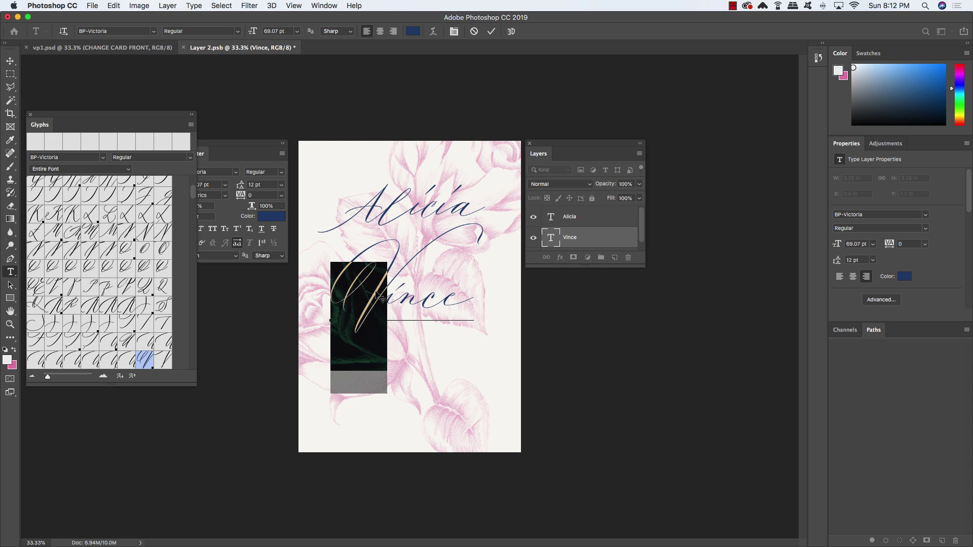
mouse_move(378, 287)
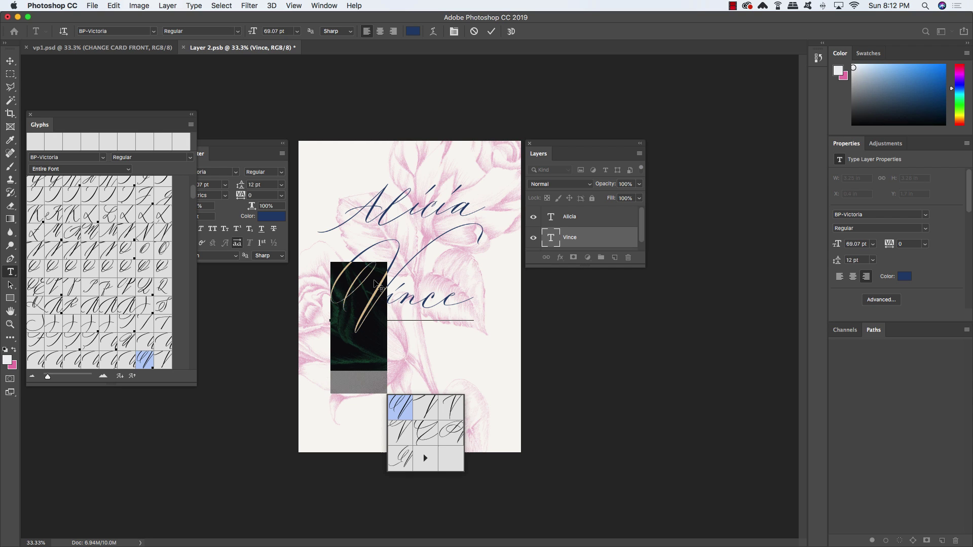
left_click(398, 297)
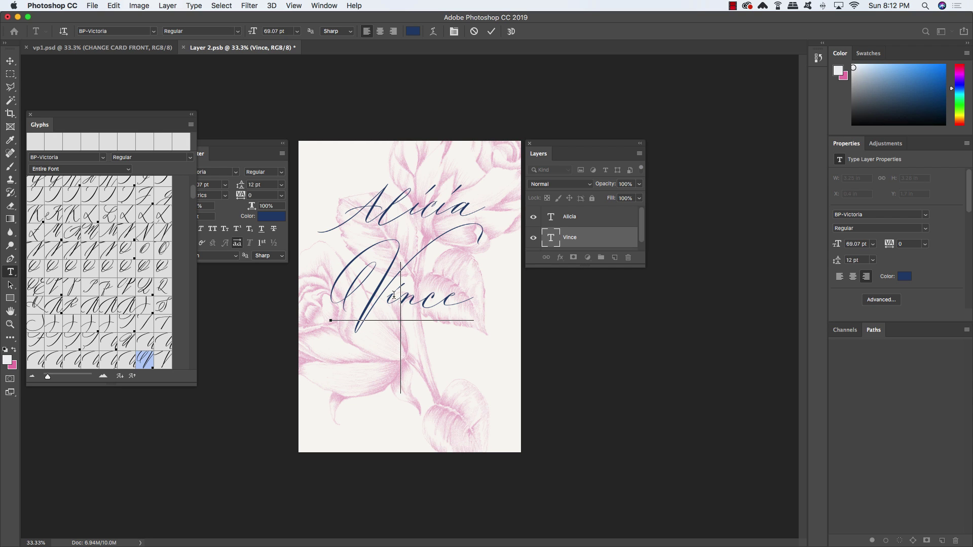
Step: Review the alternate glyphs for the second name's final e and commit the text
left_click_drag(445, 301, 473, 301)
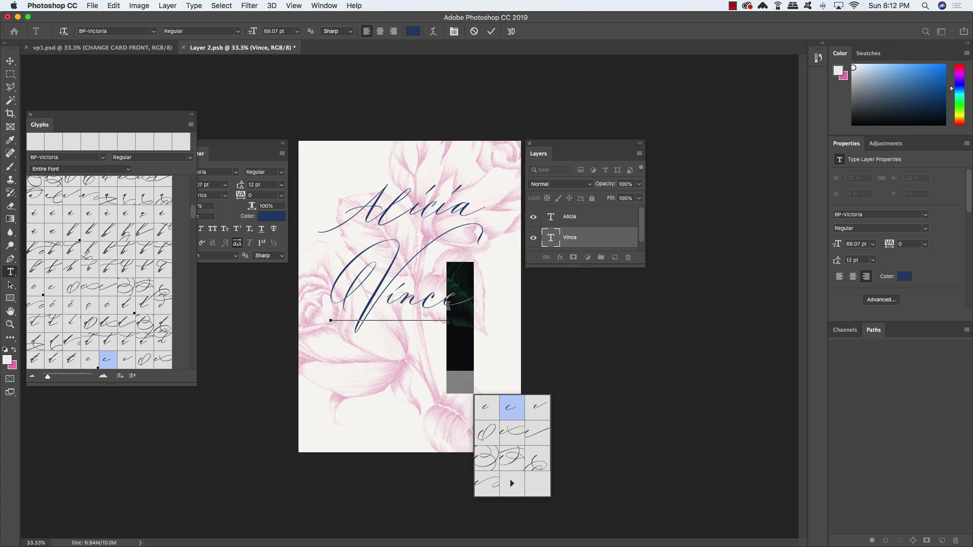
double_click(444, 303)
left_click(431, 300)
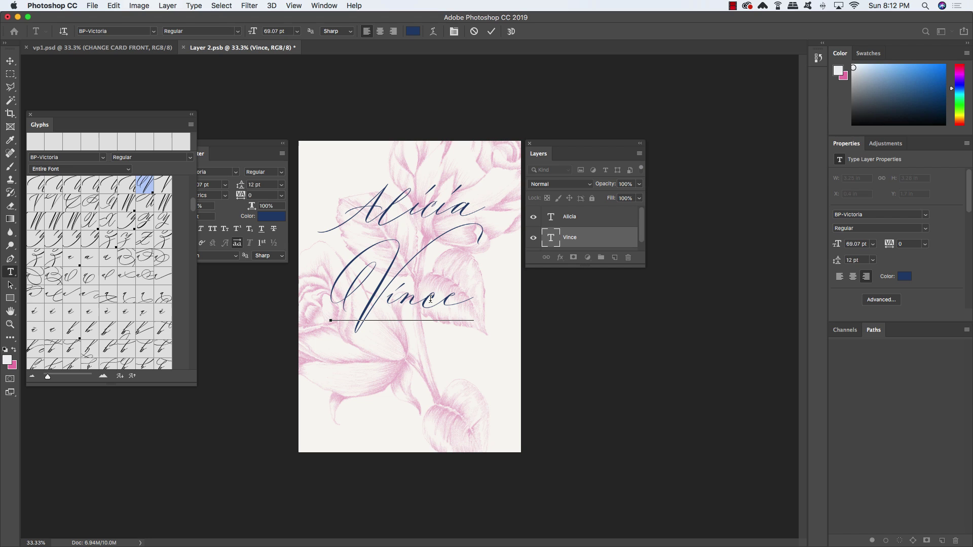
left_click(402, 296)
left_click(10, 61)
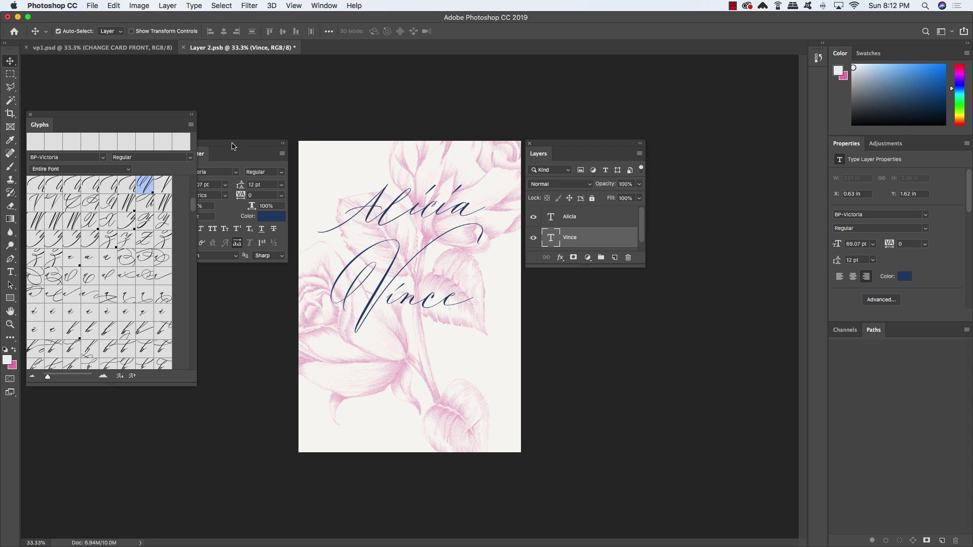
Step: Shift the Character panel further from the card and nudge the second name to X 0.66 in, Y 1.75 in
left_click_drag(232, 147, 208, 144)
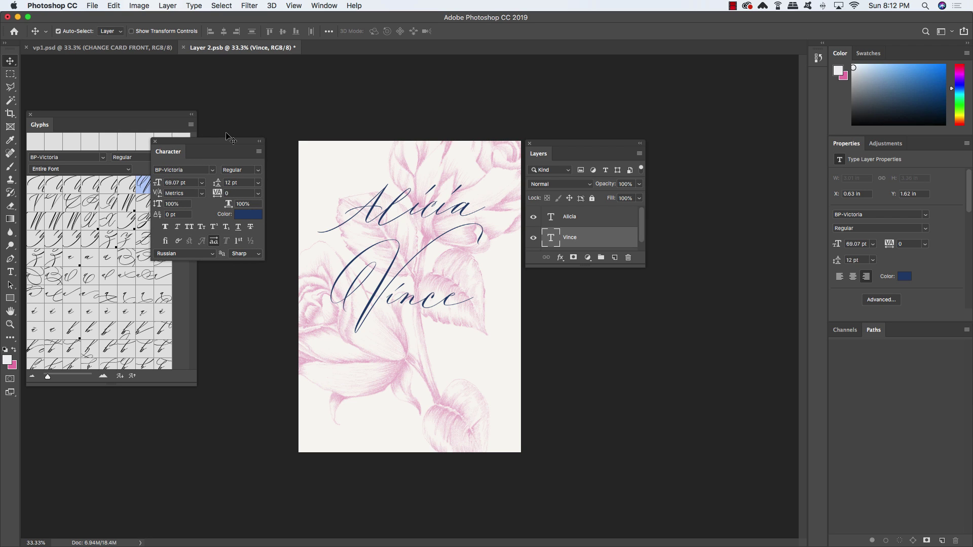
key("shift+Left")
key("shift+Left")
key("shift+Left")
key("shift+Left")
key("shift+Down")
key("shift+Down")
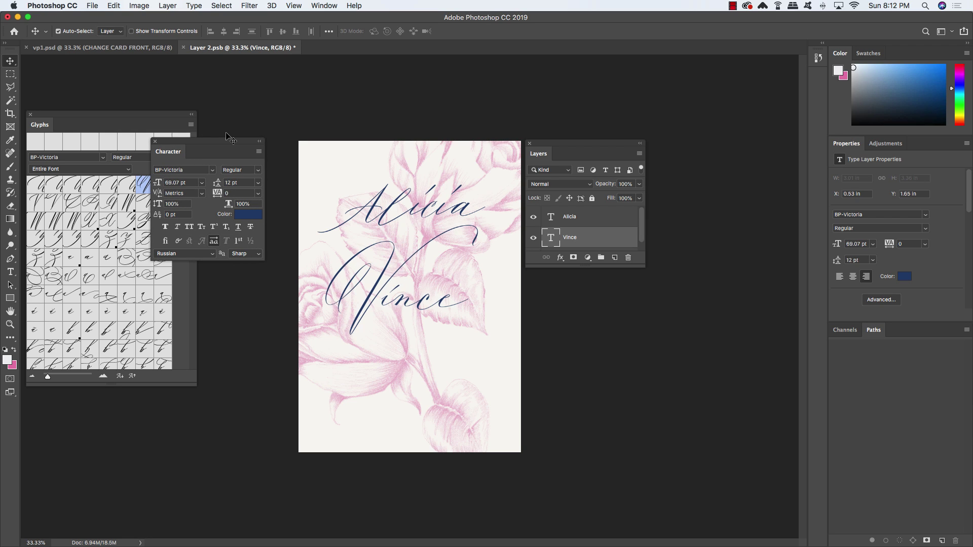
key("shift+Down")
key("shift+Right")
key("shift+Right")
key("shift+Right")
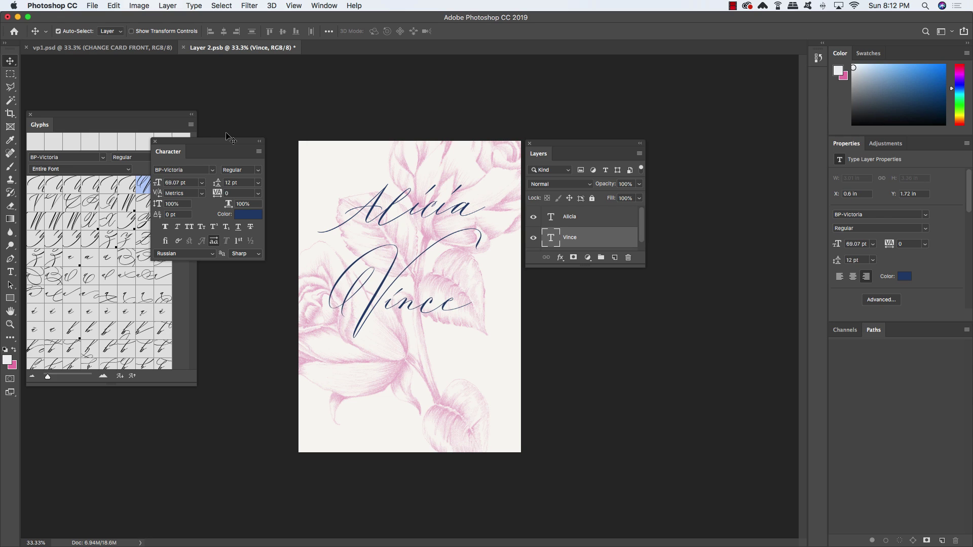
key("shift+Right")
key("shift+Right")
key("shift+Down")
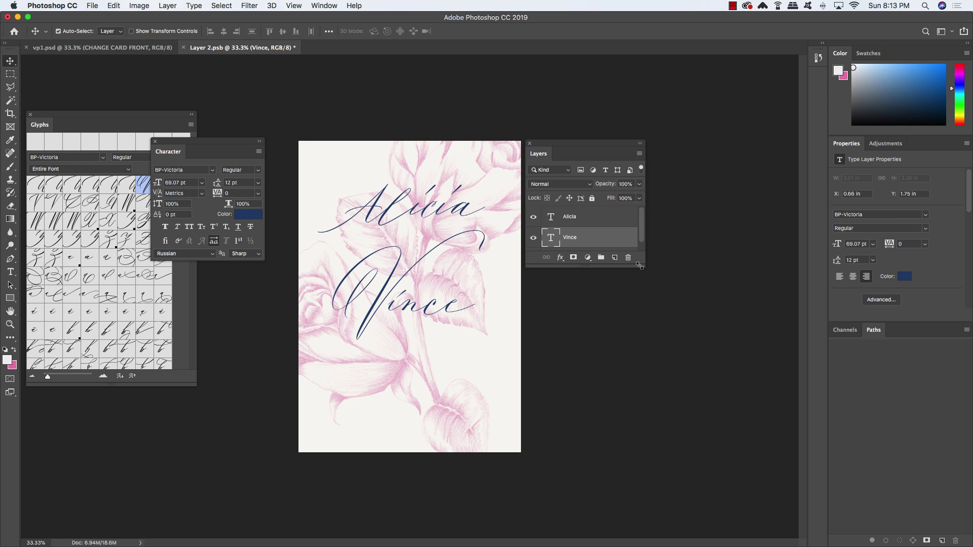
Step: Lengthen the Layers panel and add the text "and" on a new layer between the two name layers, placed low on the card
left_click_drag(639, 267, 631, 355)
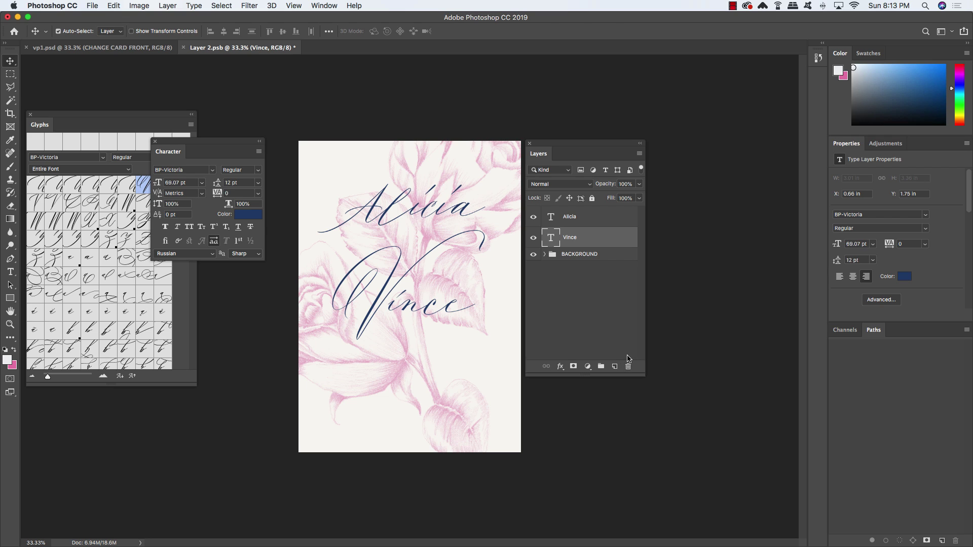
left_click(614, 369)
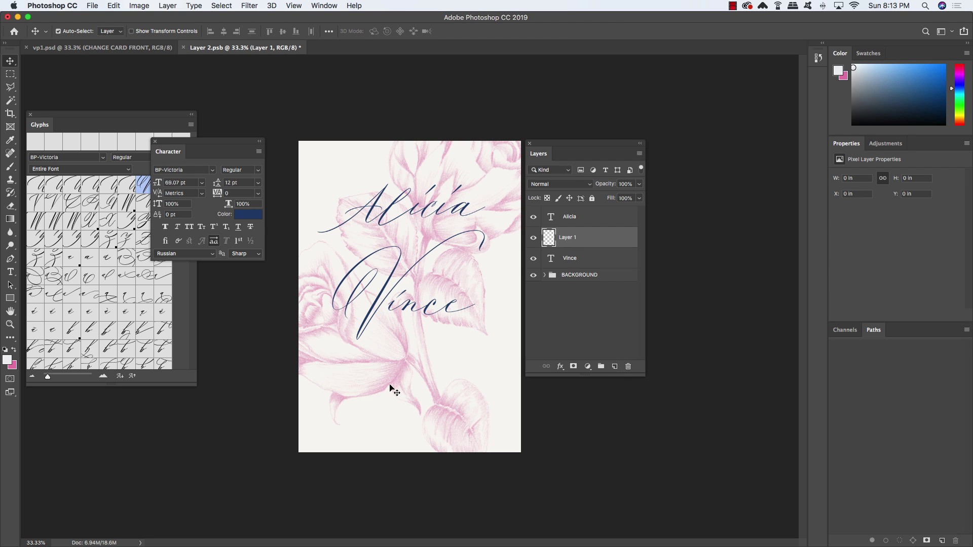
key("t")
left_click(352, 404)
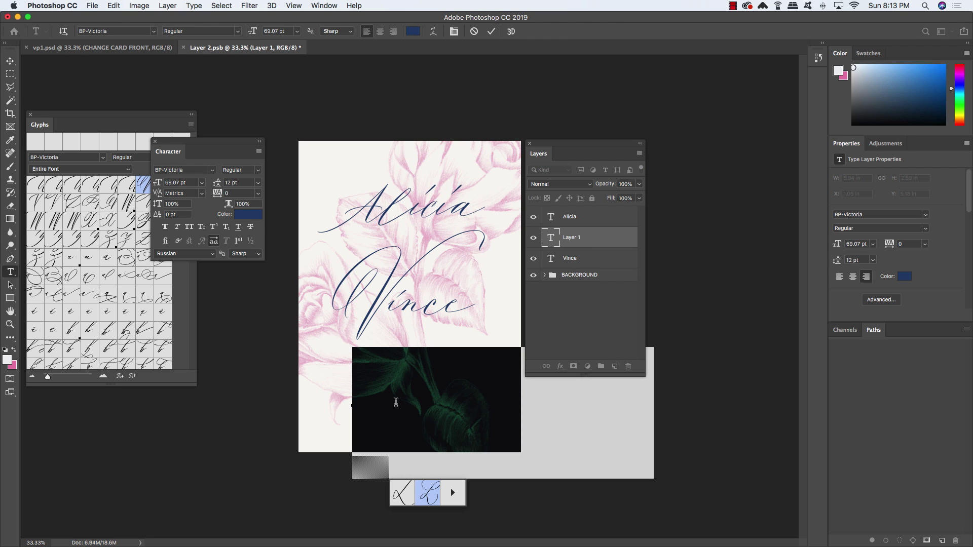
type("nd")
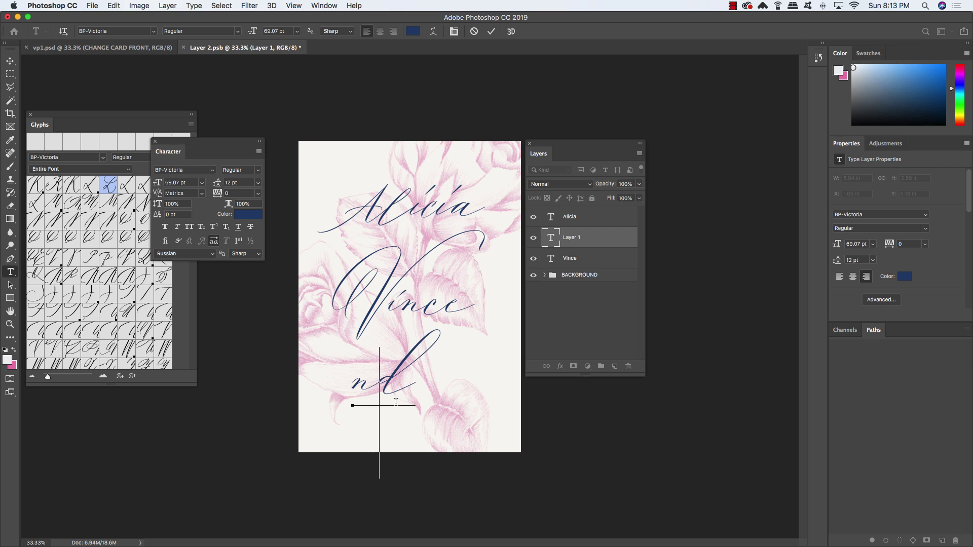
type("a")
Step: Replace the letter a in "and" with the first glyph in its list of alternates
left_click_drag(385, 386, 351, 386)
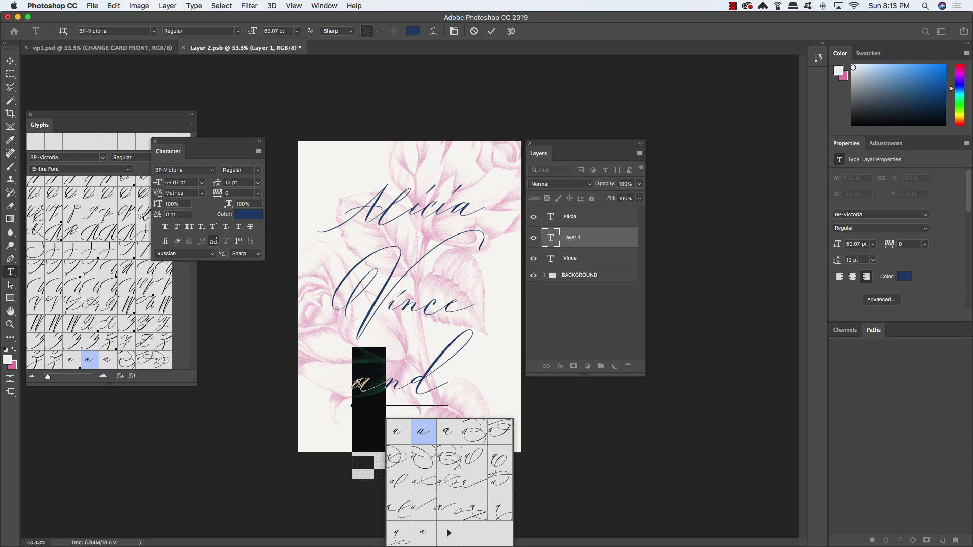
left_click(398, 432)
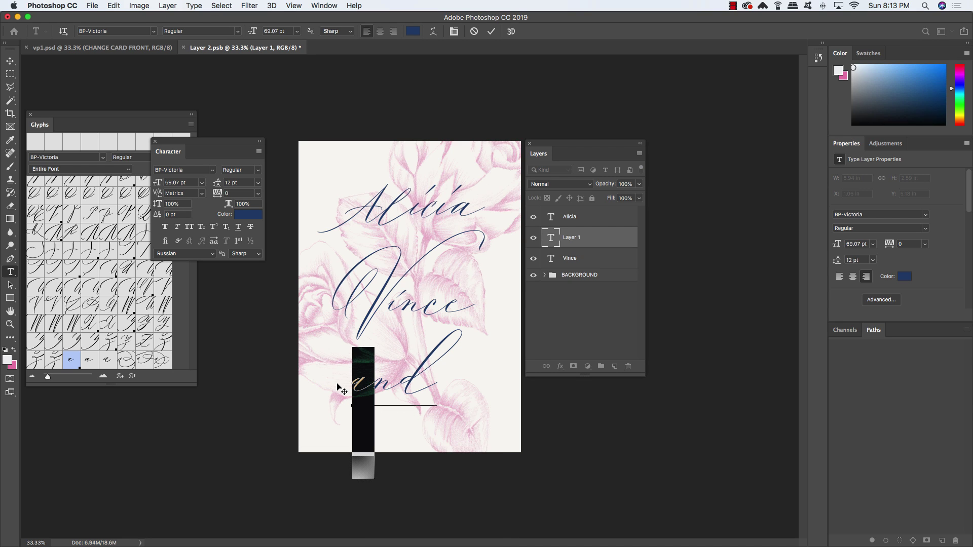
mouse_move(360, 388)
left_click_drag(348, 384, 375, 384)
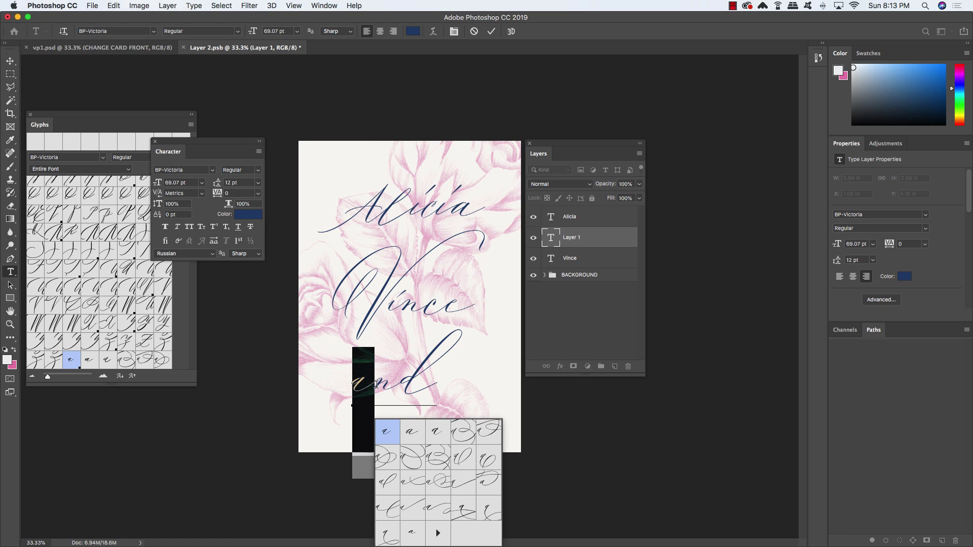
Step: Try a 21.5 pt font size for the whole word "and", settle on 22 pt, and commit the text
double_click(384, 384)
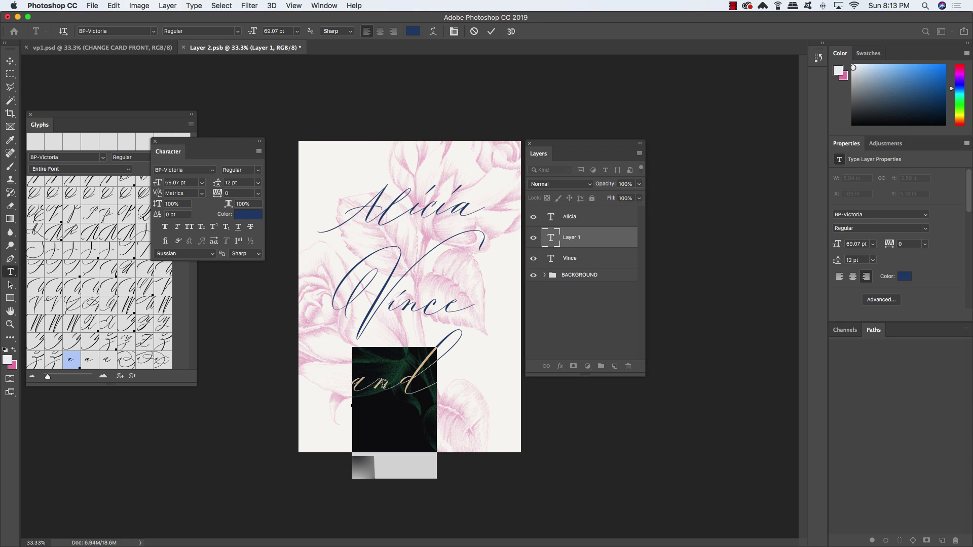
left_click(188, 183)
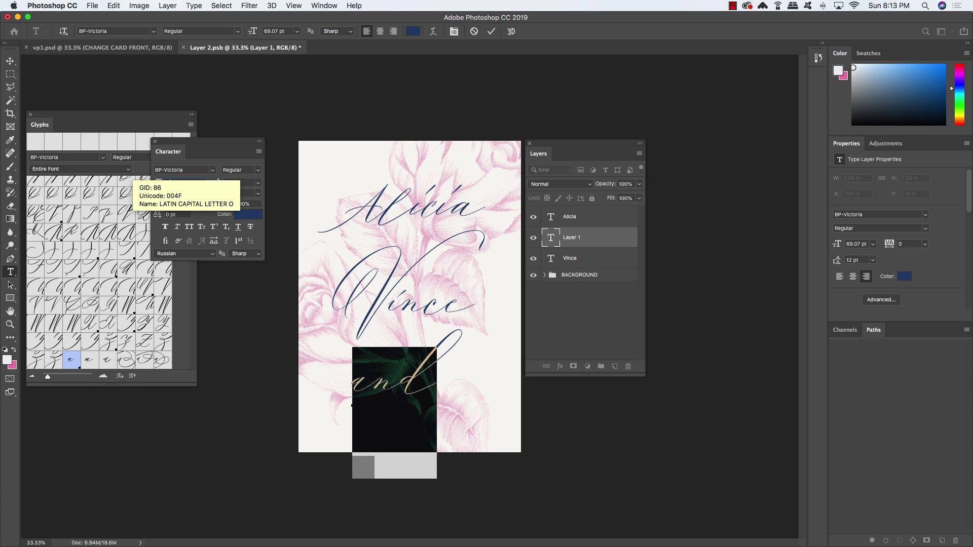
type("21.5")
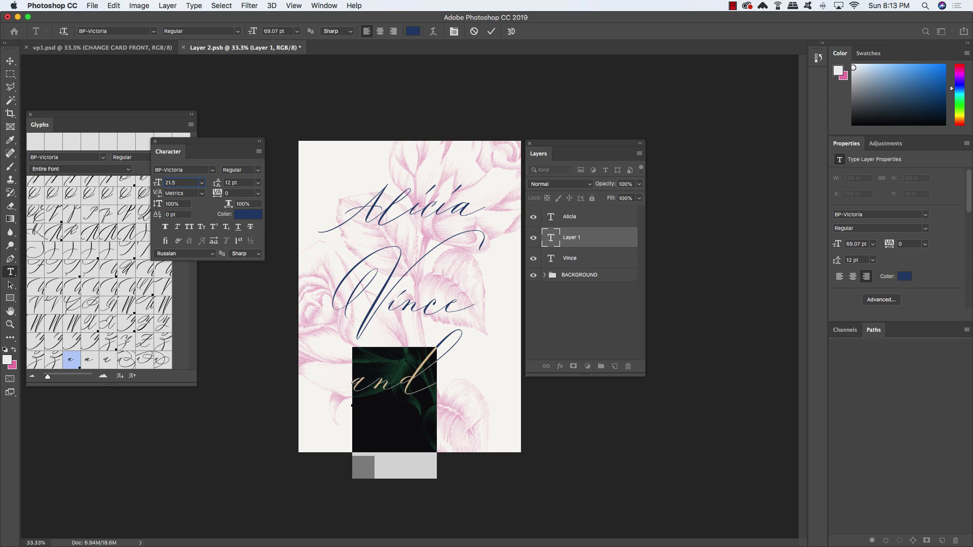
key("Return")
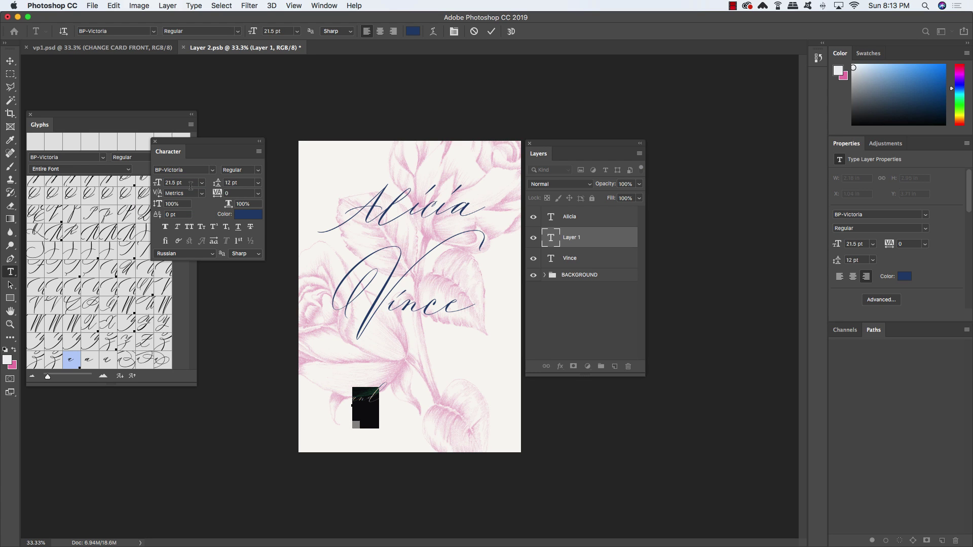
left_click(166, 183)
type("22")
key("Return")
left_click(10, 61)
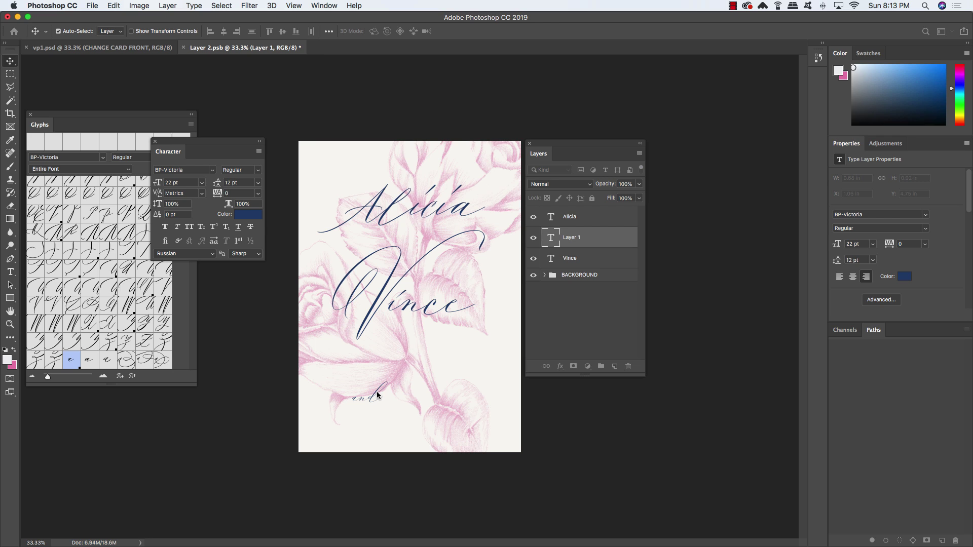
Step: Move the word "and" between the two names to X 1.99 in, Y 1.57 in, and move the Layers panel off the card
key("super+t")
left_click_drag(375, 395, 416, 238)
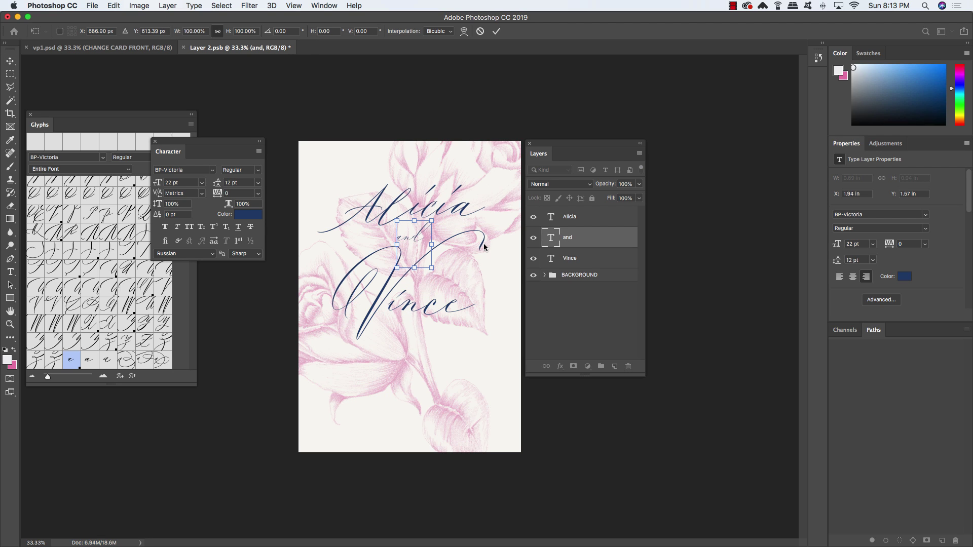
key("Return")
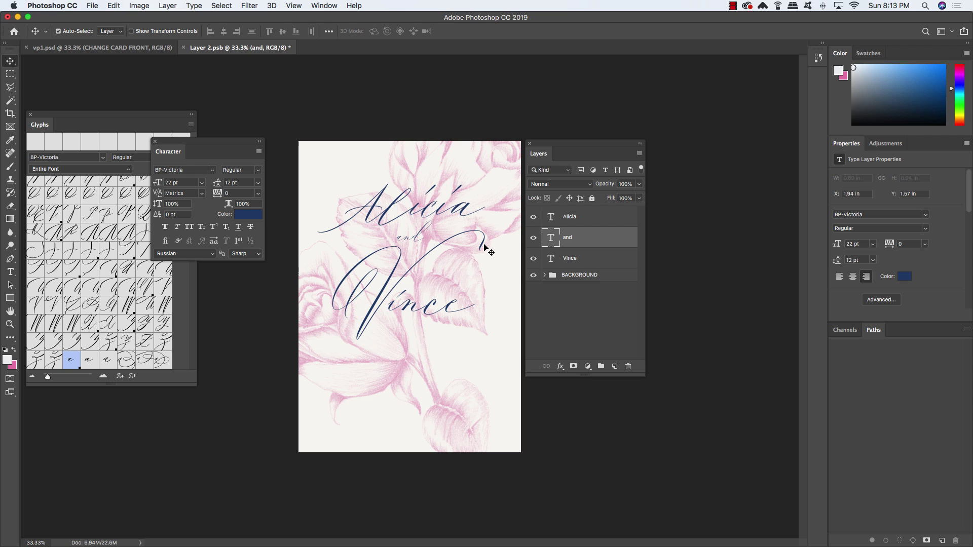
key("super+equal")
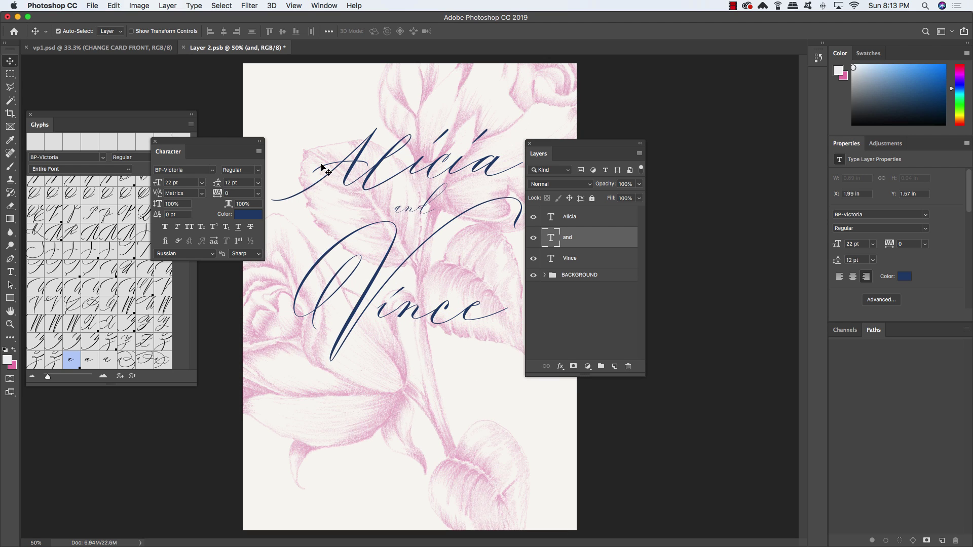
left_click_drag(580, 144, 664, 122)
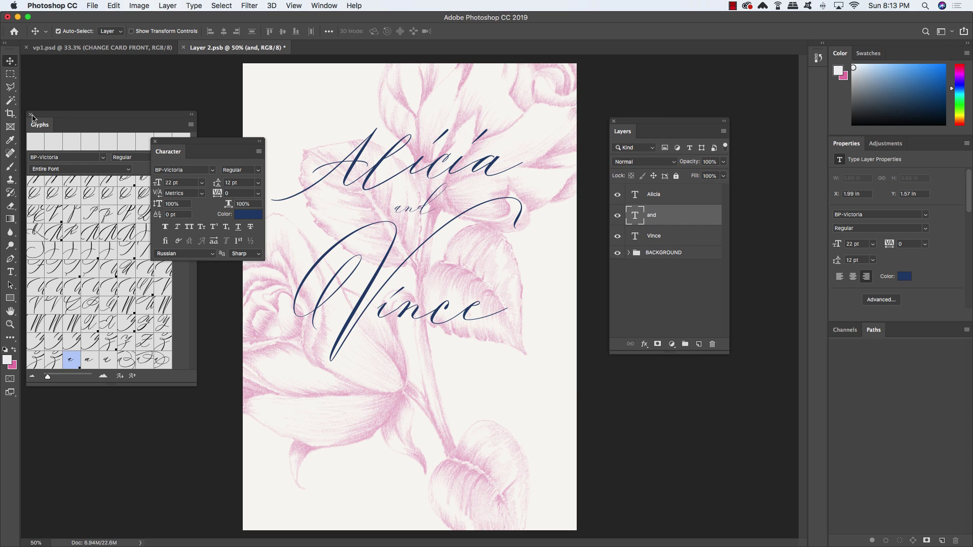
Step: Close the Glyphs panel and move the Character panel off the card
left_click(31, 115)
left_click_drag(202, 144, 145, 78)
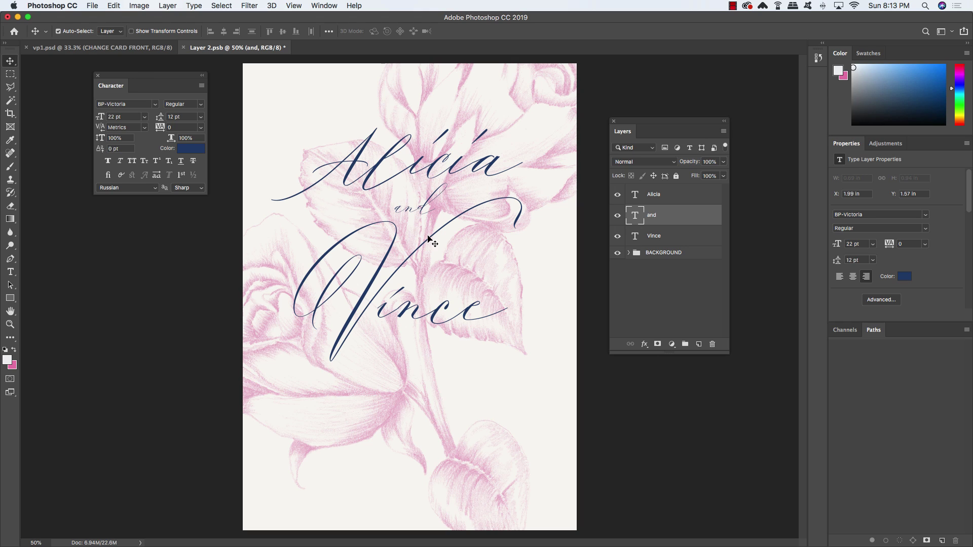
Step: Nudge the lower name further down the card and the upper name up to Y 0.5 in
left_click(676, 240)
key("shift+Down")
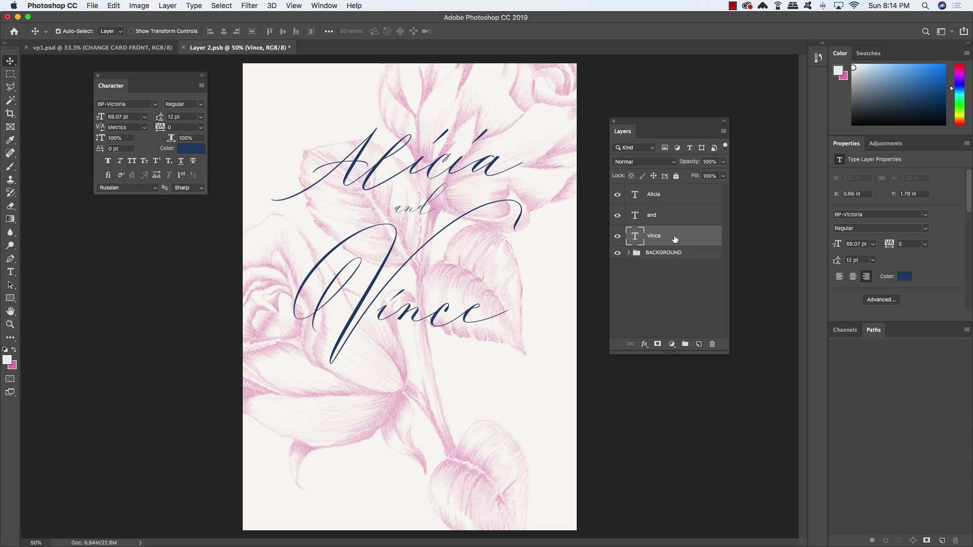
key("shift+Down")
key("shift+Down")
key("shift+Down")
key("shift+Down")
left_click(676, 197)
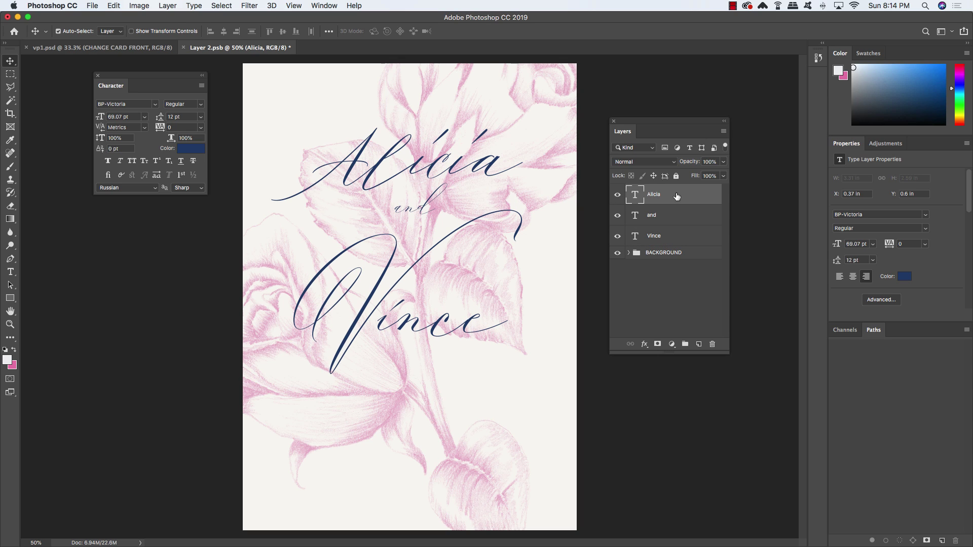
key("shift+Up")
key("shift+Up")
key("shift+Up")
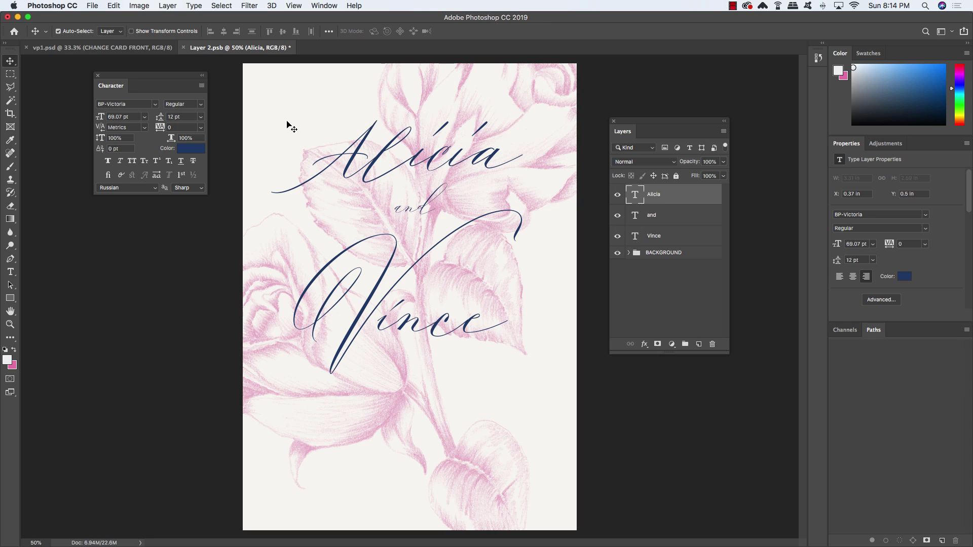
Step: Set up the Rectangle tool with no stroke and a navy #224171 fill
key("u")
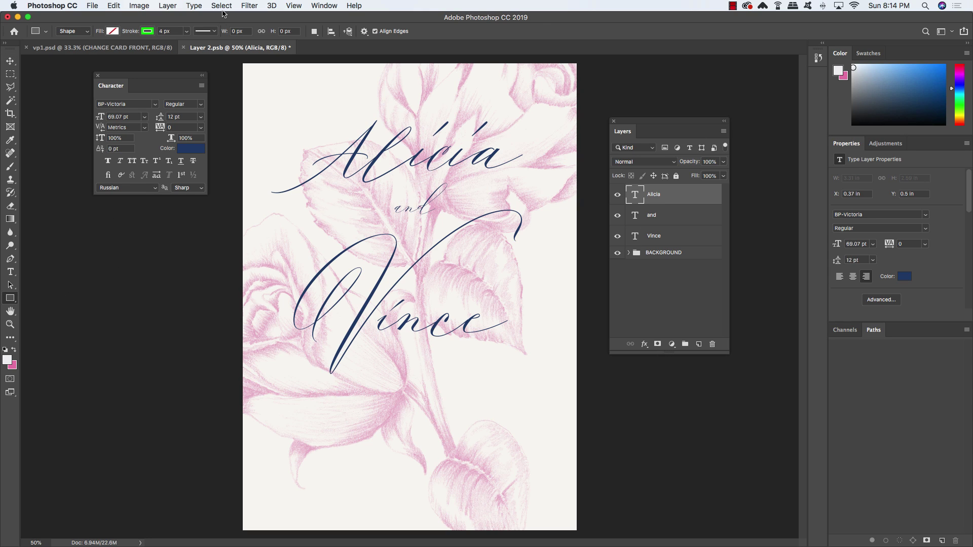
left_click(147, 32)
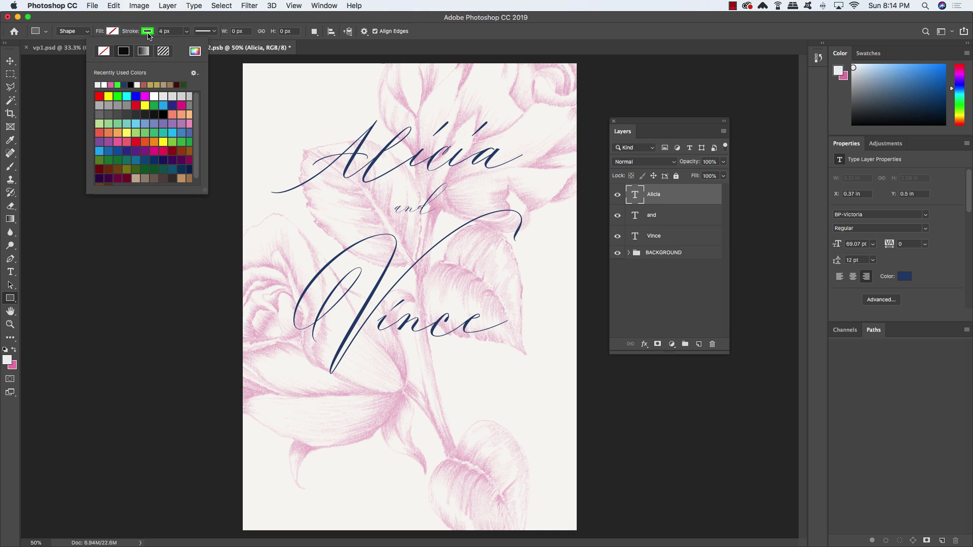
left_click(104, 52)
left_click(113, 32)
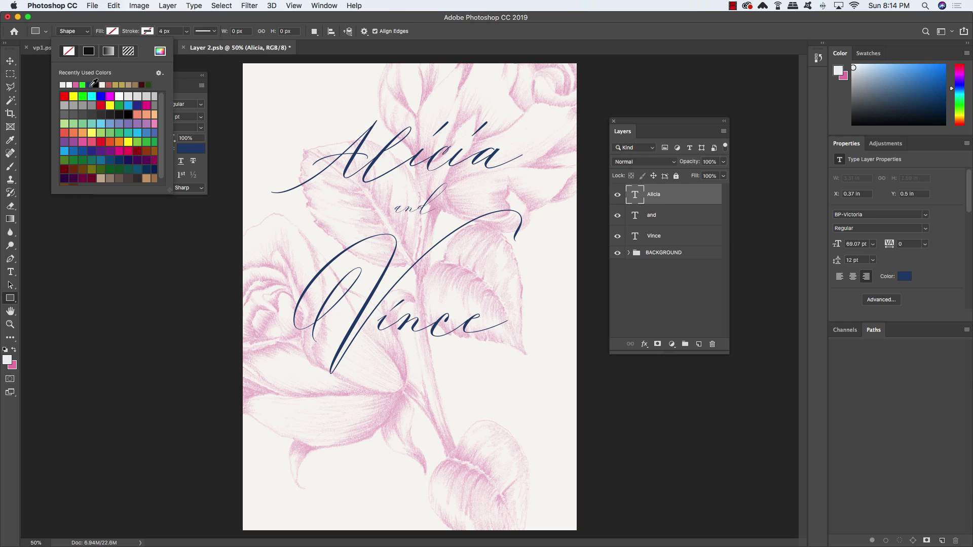
left_click(90, 85)
left_click(160, 50)
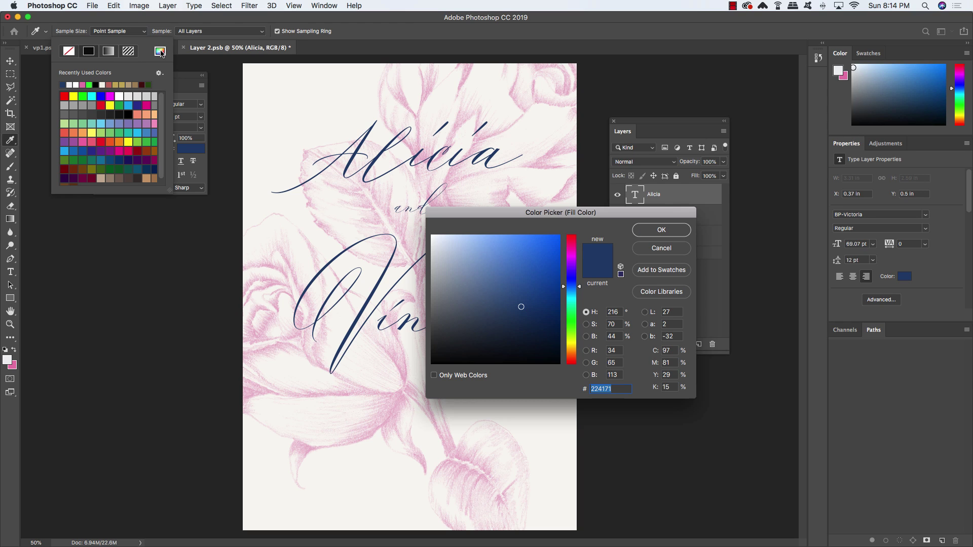
left_click(673, 230)
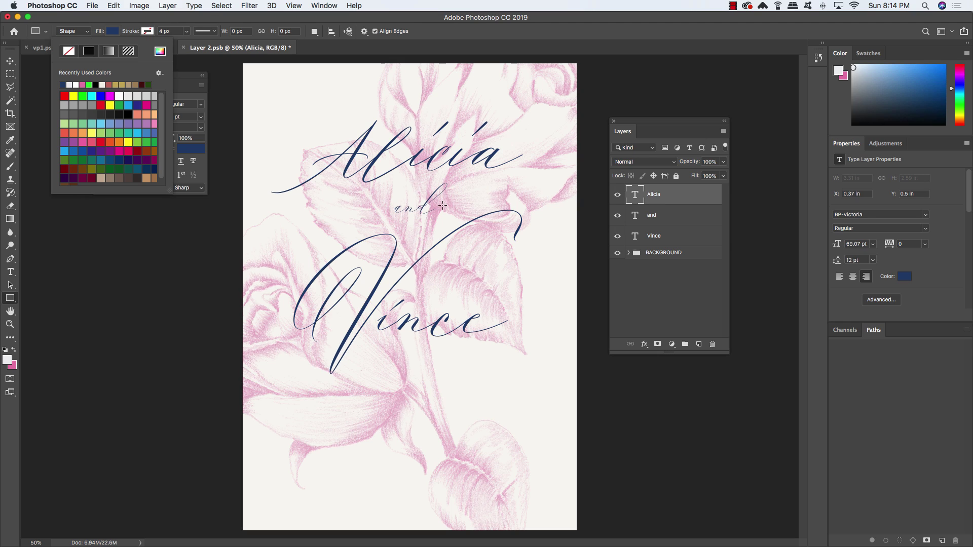
Step: Draw a thin horizontal rectangle about 158 px by 3 px to the right of the word "and"
left_click_drag(446, 201, 486, 202)
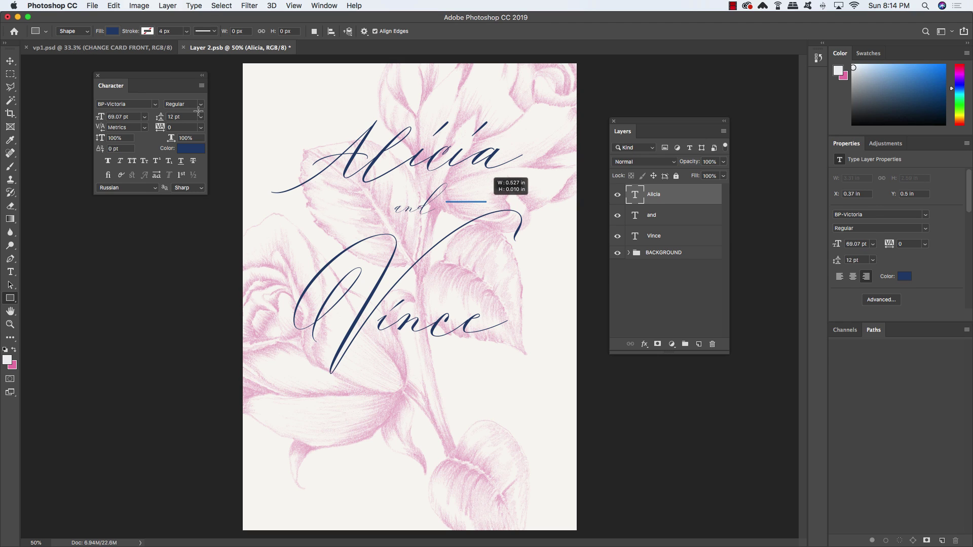
left_click(13, 64)
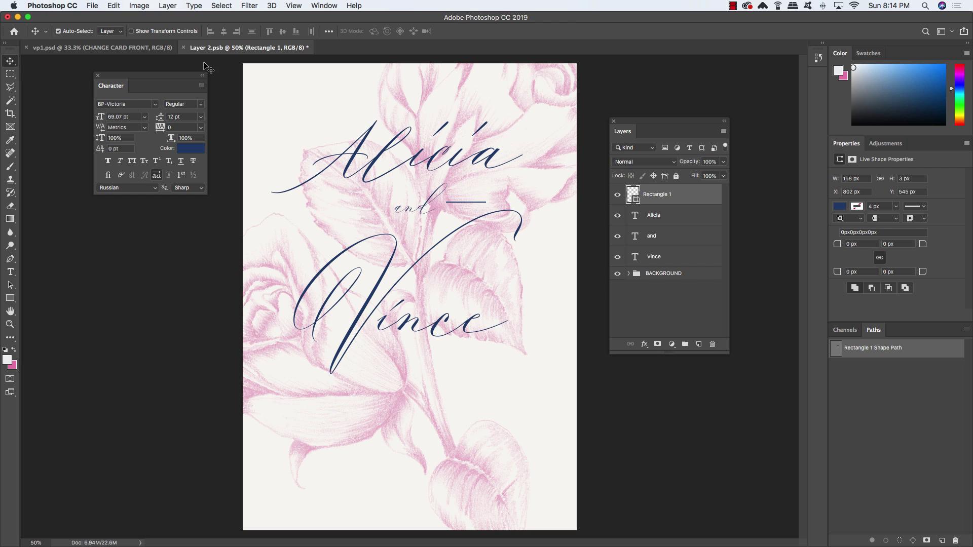
key("super+1")
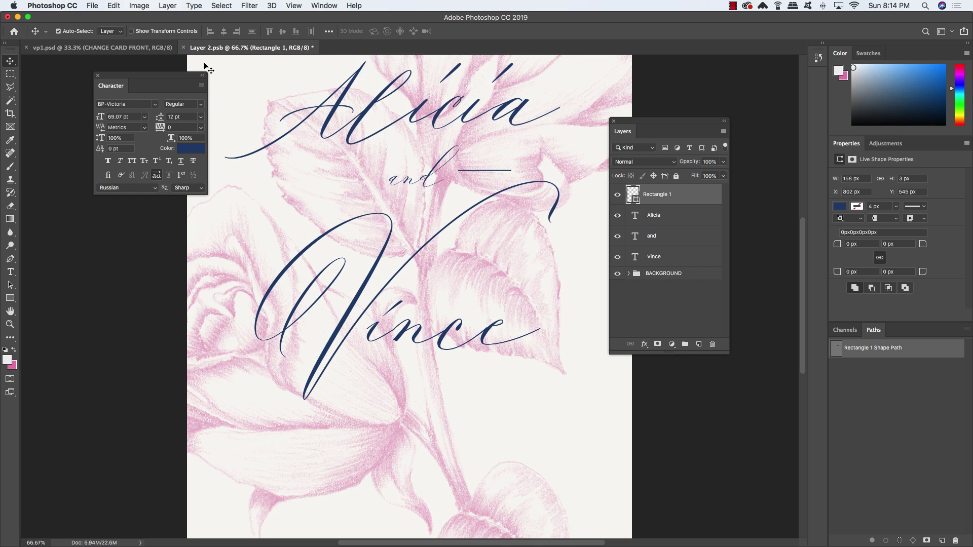
Step: Try a height of 1 px for the line beside "and", and settle on 2 px at Y 549 px
key("super+t")
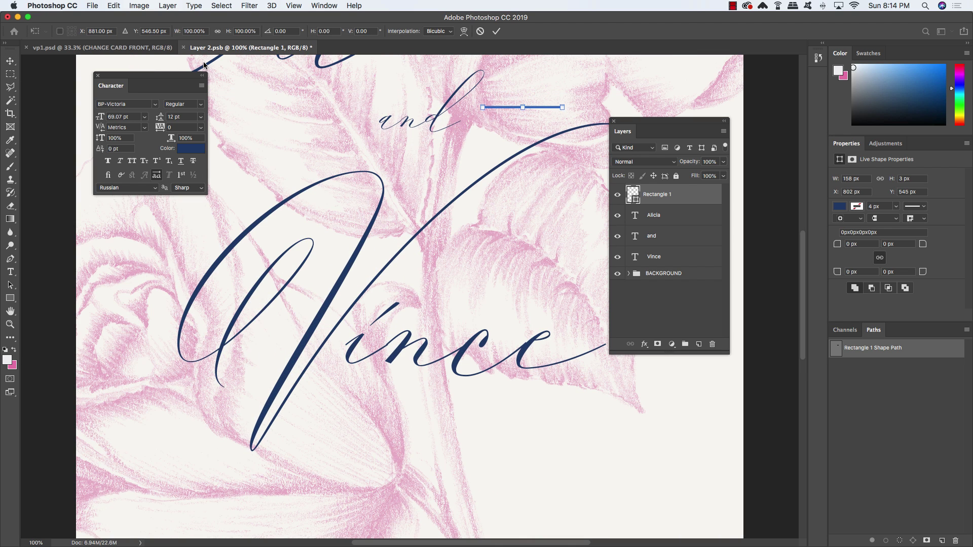
scroll(529, 116, "down", 1)
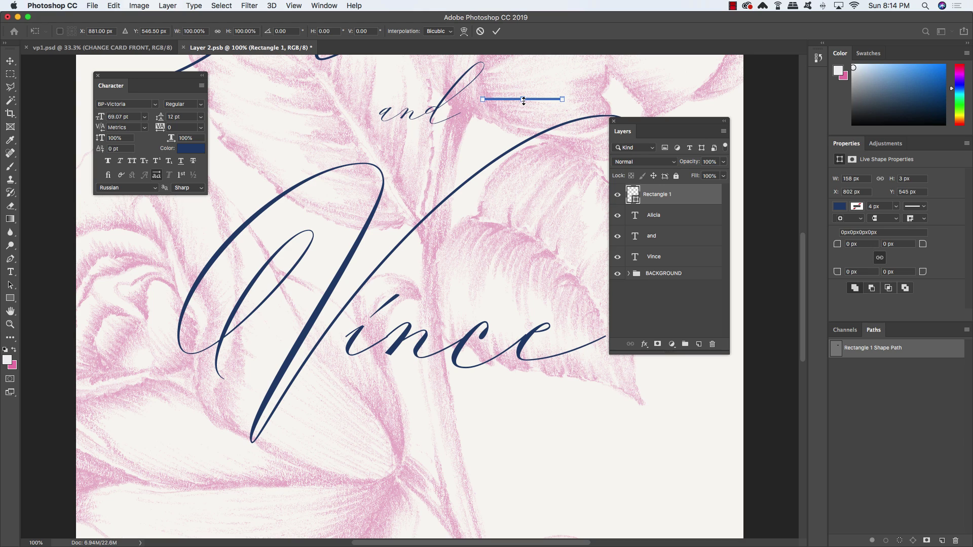
left_click_drag(523, 98, 524, 99)
key("Return")
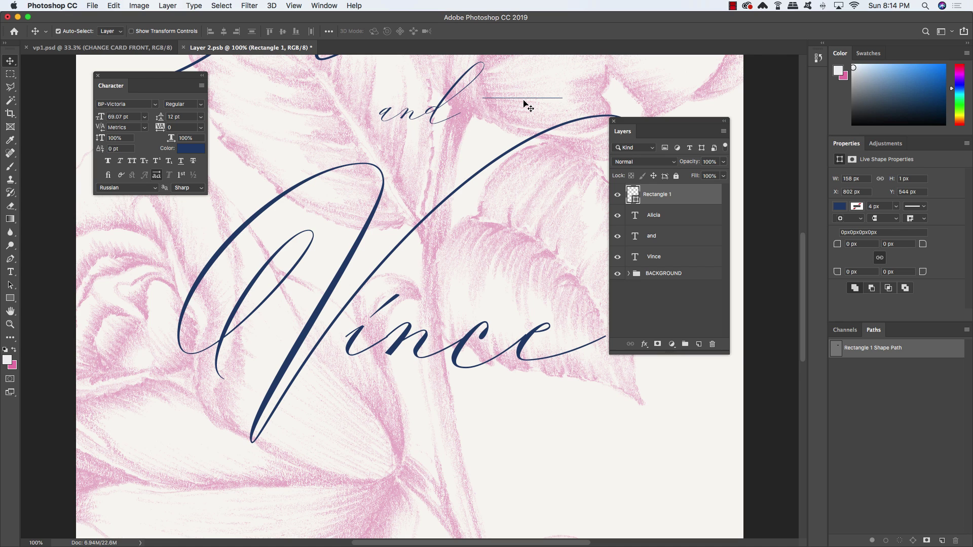
key("super+0")
key("super+1")
key("super+z")
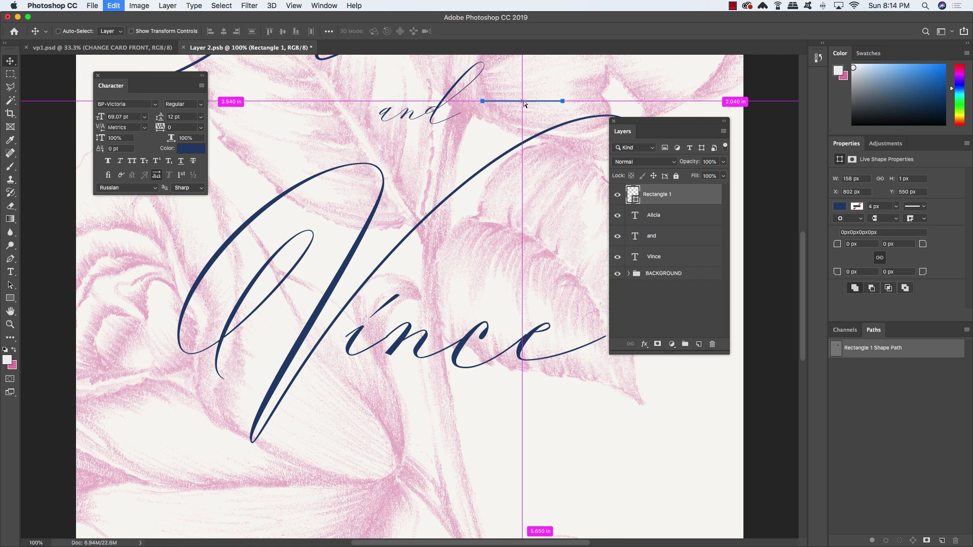
key("super+t")
scroll(526, 102, "left", 2)
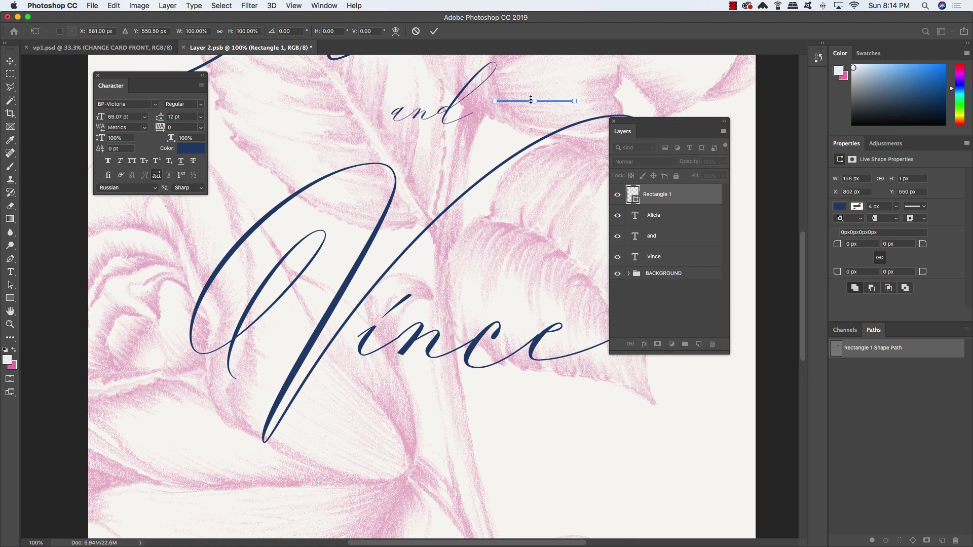
left_click_drag(531, 100, 531, 100)
key("Return")
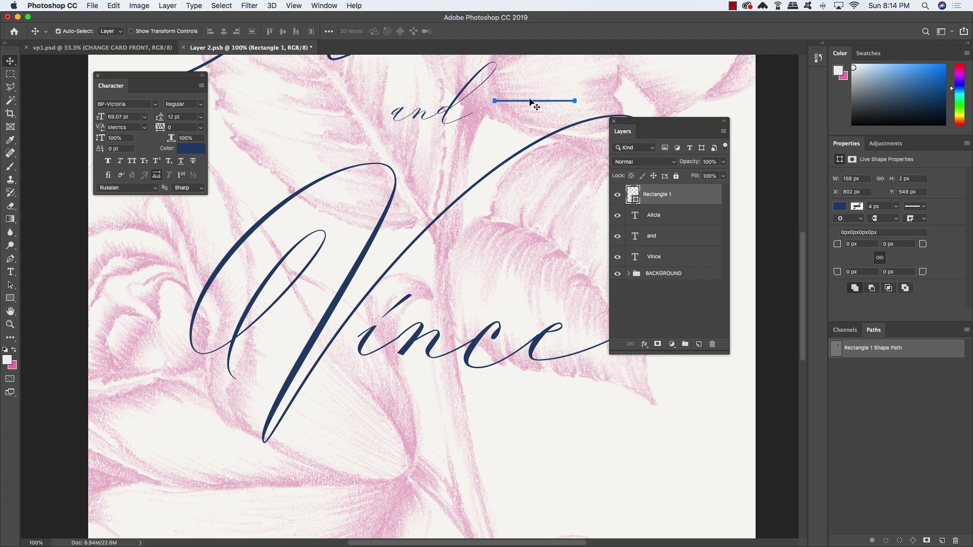
Step: Reorder the rectangle's layer so it sits directly beneath the "and" layer
key("super+minus")
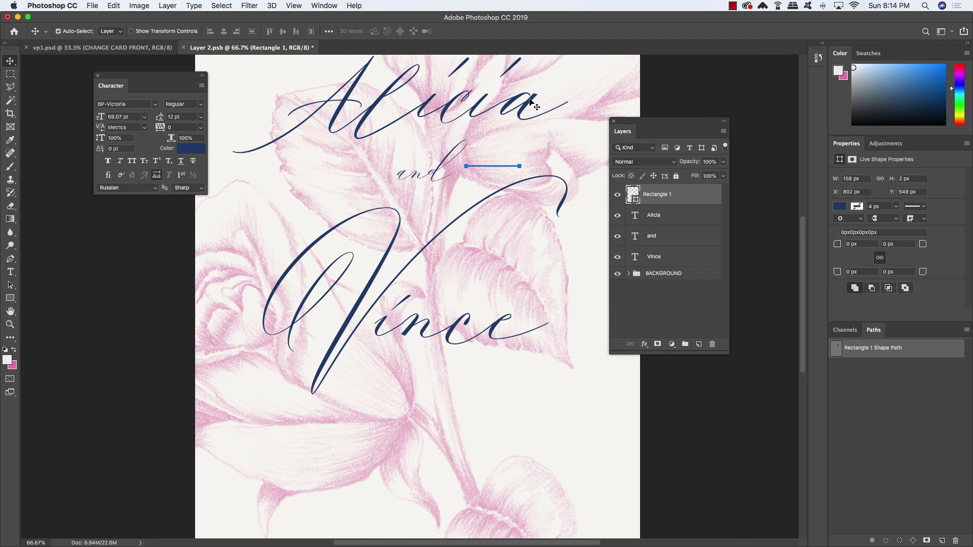
left_click_drag(696, 192, 684, 226)
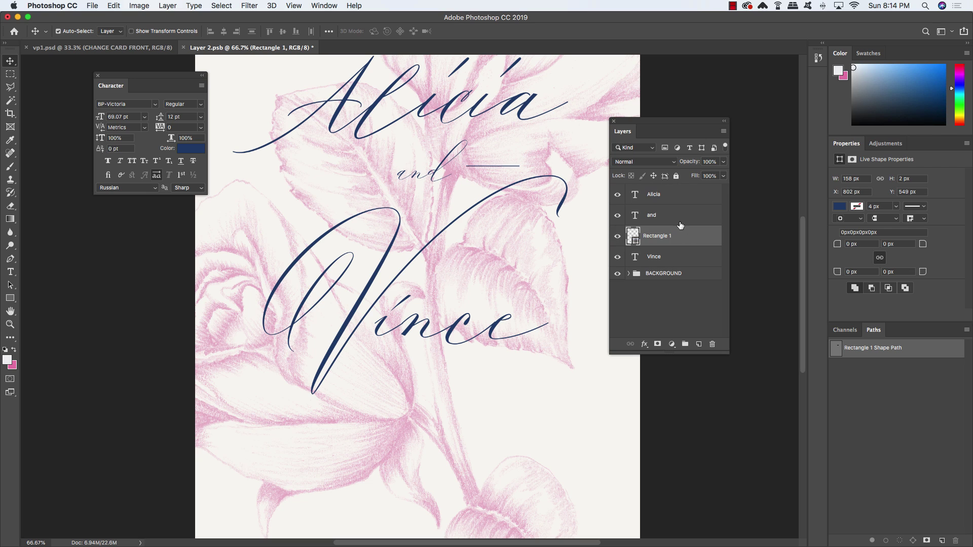
Step: Add a 1 px outside stroke in navy #224171 to the word "and", and collapse the layer's effects list
left_click(689, 221)
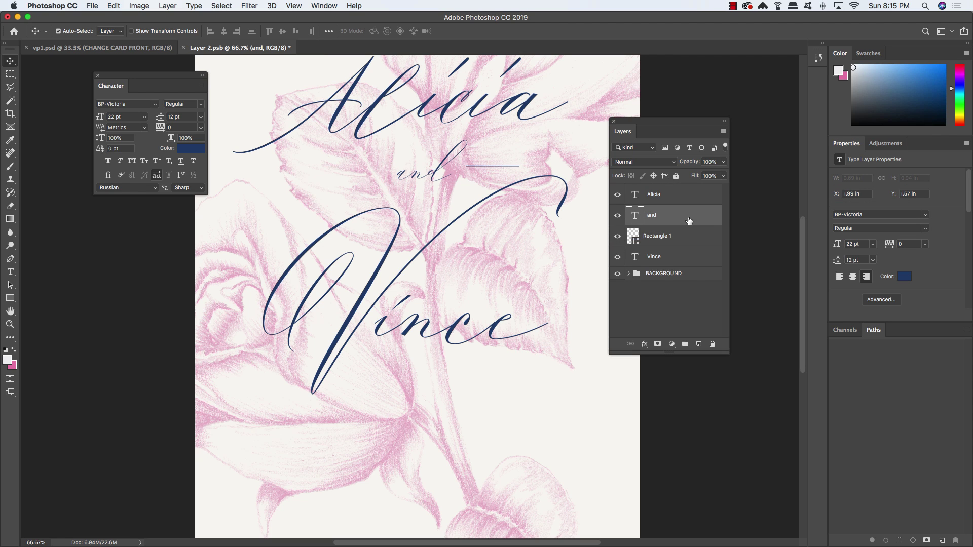
double_click(715, 217)
left_click_drag(438, 163, 517, 232)
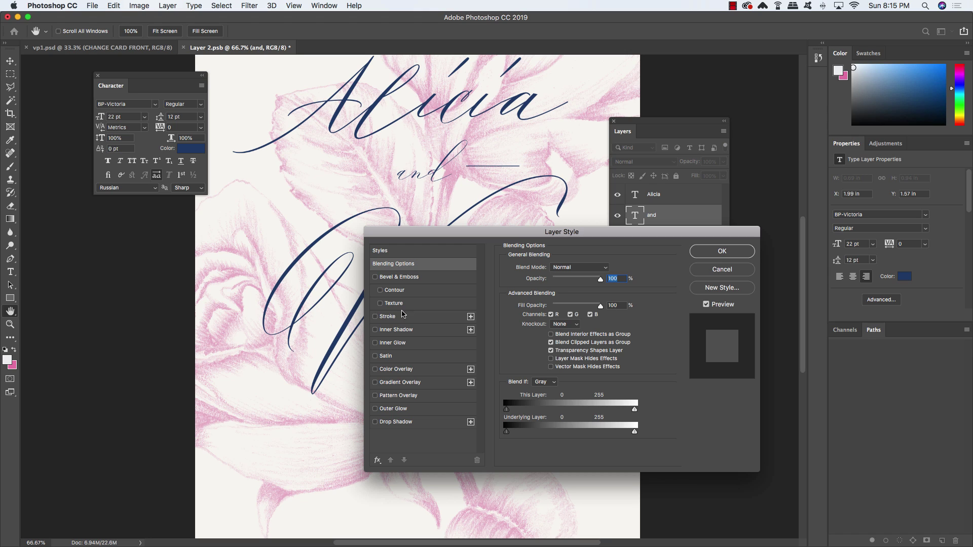
left_click(389, 317)
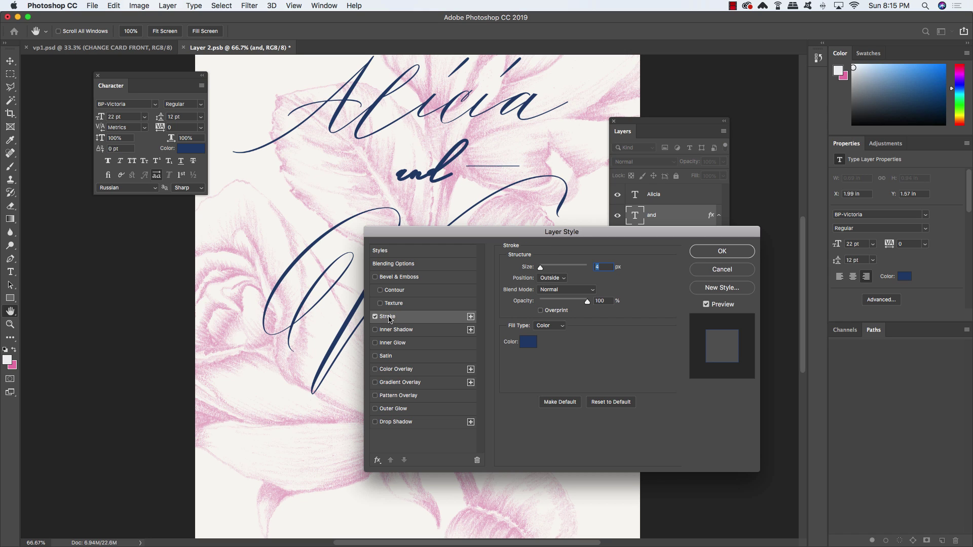
type("1")
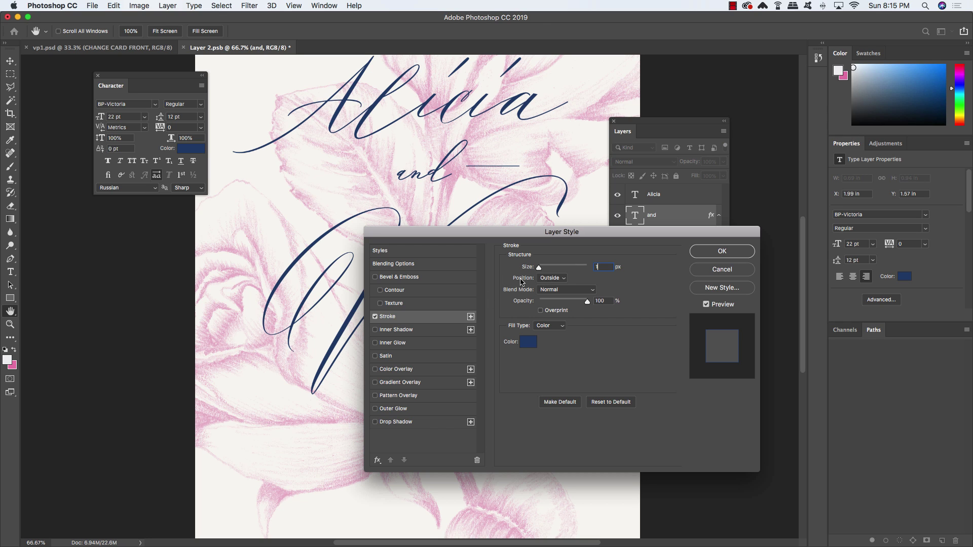
left_click(530, 343)
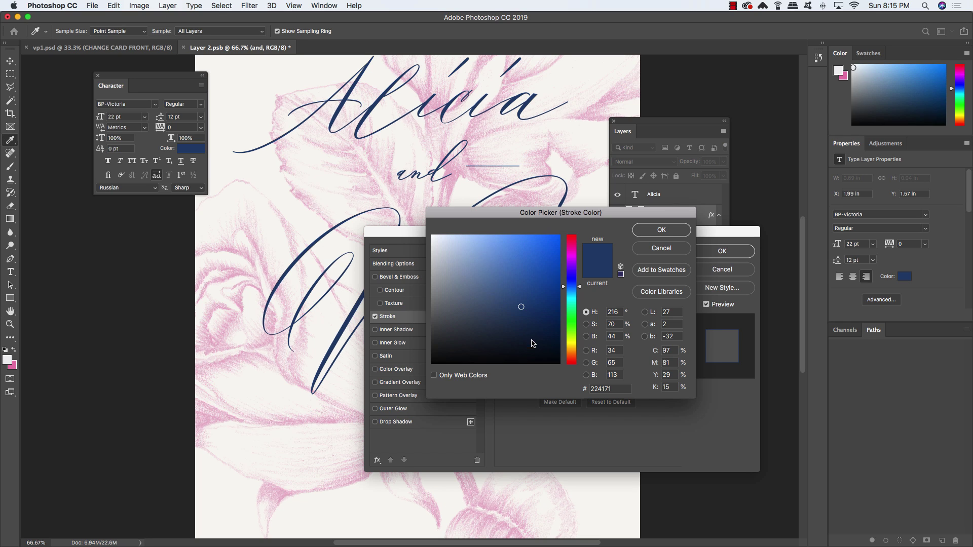
scroll(606, 370, "left", 2)
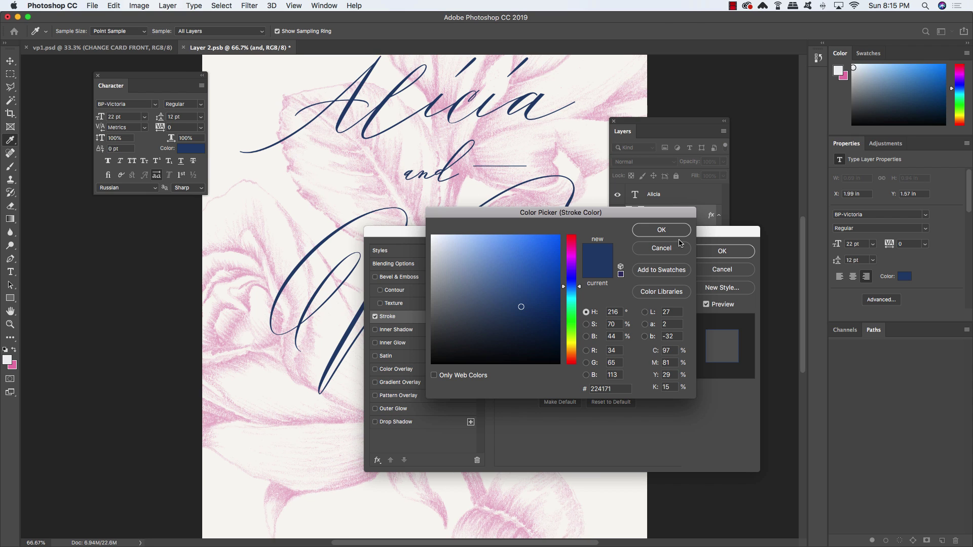
left_click(679, 234)
left_click(725, 253)
left_click(721, 218)
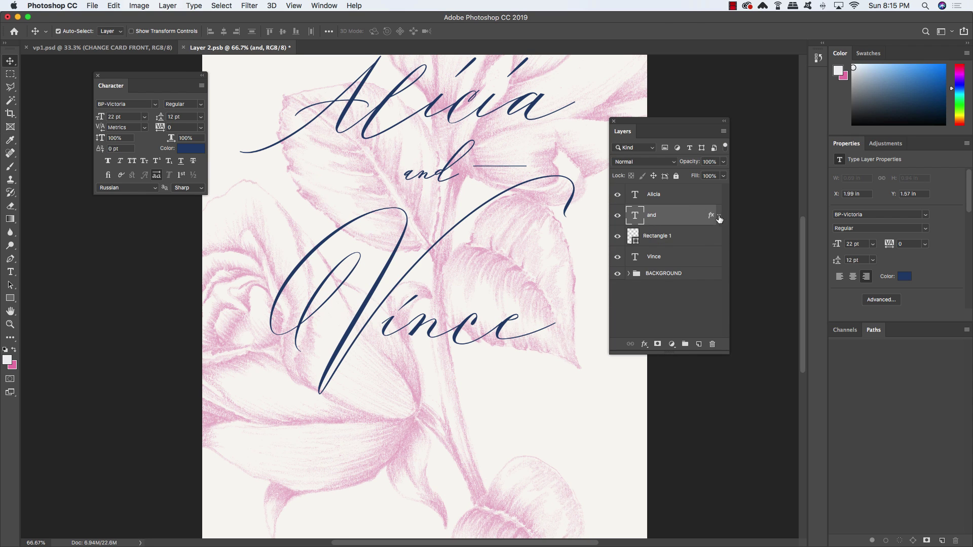
Step: Move the thin line slightly closer to the word "and" and down to Y 559 px
left_click(678, 237)
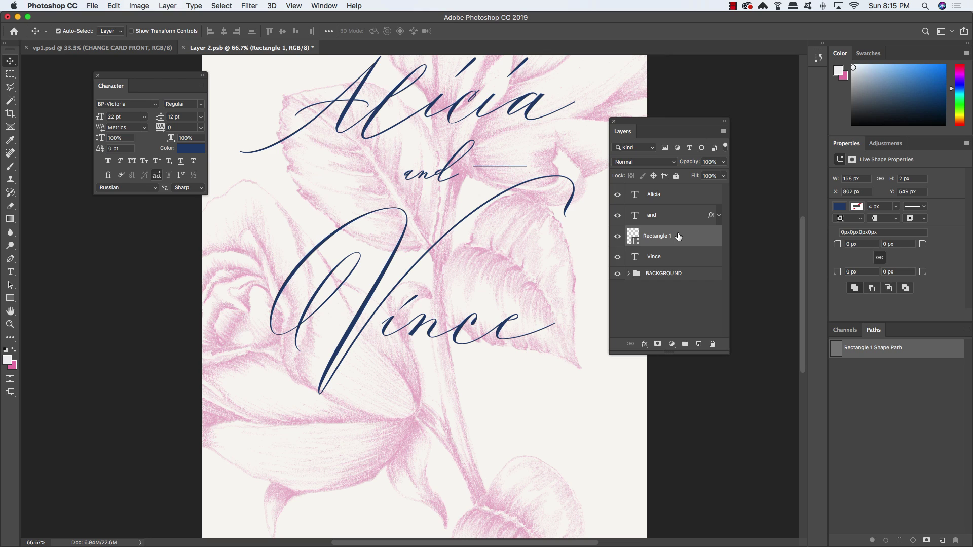
key("shift+Down")
key("shift+Down")
key("shift+Up")
key("shift+Left")
Step: Duplicate the thin line and move the copy to the left of the word "and" at X 412 px
key("super+j")
key("shift+Left")
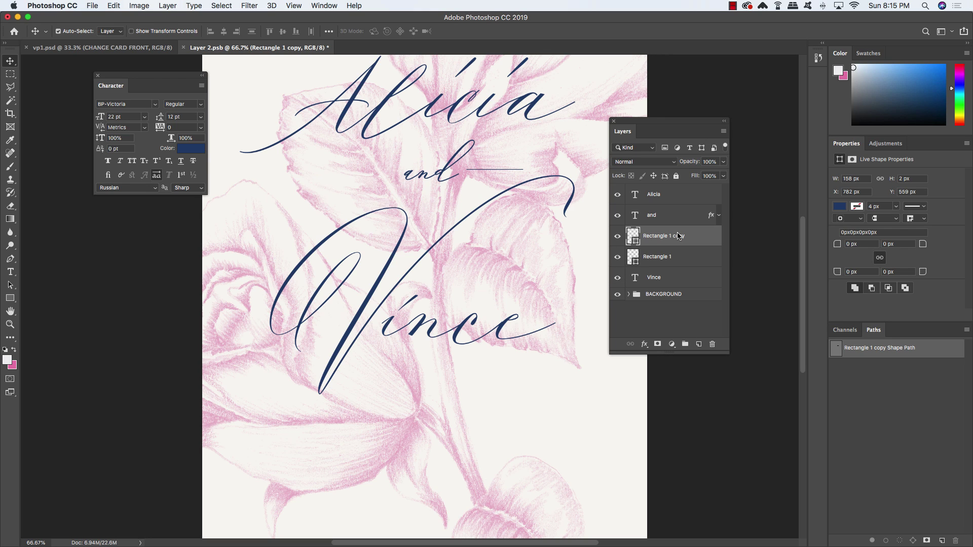
key("shift+Left")
key("shift+Left")
key("shift+Left")
key("shift+Left")
key("shift+Left")
key("shift+Left")
key("shift+Left")
key("shift+Left")
key("shift+Left")
key("shift+Left")
key("shift+Left")
key("shift+Left")
key("shift+Left")
key("shift+Left")
key("shift+Left")
Step: Move both thin lines together to X 413 px, Y 567 px beside the word "and"
left_click(680, 263, "shift")
key("Down")
key("Down")
key("Down")
key("Down")
key("Down")
key("Down")
key("Down")
key("Down")
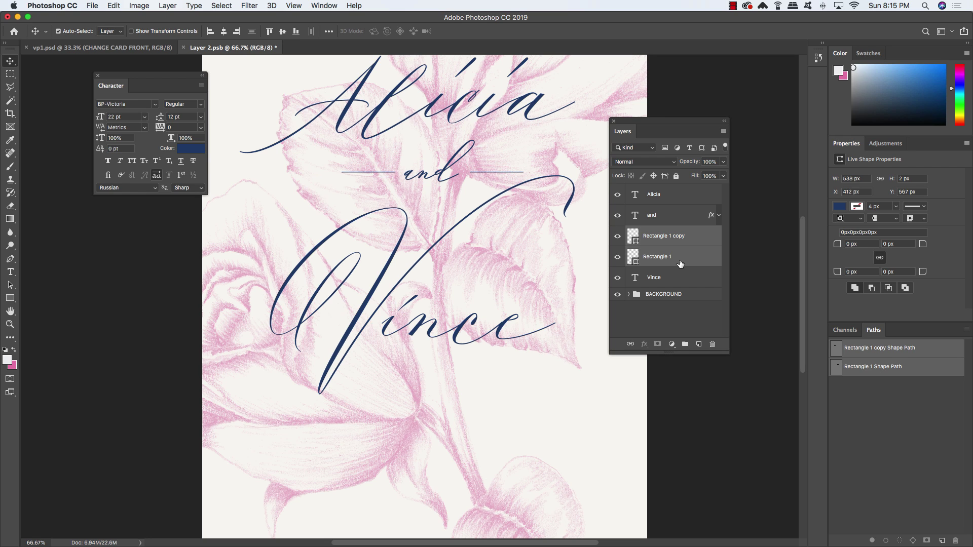
key("super+minus")
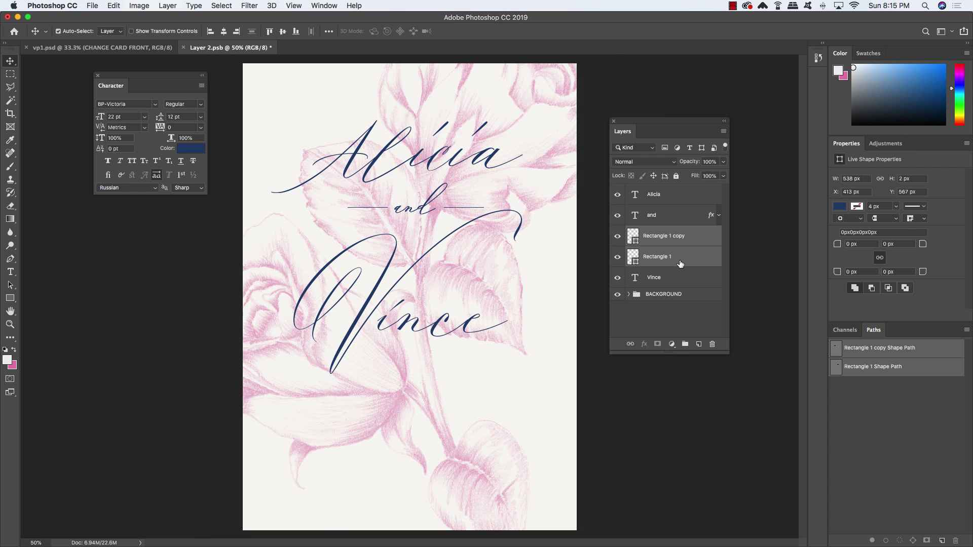
Step: Reposition the upper name at X 0.43 in, Y 0.55 in, just above the word "and"
left_click(682, 195)
key("shift+Down")
key("shift+Right")
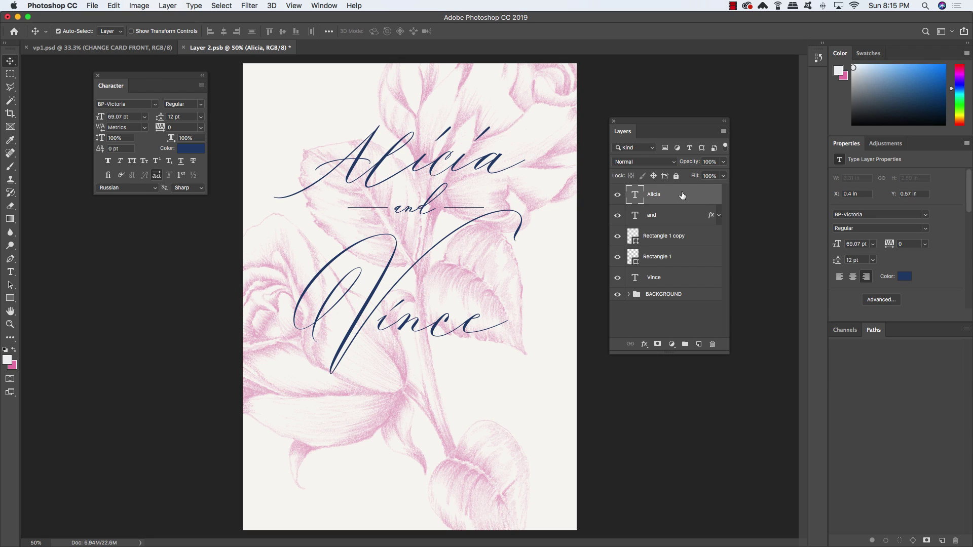
key("shift+Up")
key("shift+Right")
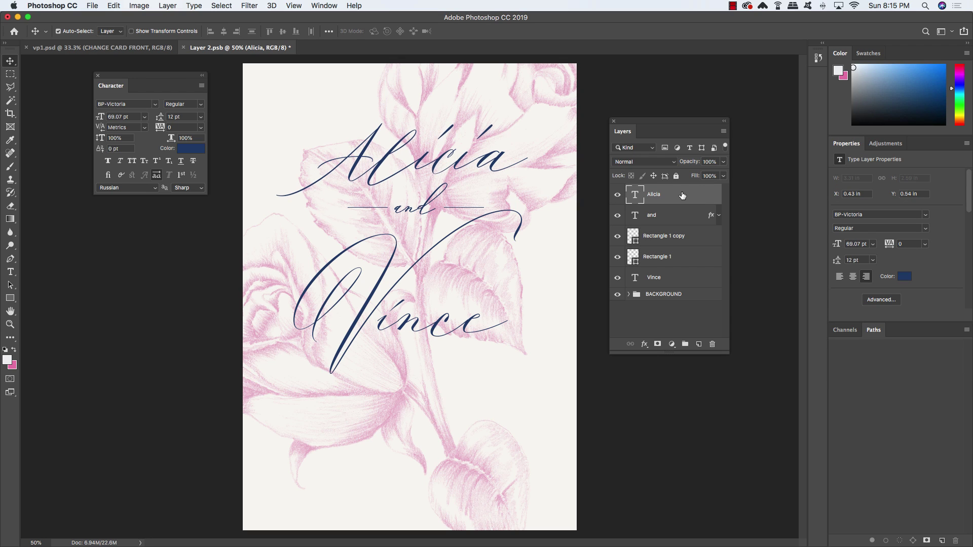
key("Down")
key("Down")
key("Down")
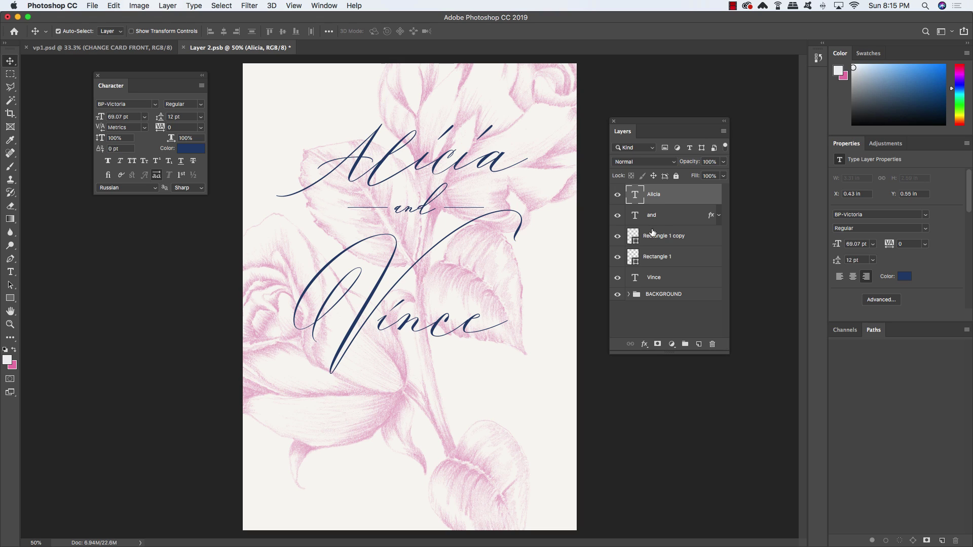
Step: Group both names, the word "and" and the two thin lines into a group named NAMES
left_click(706, 282, "shift")
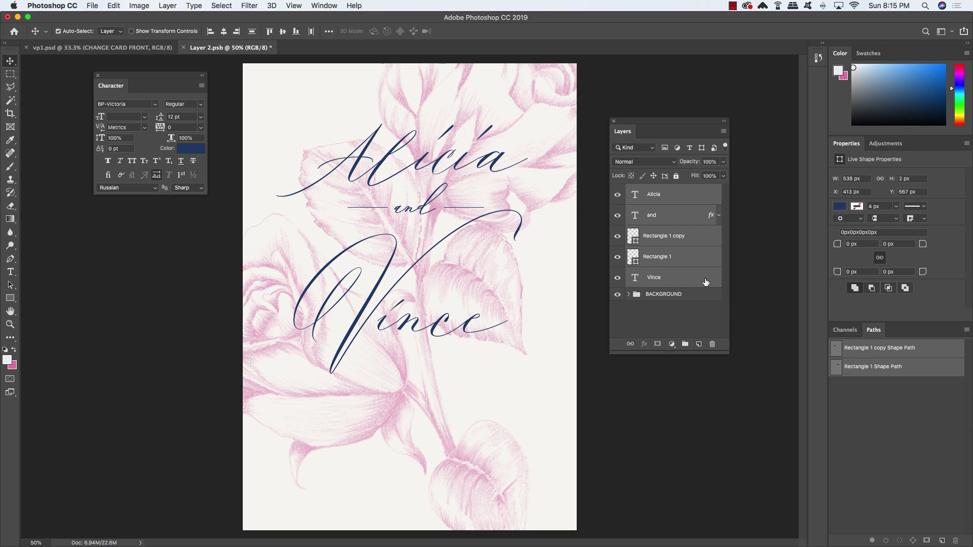
key("super+g")
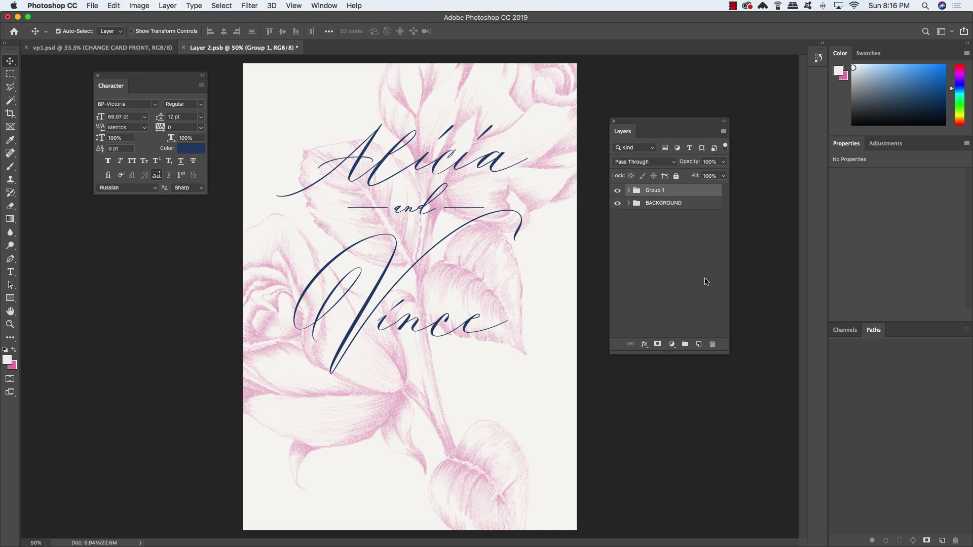
double_click(657, 197)
type("NAMES")
key("Return")
Step: Move the NAMES group up toward the card's upper edge and slightly to the left
key("shift+Up")
key("shift+Up")
key("shift+Up")
key("shift+Up")
key("shift+Up")
key("shift+Up")
key("shift+Up")
key("shift+Up")
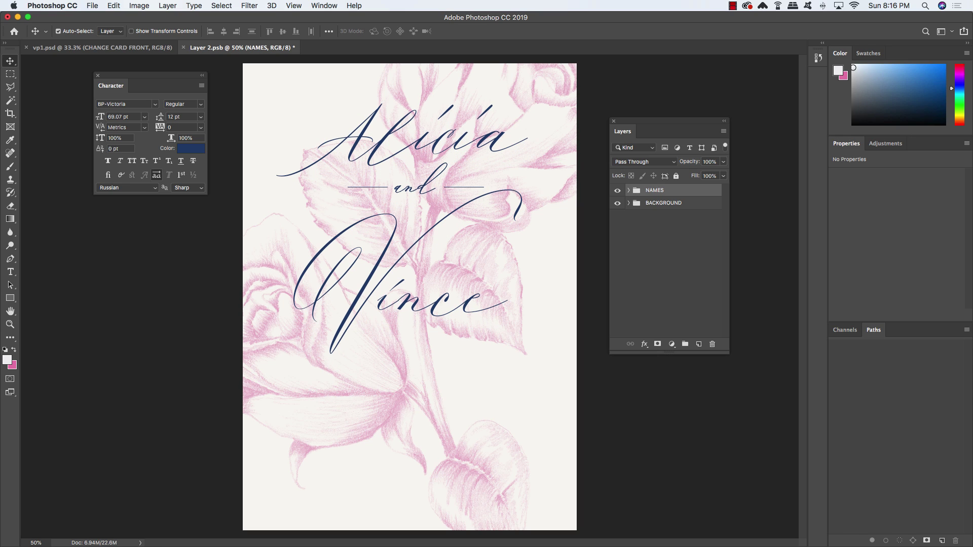
key("shift+Up")
key("shift+Up")
key("shift+Up")
key("shift+Up")
key("shift+Left")
key("shift+Left")
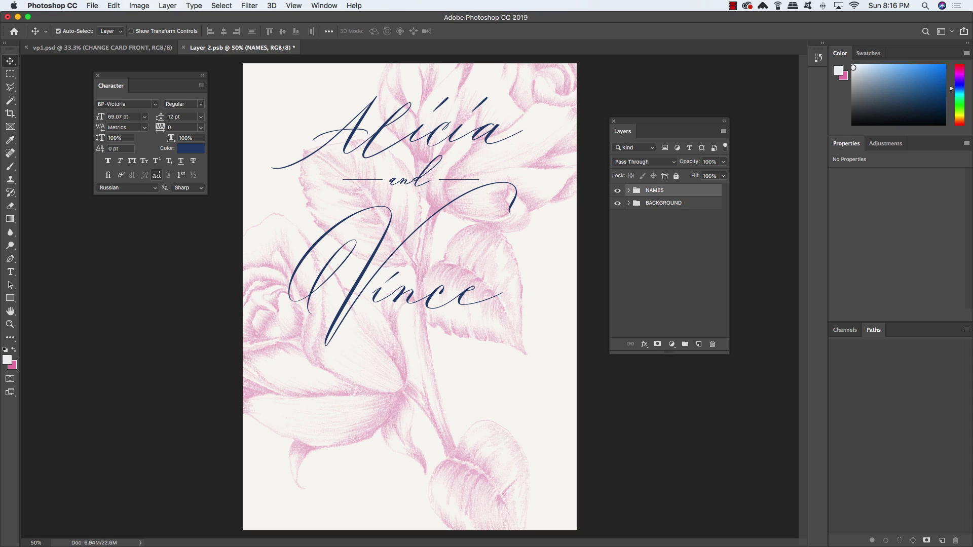
key("shift+Up")
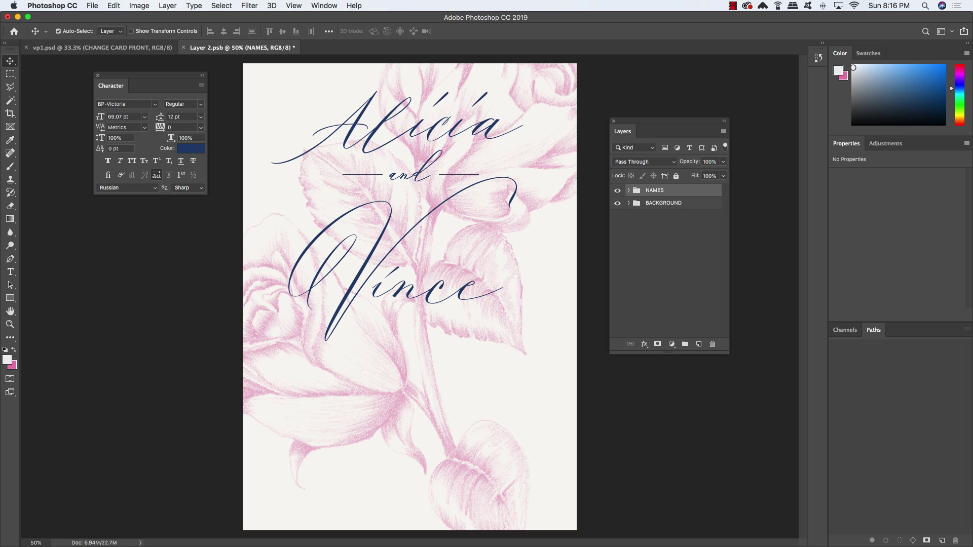
Step: Add an empty layer above the NAMES group
left_click(699, 345)
key("t")
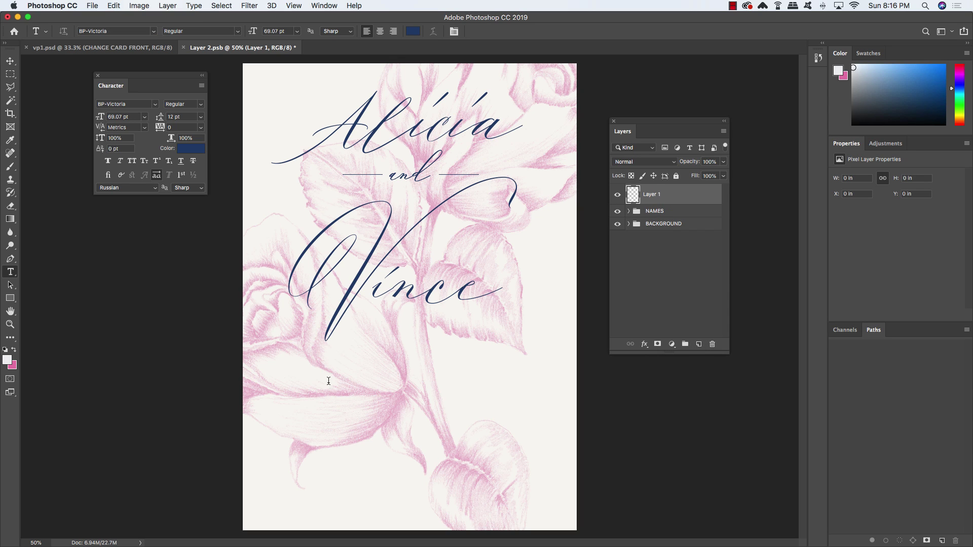
left_click(322, 375)
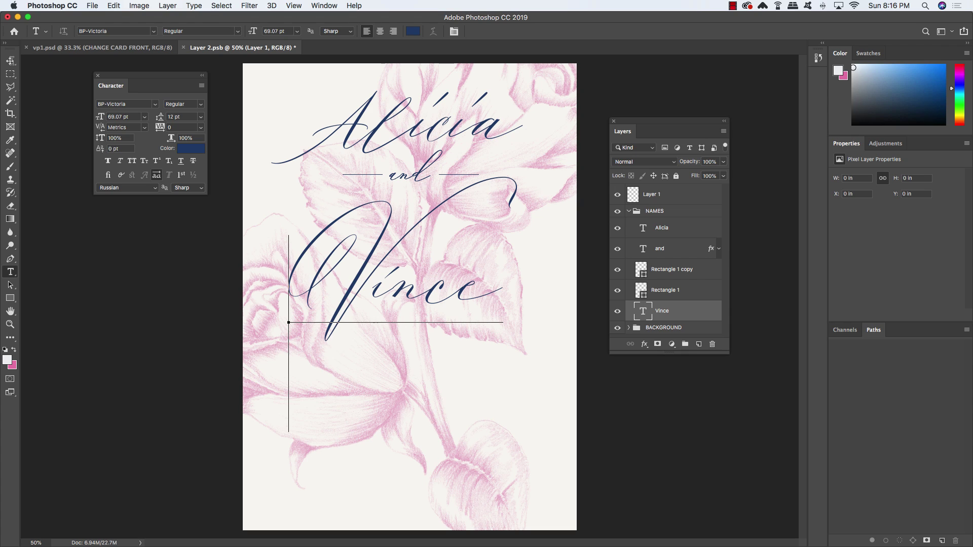
key("Escape")
key("v")
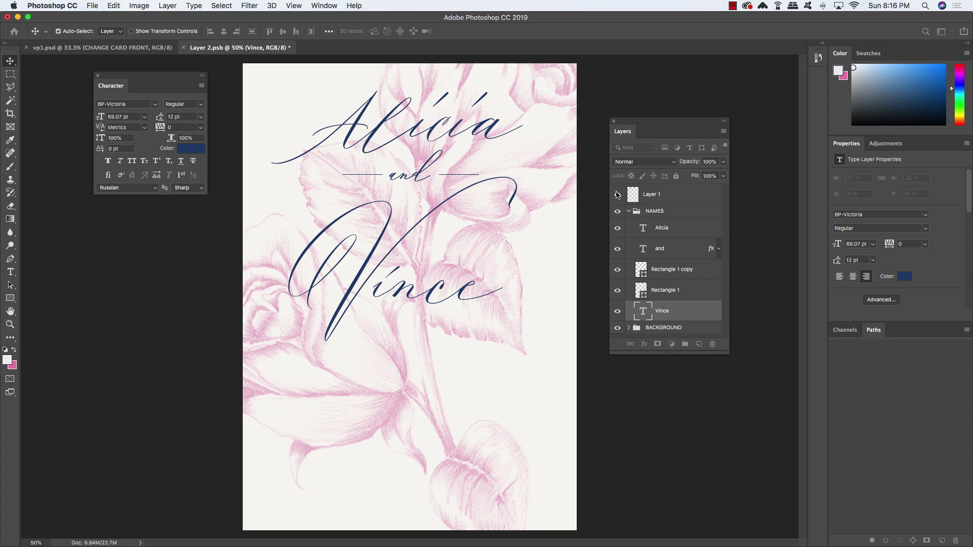
left_click(665, 212)
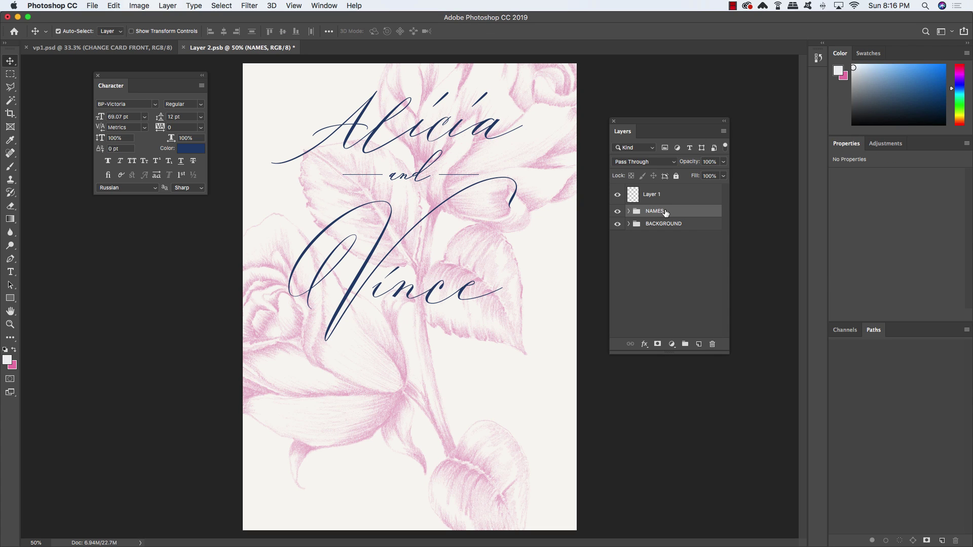
Step: Start a text line on the empty layer near the card's lower edge in Acumin Variable Concept Condensed
left_click(664, 197)
key("t")
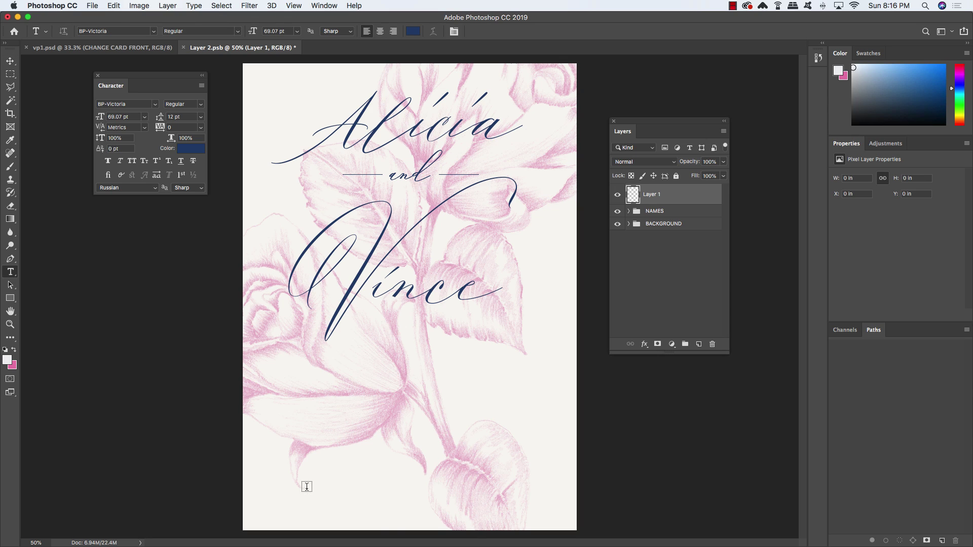
left_click(307, 487)
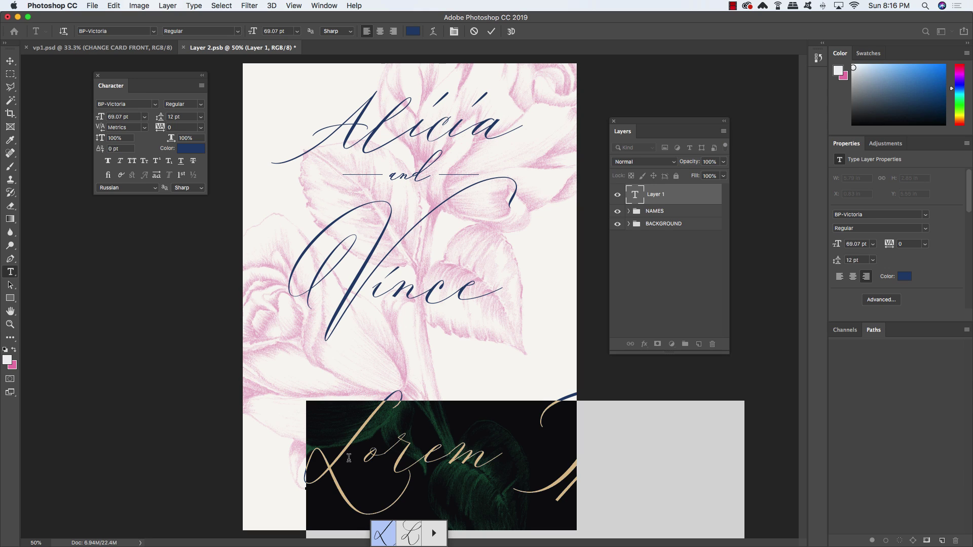
left_click(135, 106)
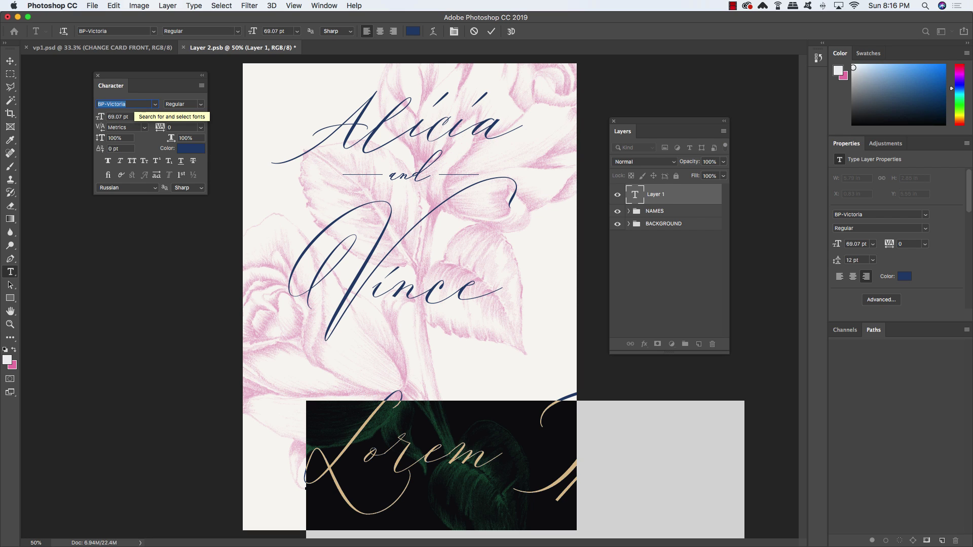
type("acumin")
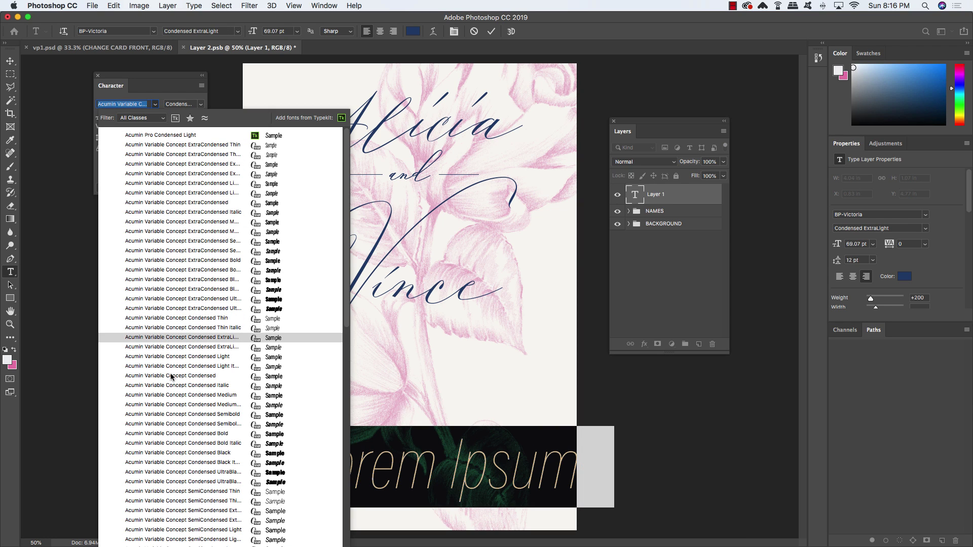
left_click(191, 377)
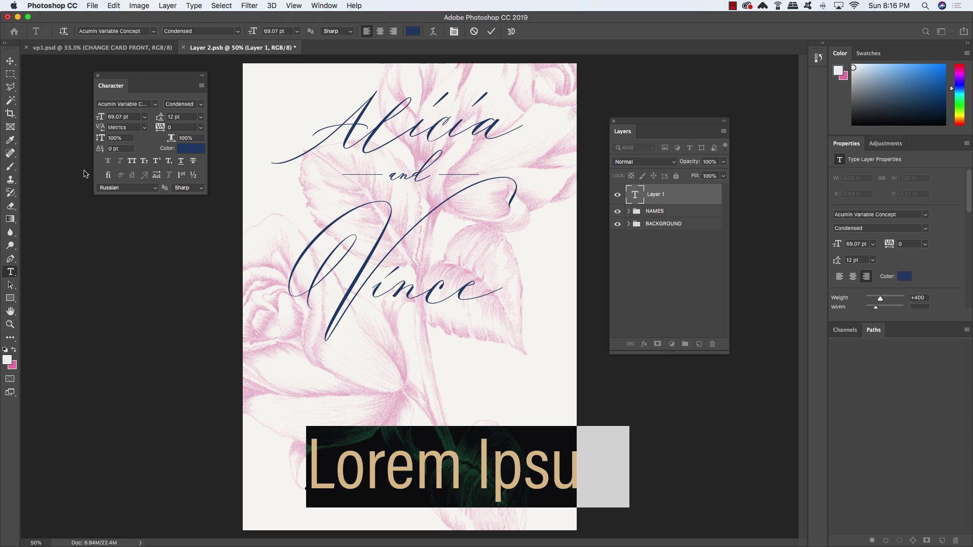
Step: Format the new text at 9 pt with tracking 200 and all caps
left_click(118, 116)
type("9")
key("Return")
left_click(201, 127)
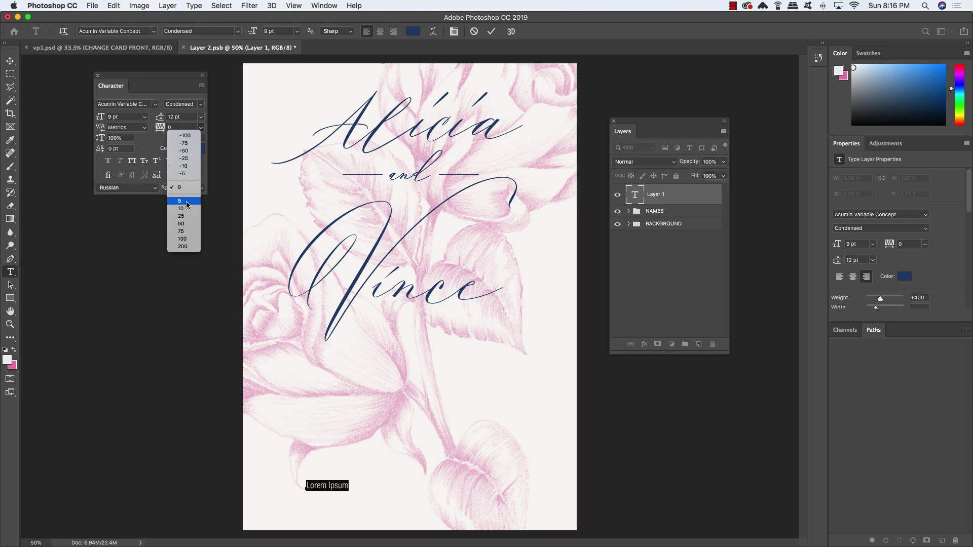
left_click(183, 247)
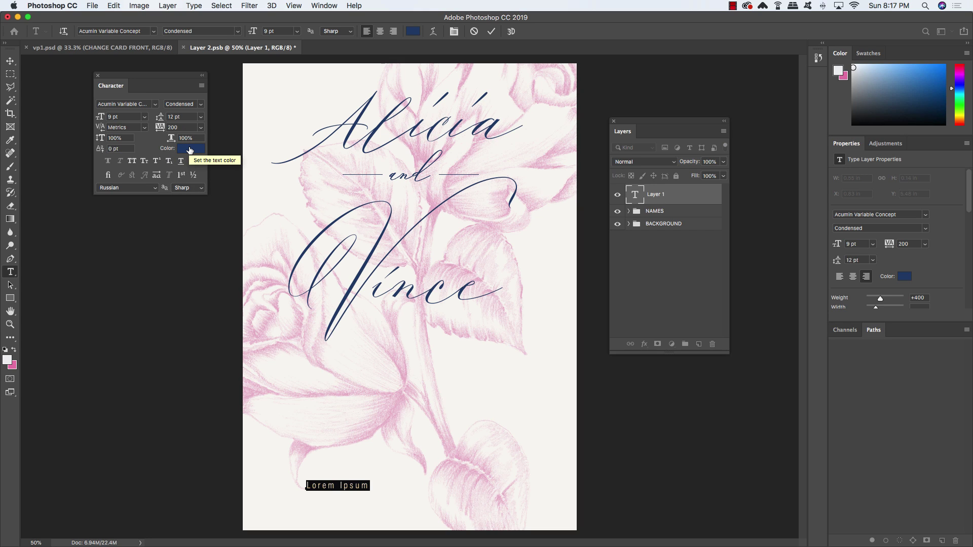
left_click(132, 162)
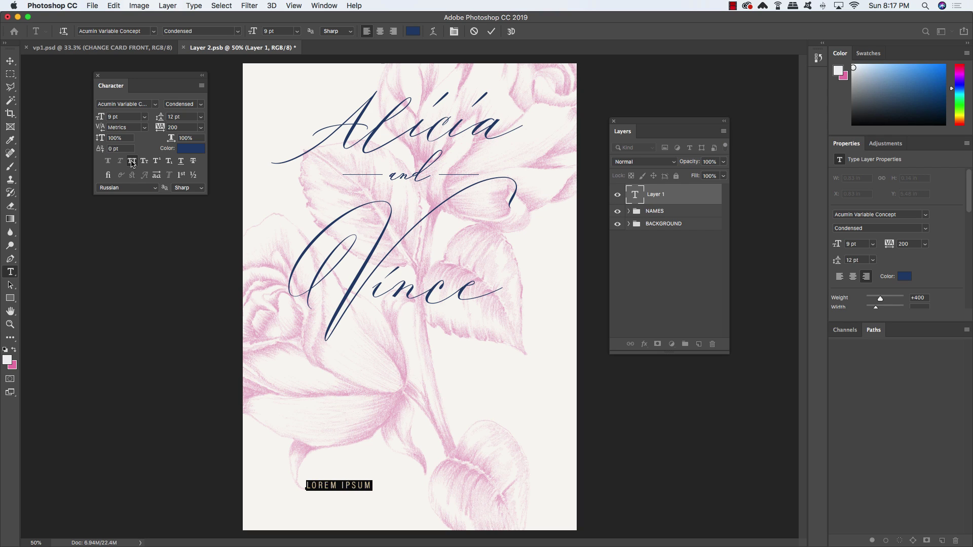
Step: Enter "REQUEST YOUR PRESENCE" and "AT THEIR WEDDING" on two lines and centre-align the text
type("REQUE")
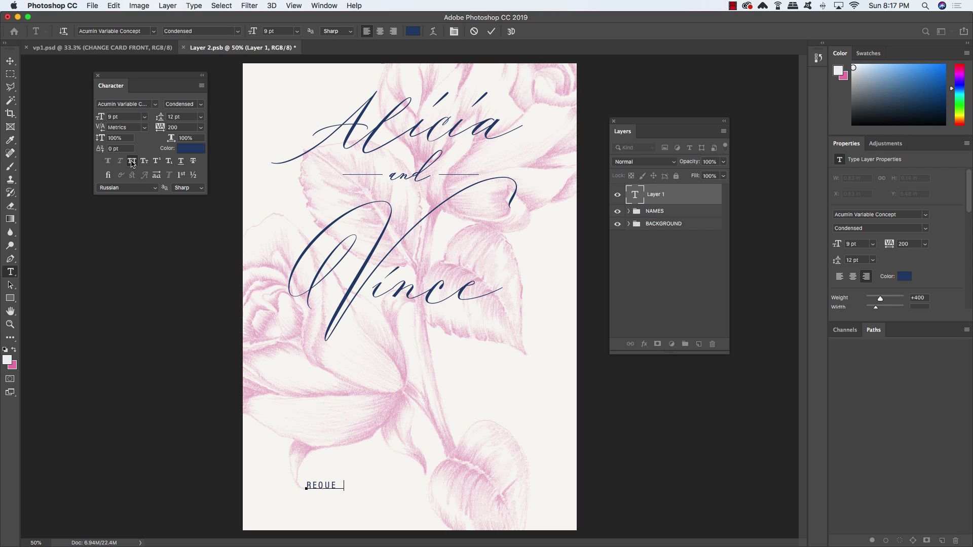
type("ST Y OUR PRESENCE")
key("Return")
type("AT THEIR ")
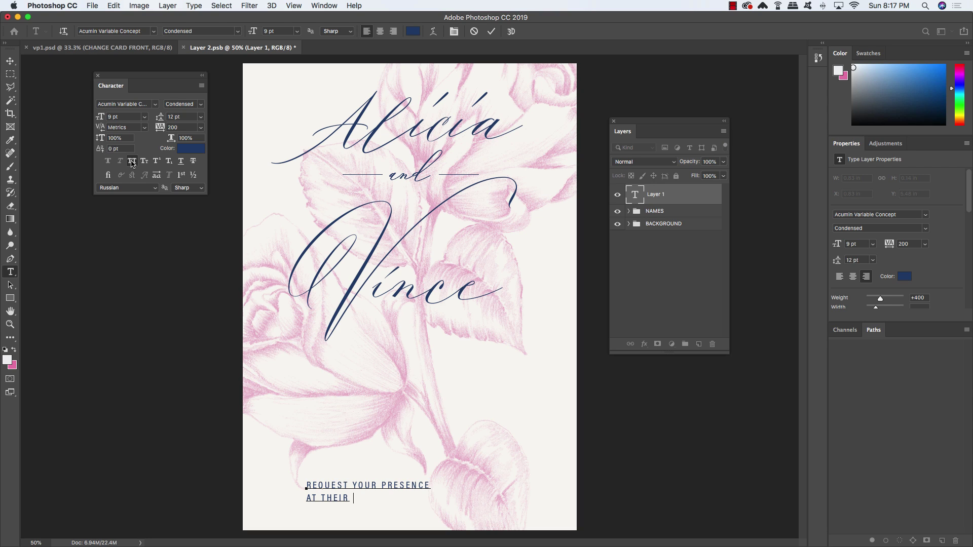
type("WEDDING")
key("super+a")
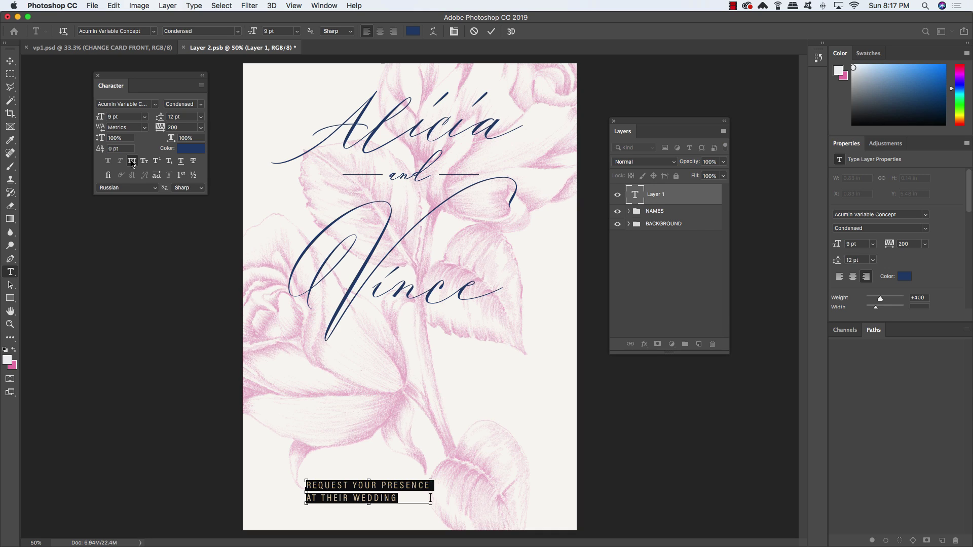
key("super+shift+c")
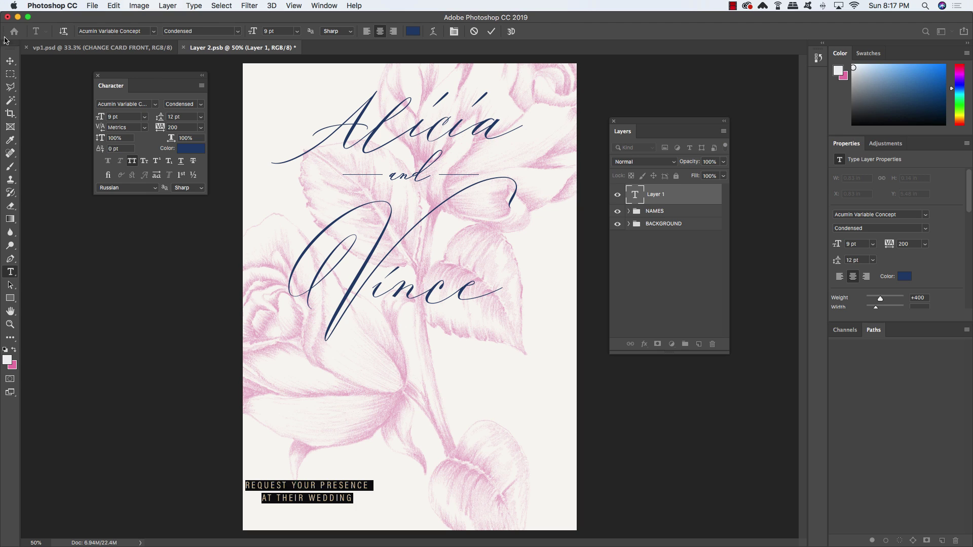
Step: Move the invitation text below the lower name to X 1.42 in, Y 3.54 in
left_click(11, 62)
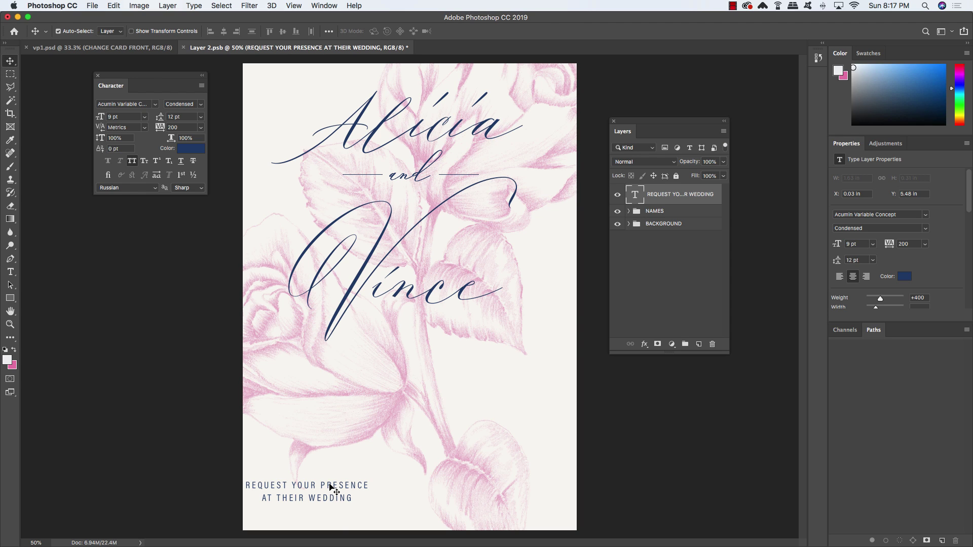
left_click_drag(331, 488, 437, 344)
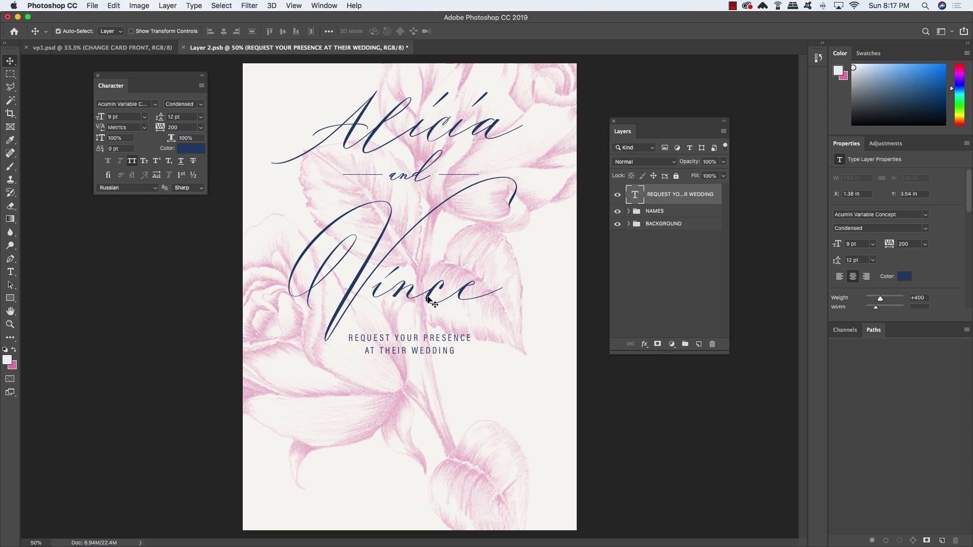
key("shift+Right")
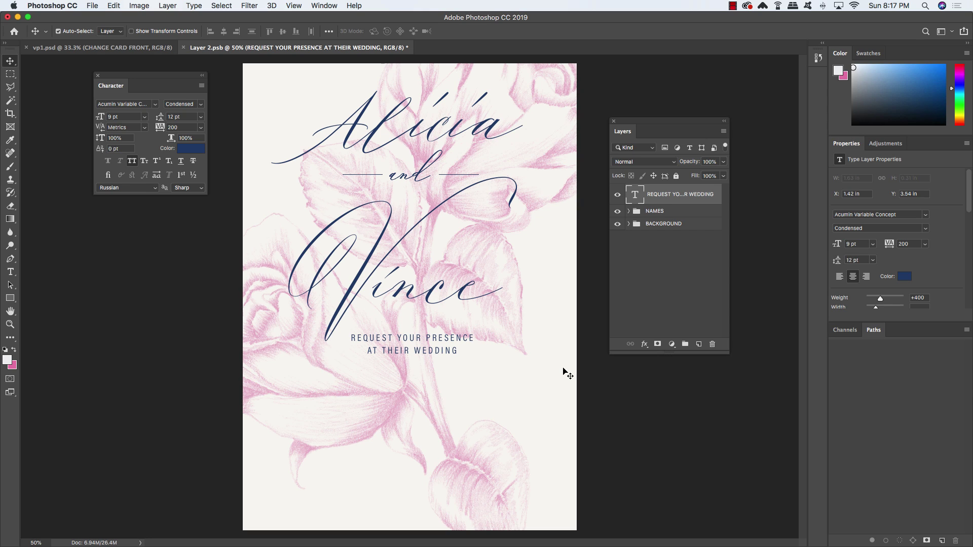
Step: Duplicate the invitation text and move the copy straight down to Y 5.34 in, near the card's lower edge
key("super+j")
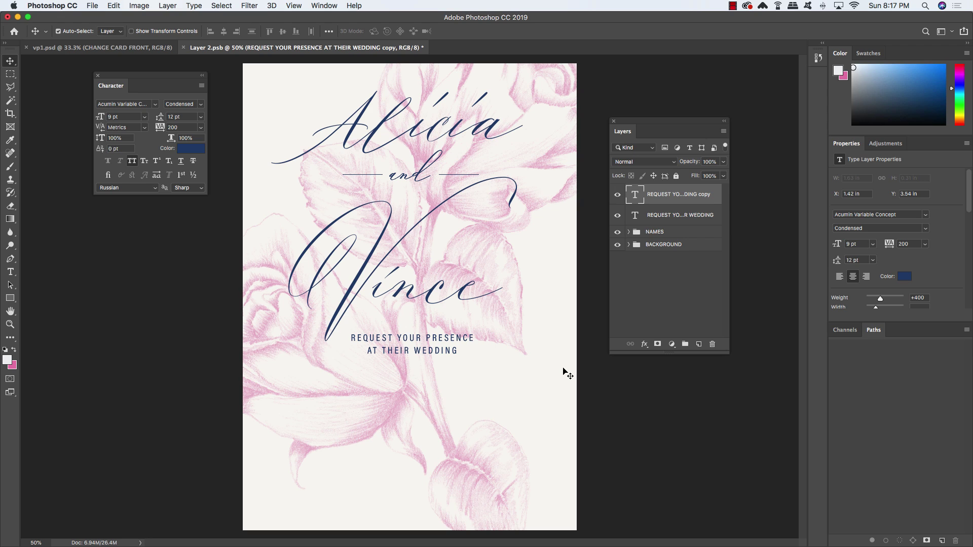
key("shift+Down")
key("shift+Down")
key("shift+Down")
key("shift+Down")
key("shift+Down")
key("shift+Down")
key("shift+Down")
key("shift+Down")
key("shift+Down")
key("shift+Down")
key("shift+Down")
key("shift+Down")
key("shift+Down")
key("shift+Down")
key("shift+Down")
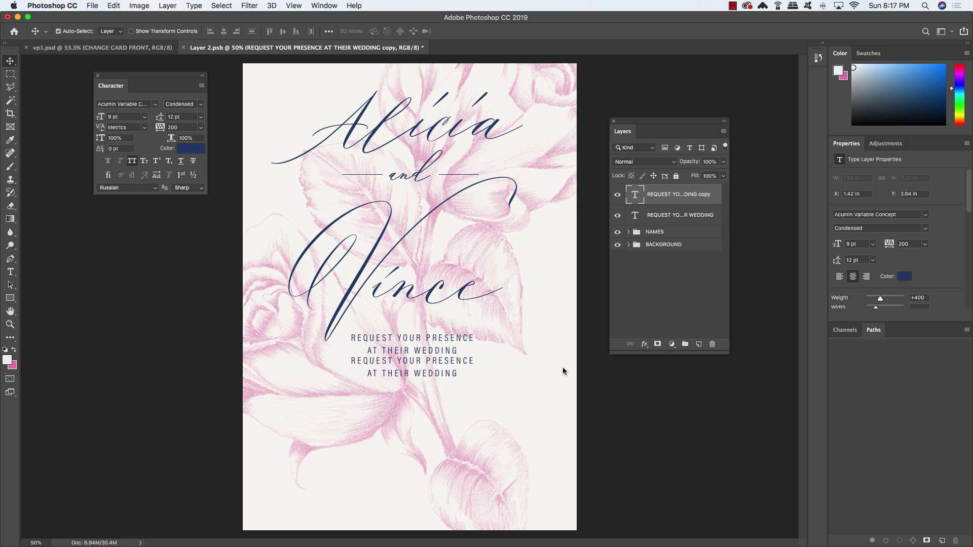
key("shift+Down")
key("shift+Down")
key("shift+Down")
key("shift+Down")
key("shift+Down")
key("shift+Down")
key("shift+Down")
key("shift+Down")
key("shift+Down")
key("shift+Down")
key("shift+Down")
key("shift+Down")
key("shift+Down")
key("shift+Down")
key("shift+Down")
key("shift+Down")
key("shift+Down")
key("shift+Down")
key("shift+Down")
key("shift+Down")
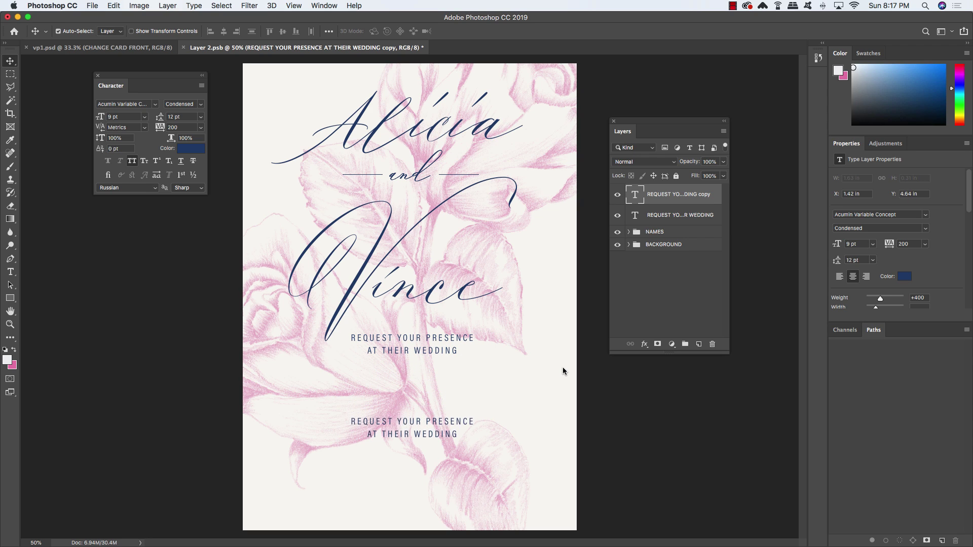
key("shift+Down")
key("shift+Down")
key("shift+Down")
key("shift+Down")
key("shift+Down")
key("shift+Down")
key("shift+Down")
key("shift+Down")
key("shift+Down")
key("shift+Down")
key("shift+Down")
key("shift+Down")
key("shift+Down")
key("shift+Down")
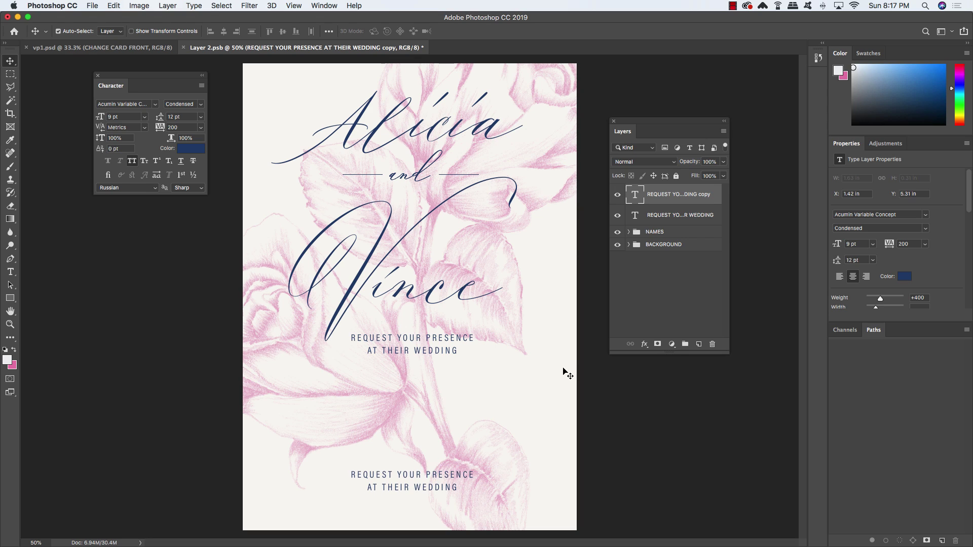
Step: Replace the copied text with "OCEAN VIEW HOTEL" and "SAN DIEGO • CALIFORNIA" on two lines
key("t")
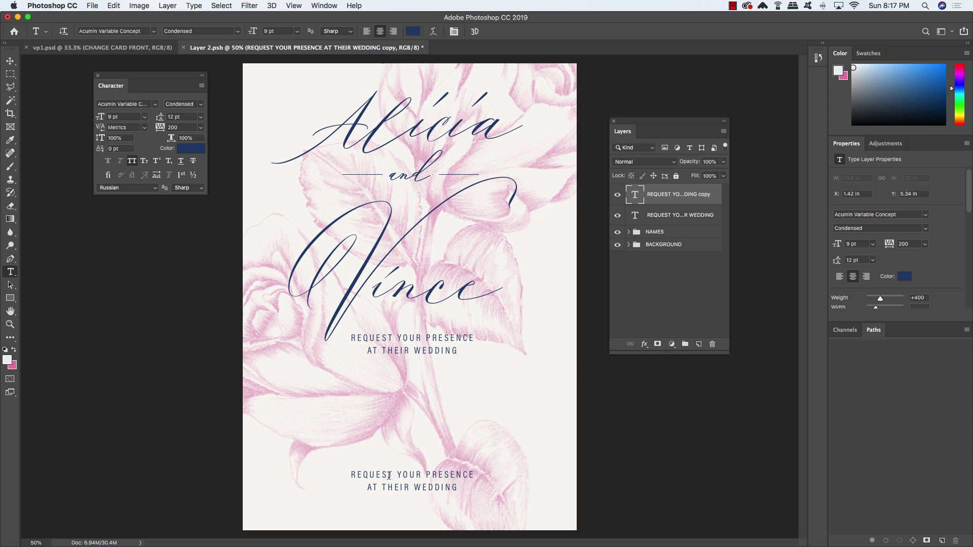
left_click(389, 476)
double_click(389, 475)
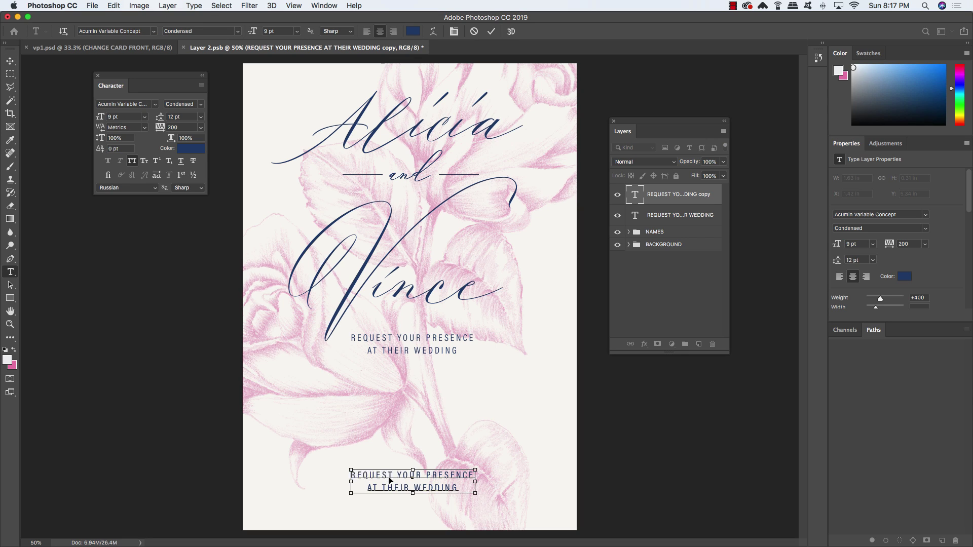
key("super+a")
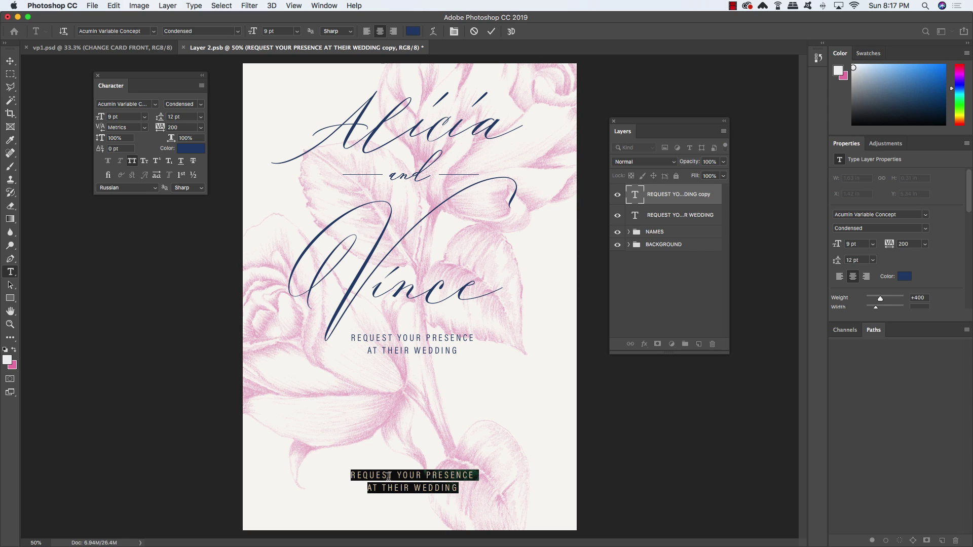
type("OCE")
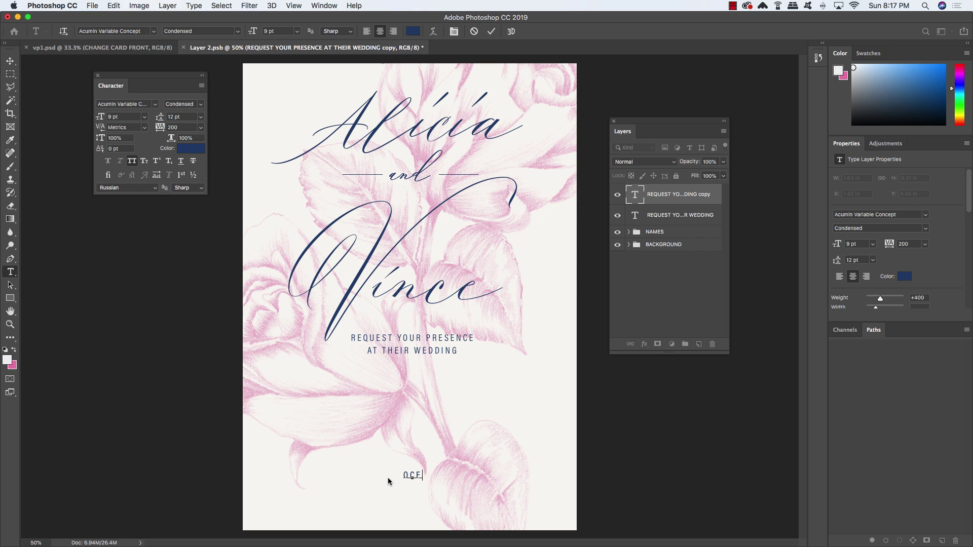
type("AN VIEW HOTEL")
key("Return")
type("SAN DIEGO • CAL")
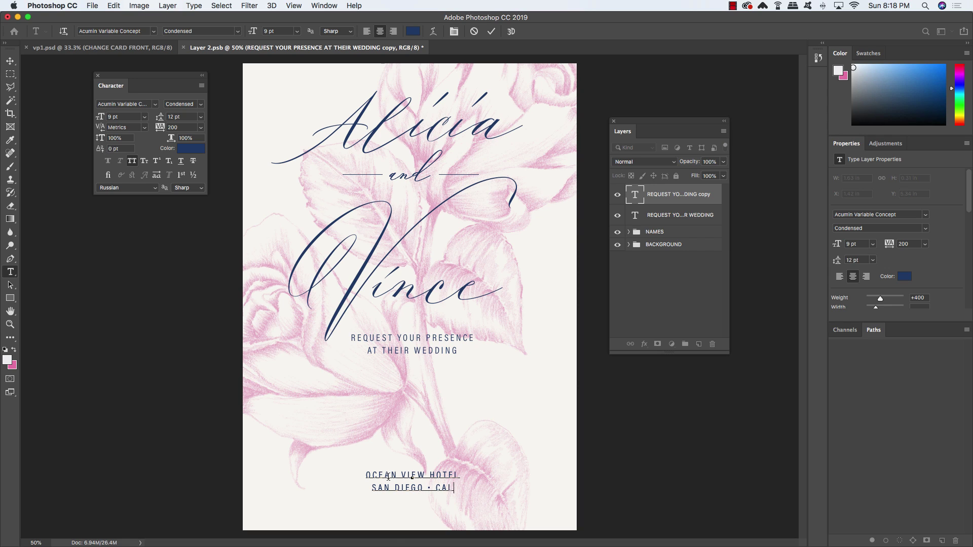
type("IFORNIA")
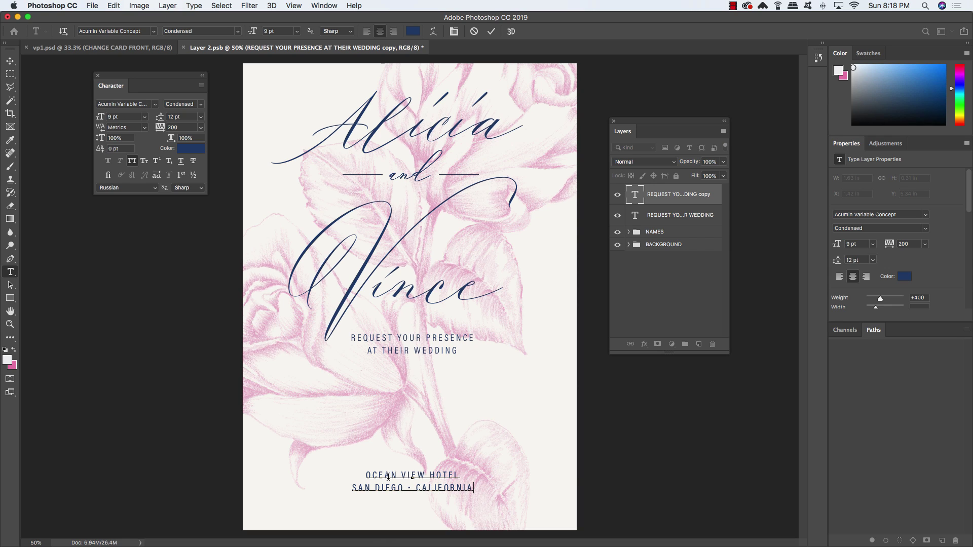
left_click(11, 61)
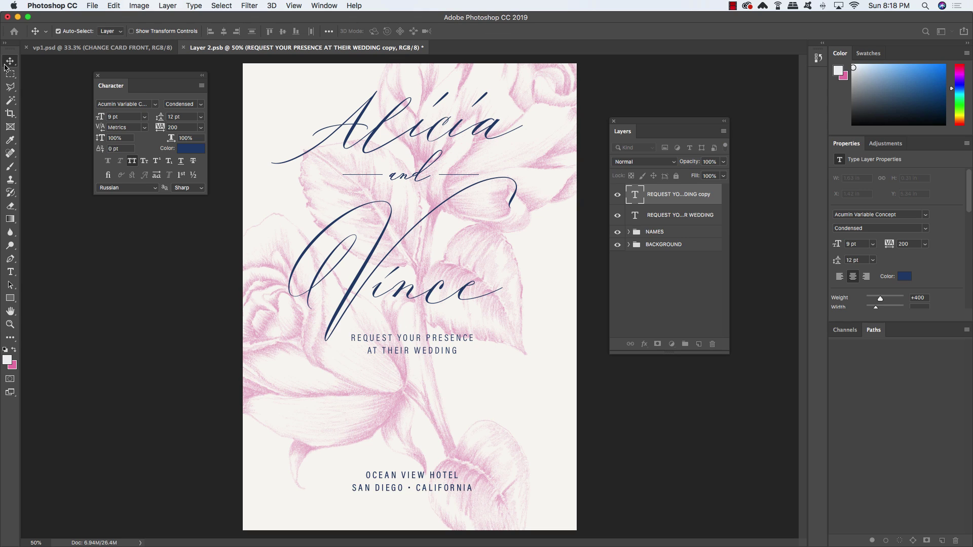
Step: Add the text "SUNDAY" on a new layer near the card's left edge, above the venue text
left_click(415, 492)
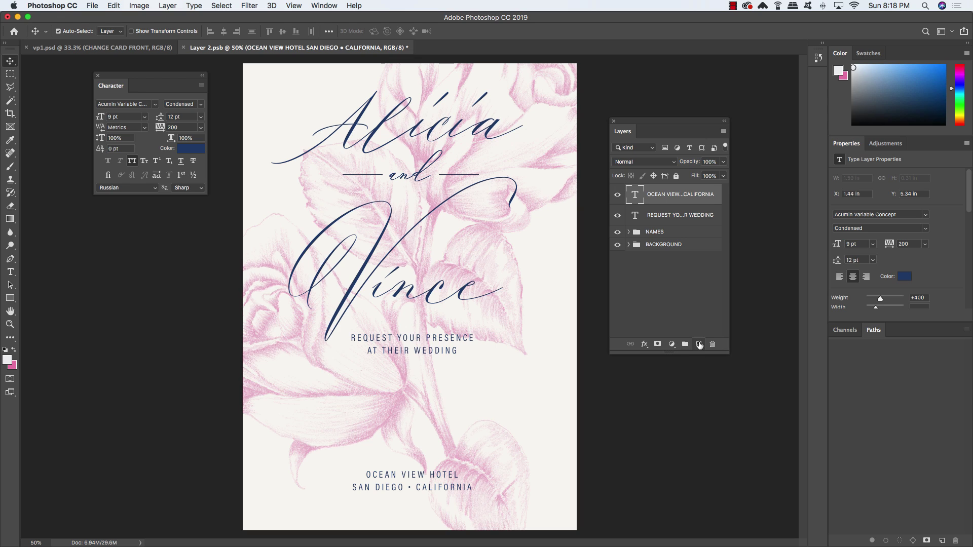
left_click(700, 344)
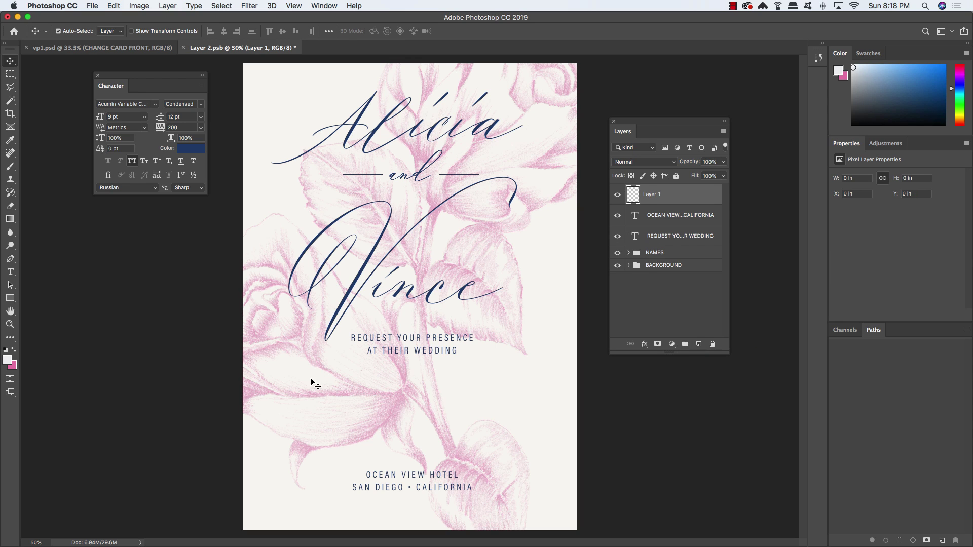
key("t")
left_click(276, 412)
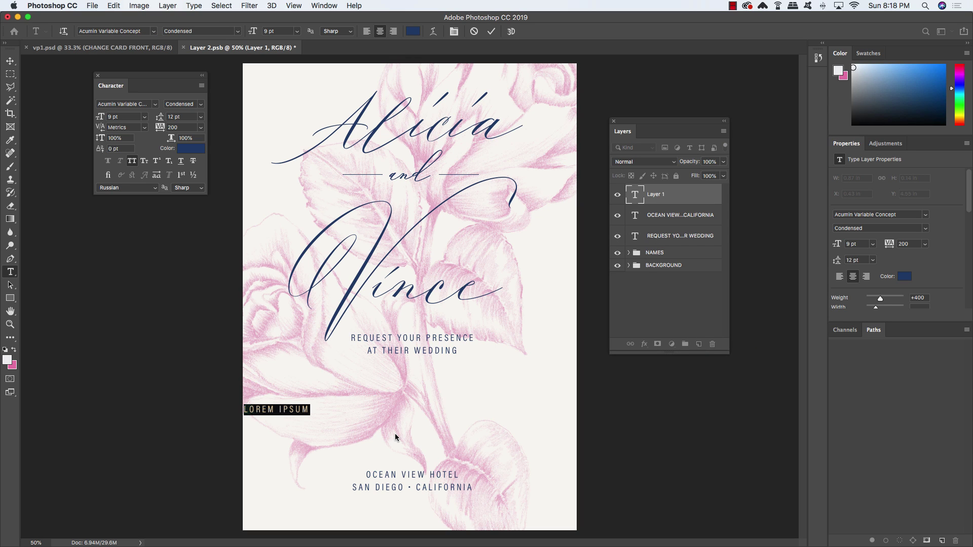
type("SUNDAY")
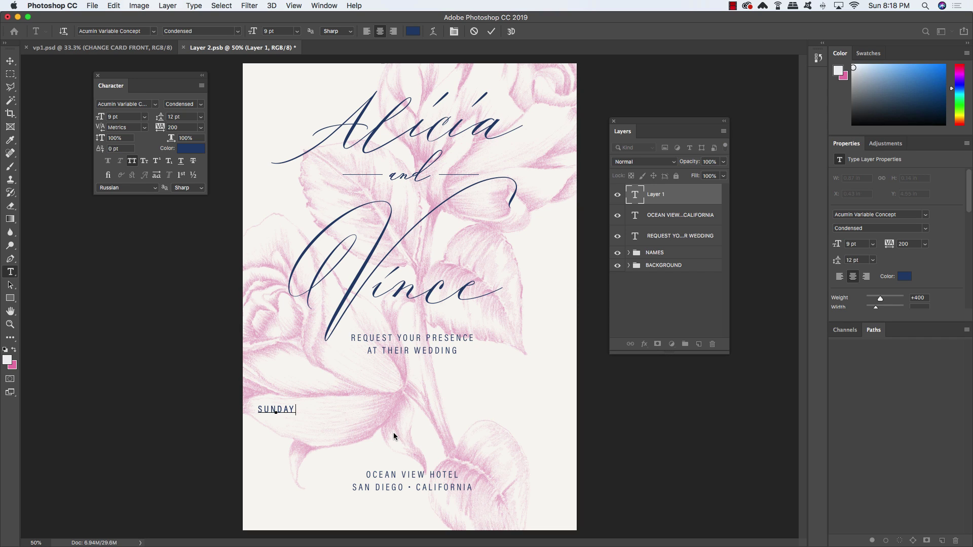
Step: Turn off All Caps for the weekday text and set its font to BP-Victoria Regular
left_click_drag(290, 410, 215, 404)
key("super+a")
left_click(132, 160)
left_click_drag(146, 78, 147, 326)
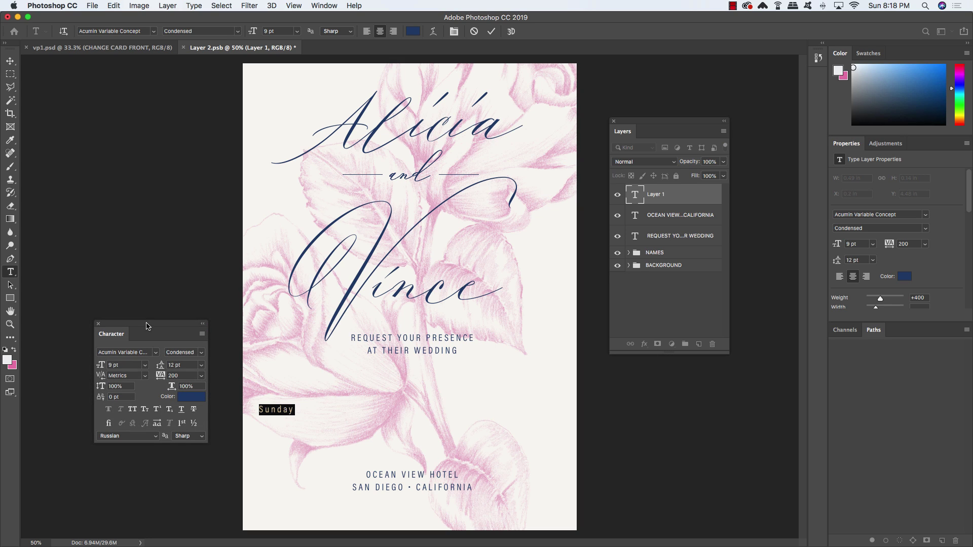
left_click(148, 353)
type("bp v")
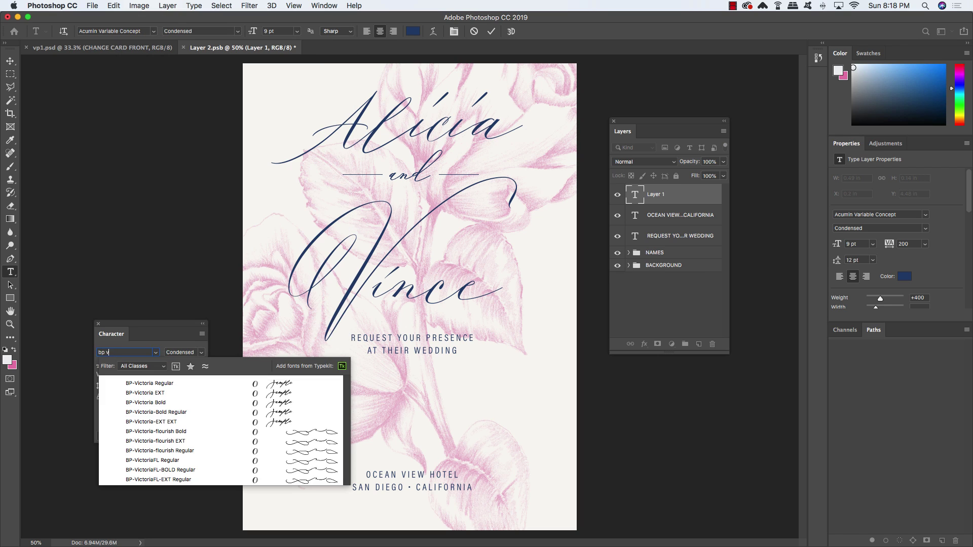
type("ictoria")
left_click(157, 383)
left_click_drag(156, 325, 162, 274)
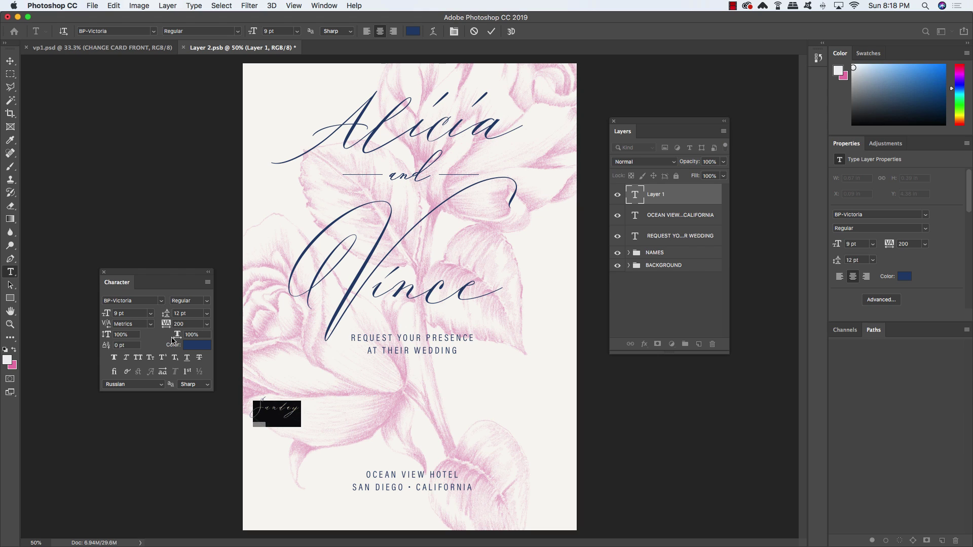
Step: Set the weekday text to 17.15 pt with tracking 0 and move it below the invitation text to X 0.93 in, Y 4.05 in
left_click(122, 314)
type("17.15")
key("Return")
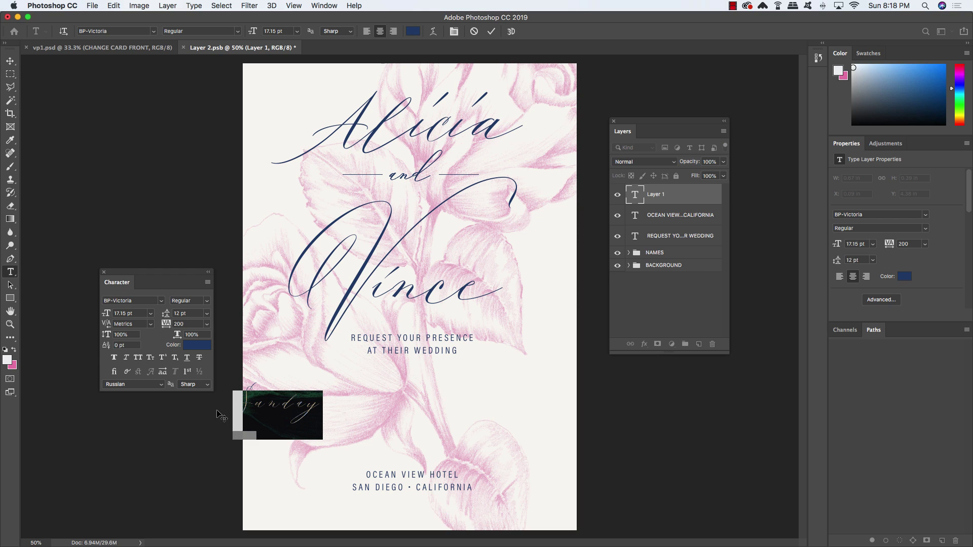
left_click(207, 324)
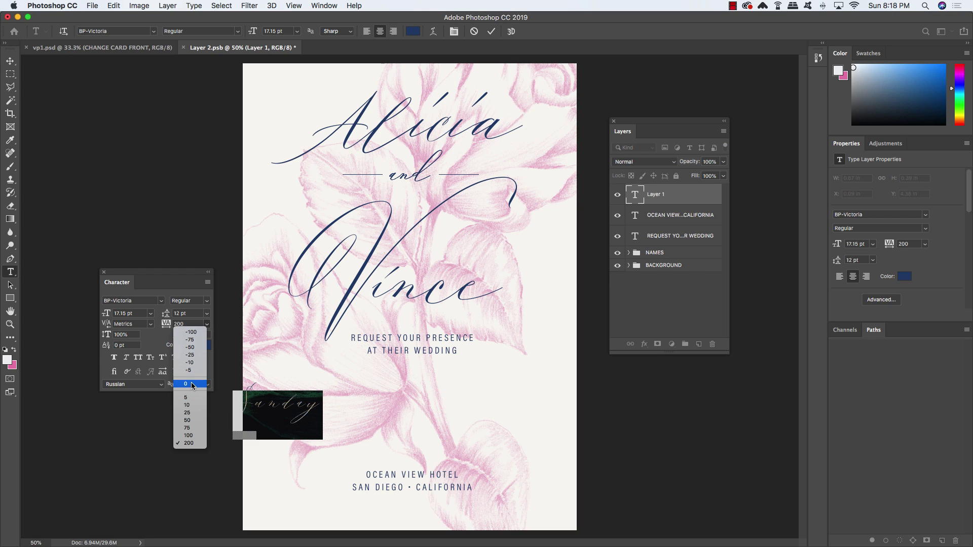
left_click(19, 87)
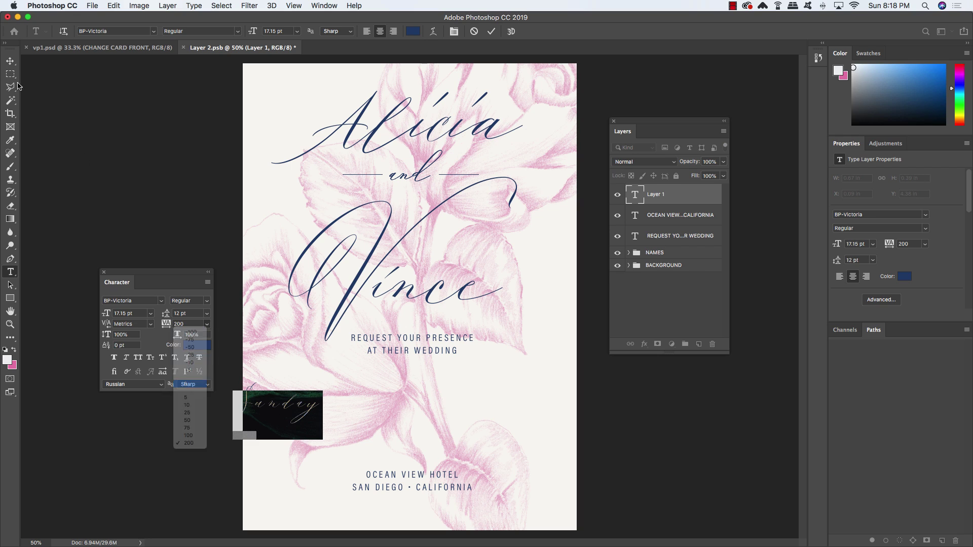
left_click(10, 61)
left_click_drag(296, 406, 369, 393)
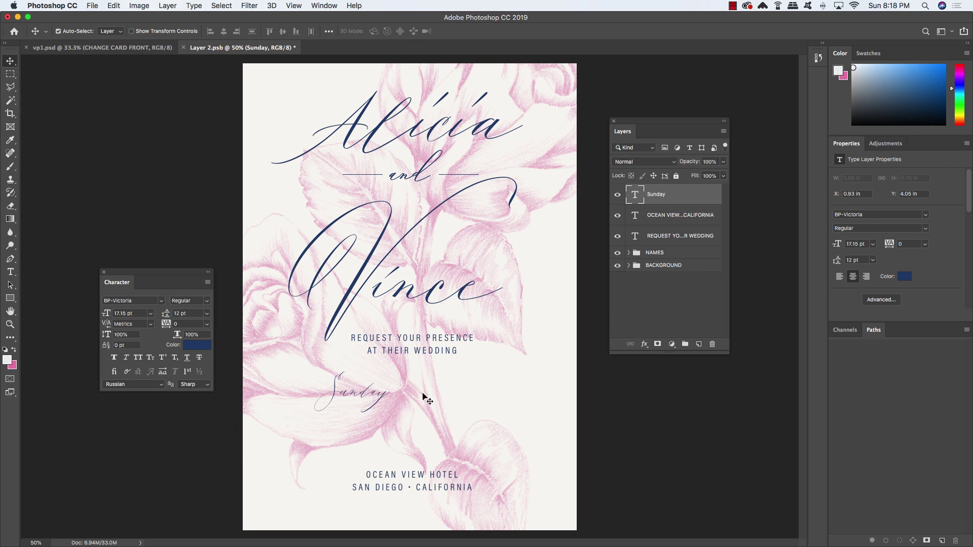
Step: Add a 1 px outside stroke in navy #224171 to the "Sunday" text layer and collapse its effects list
double_click(714, 199)
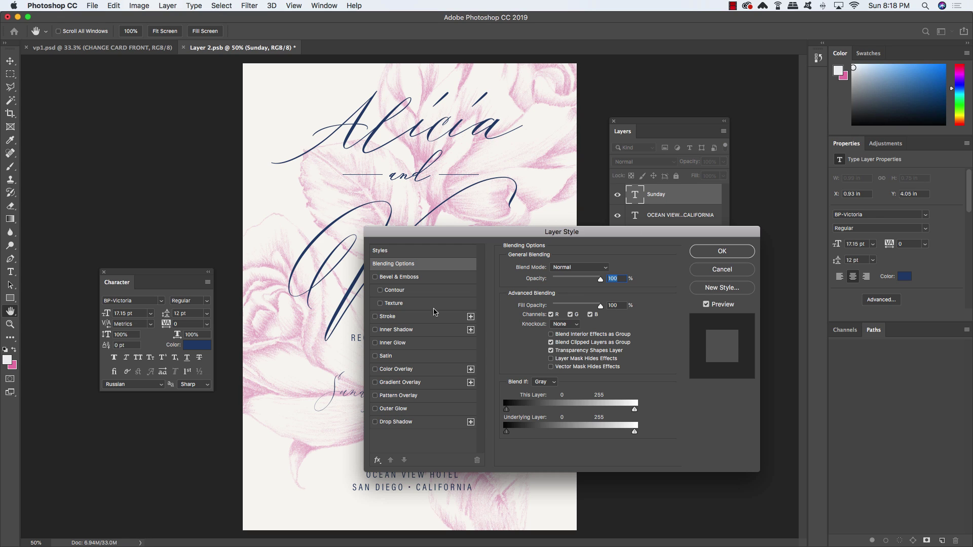
left_click(389, 318)
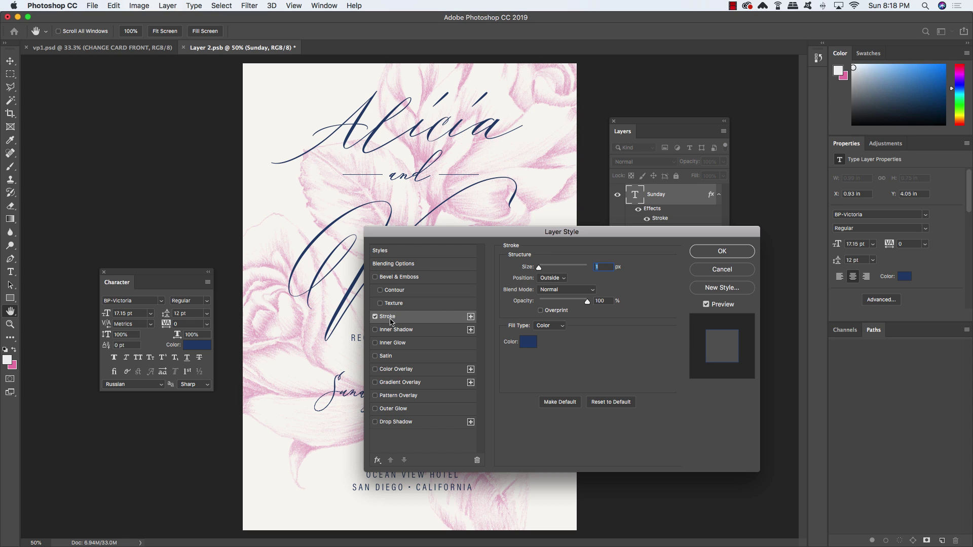
left_click(528, 342)
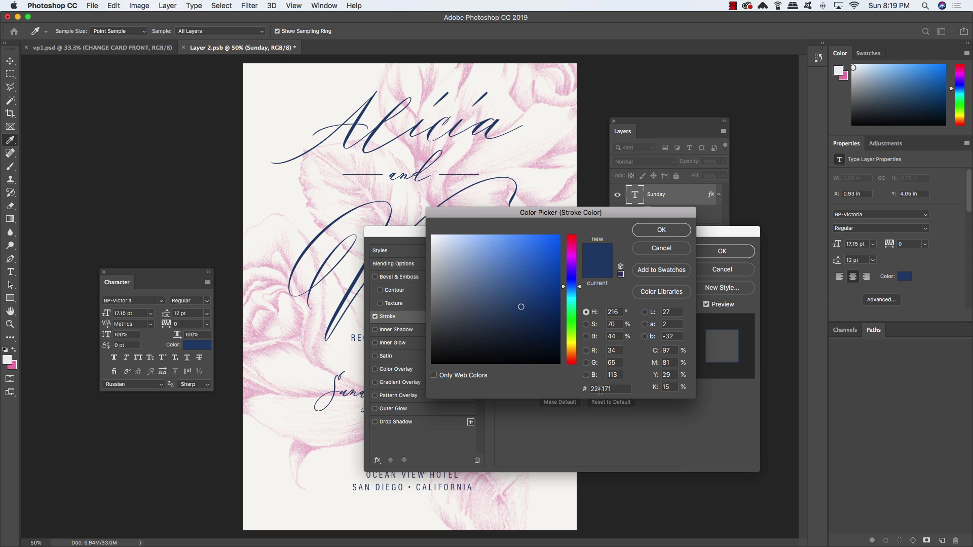
left_click(660, 233)
left_click(697, 250)
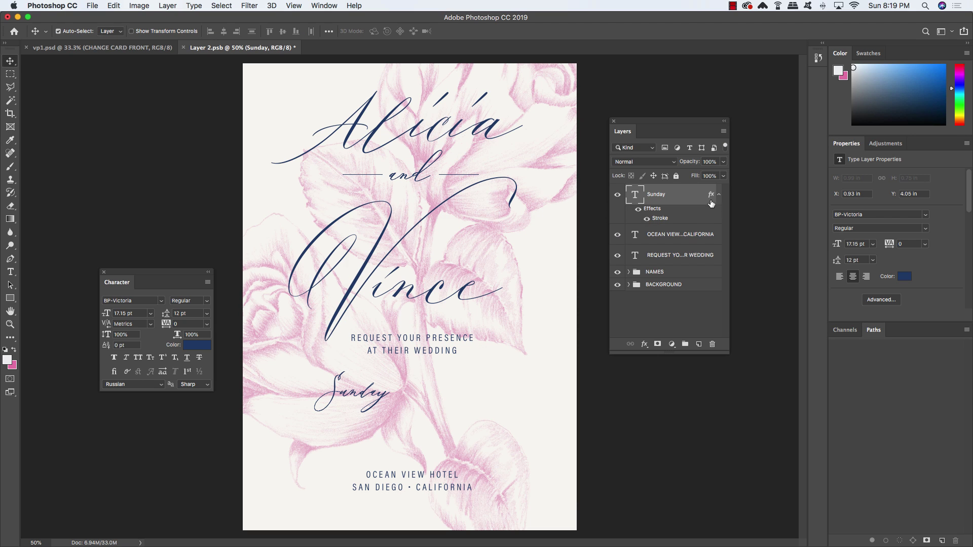
left_click(718, 195)
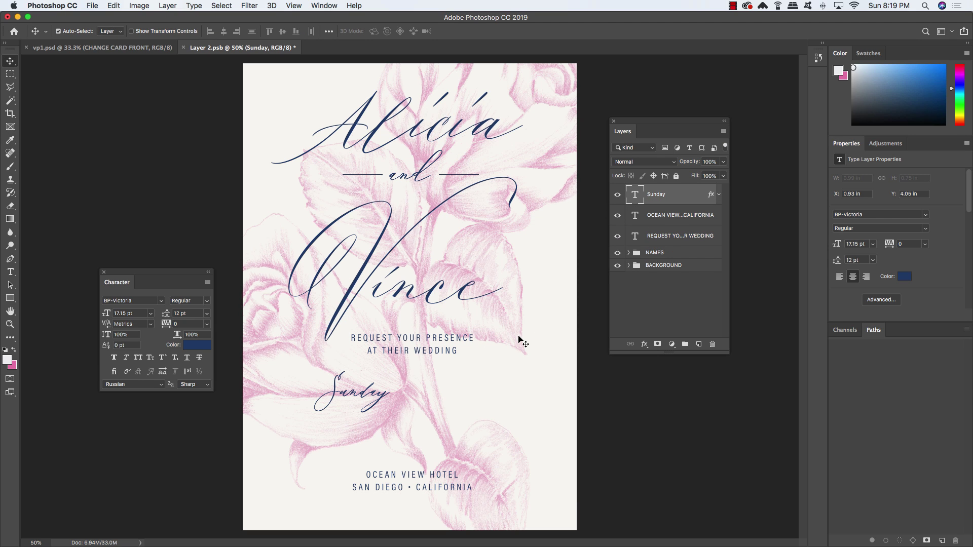
Step: Nudge the "Sunday" text slightly left and down to X 0.87 in, Y 4.08 in
key("super+equal")
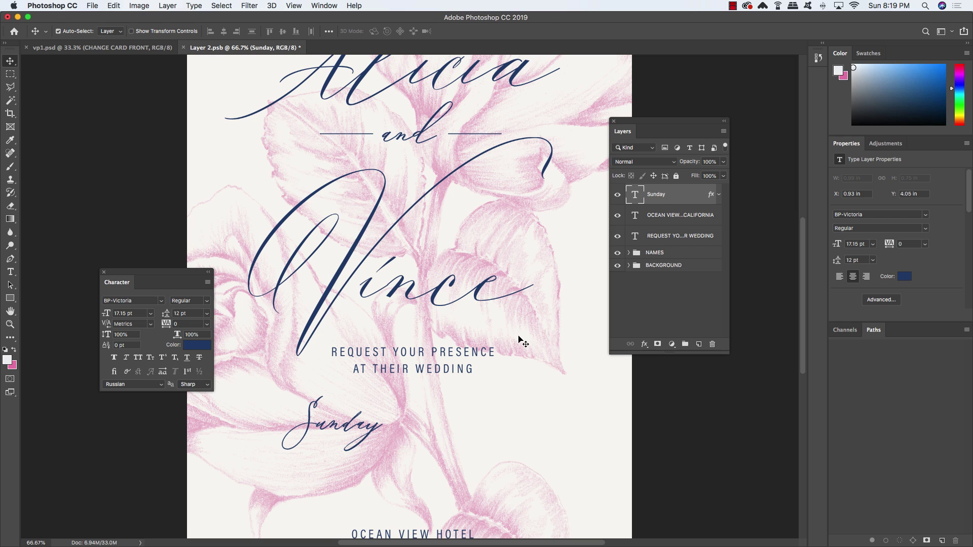
left_click_drag(401, 405, 444, 338)
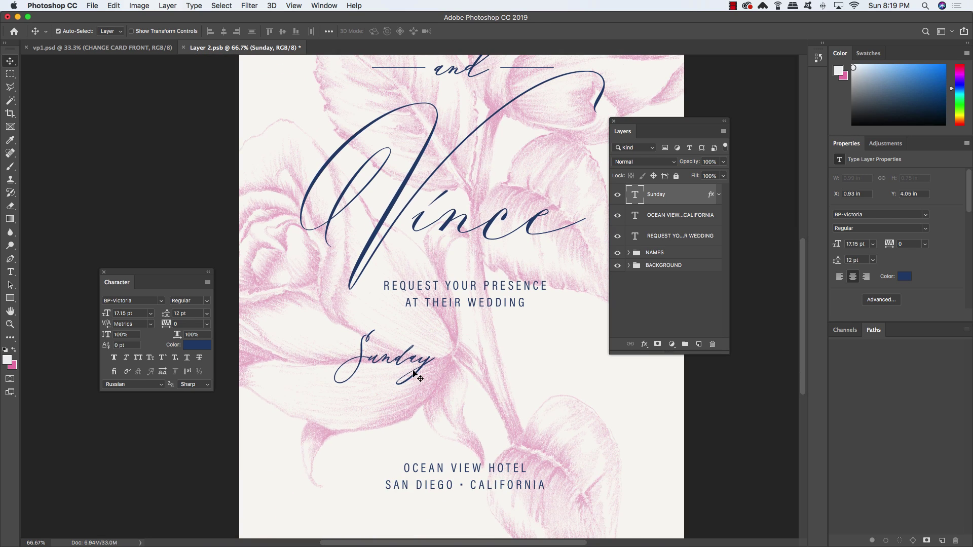
key("shift+Left")
key("shift+Down")
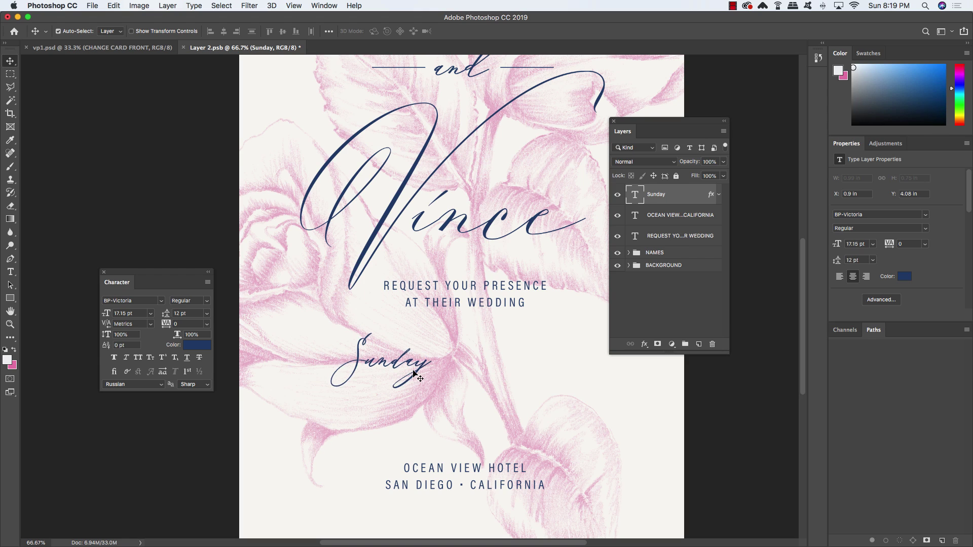
key("shift+Left")
key("super")
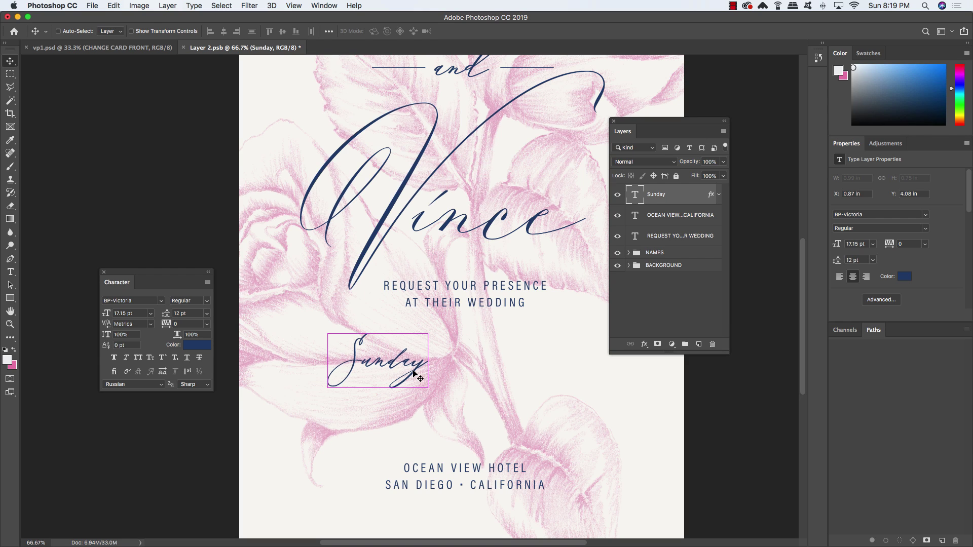
Step: Duplicate the "Sunday" text and move the copy straight right to X 2.43 in
key("super+j")
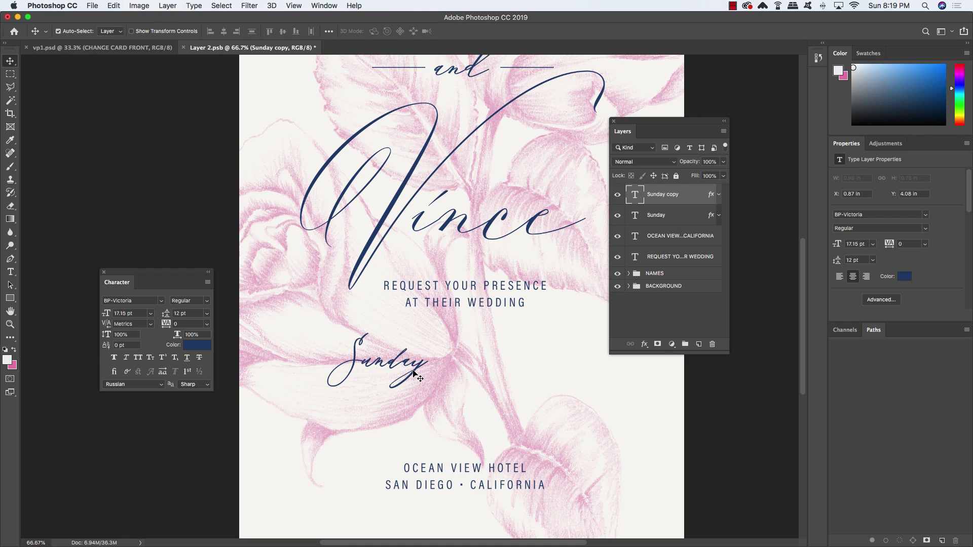
key("shift+Right")
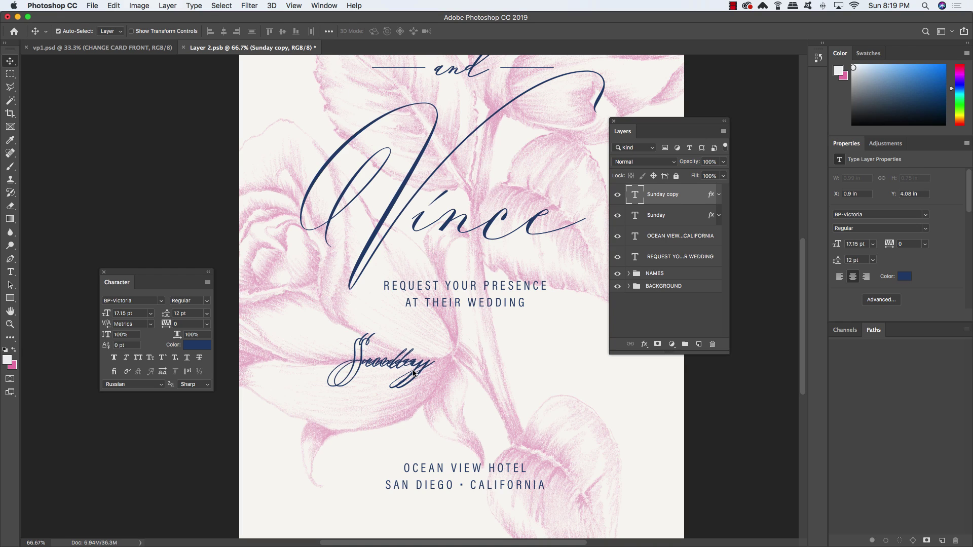
key("shift+Right")
key("shift+Right")
key("shift+Right")
key("shift+Right")
key("shift+Right")
key("shift+Right")
key("shift+Right")
key("shift+Right")
key("shift+Right")
key("shift+Right")
key("shift+Right")
key("shift+Right")
key("shift+Right")
key("shift+Right")
key("shift+Right")
key("shift+Right")
key("shift+Right")
key("shift+Right")
key("shift+Right")
key("shift+Right")
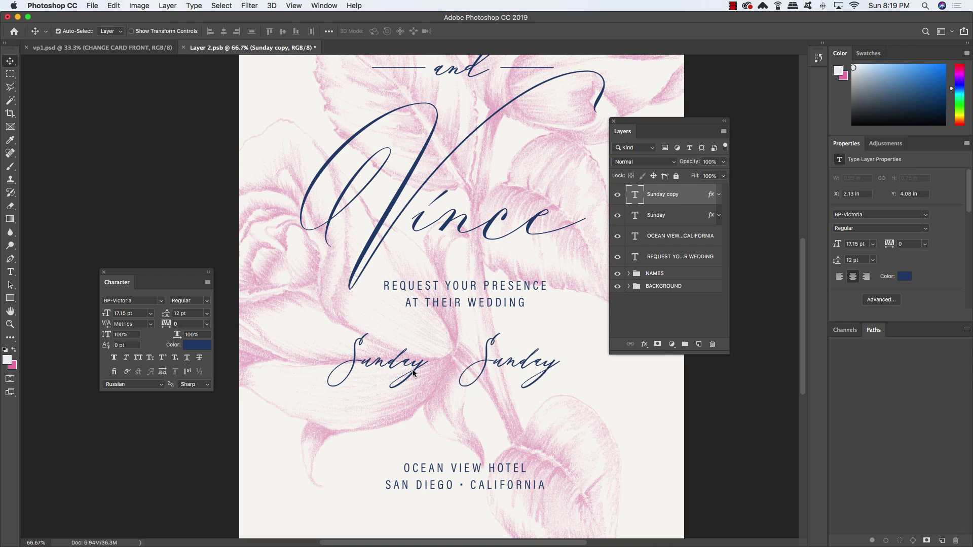
key("shift+Right")
Step: Replace the copied word with "November" and nudge it right to X 2.5 in
key("t")
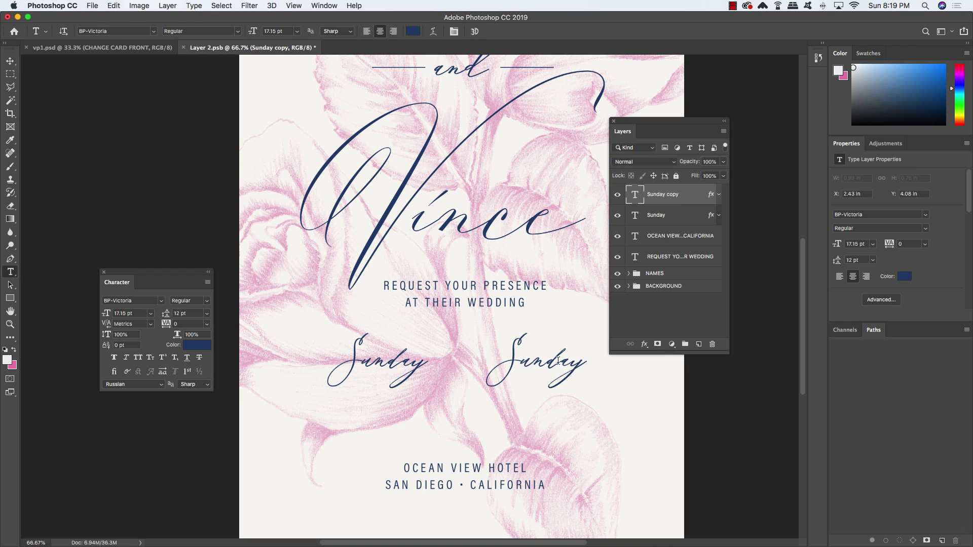
double_click(538, 359)
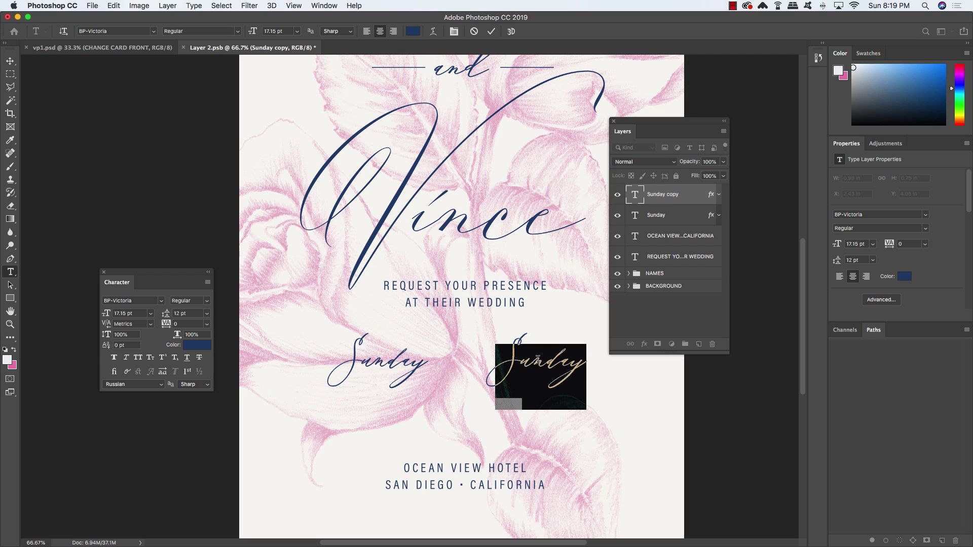
type("November")
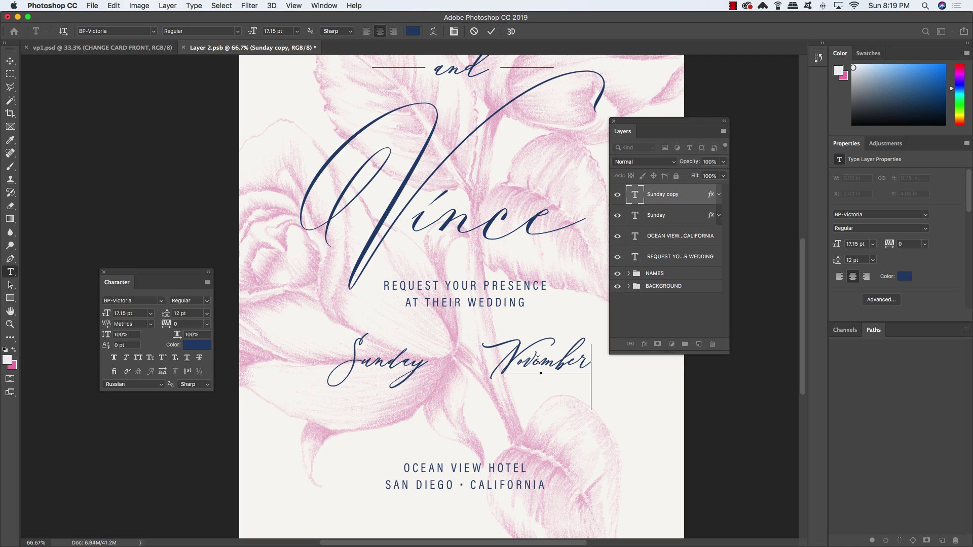
left_click(10, 61)
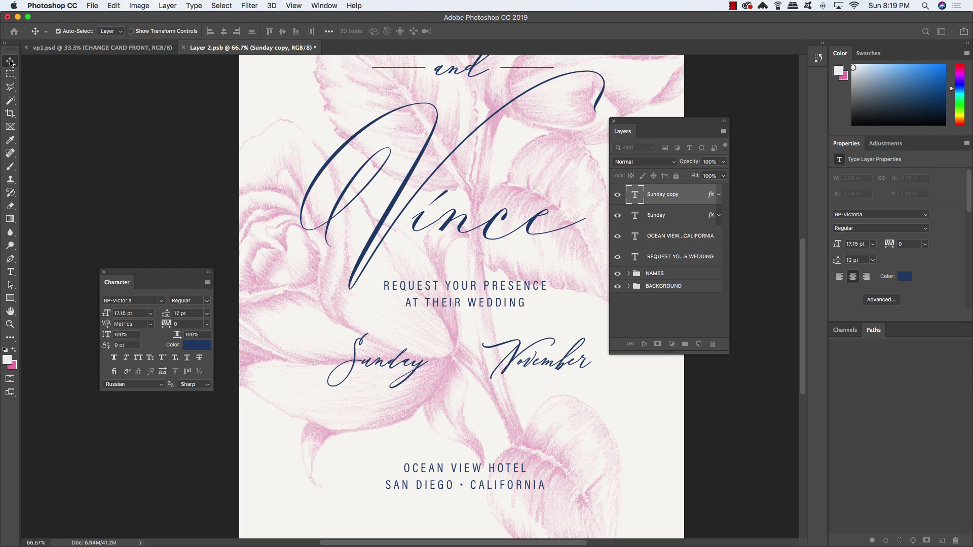
key("shift+Right")
key("shift+Right")
key("shift+Right")
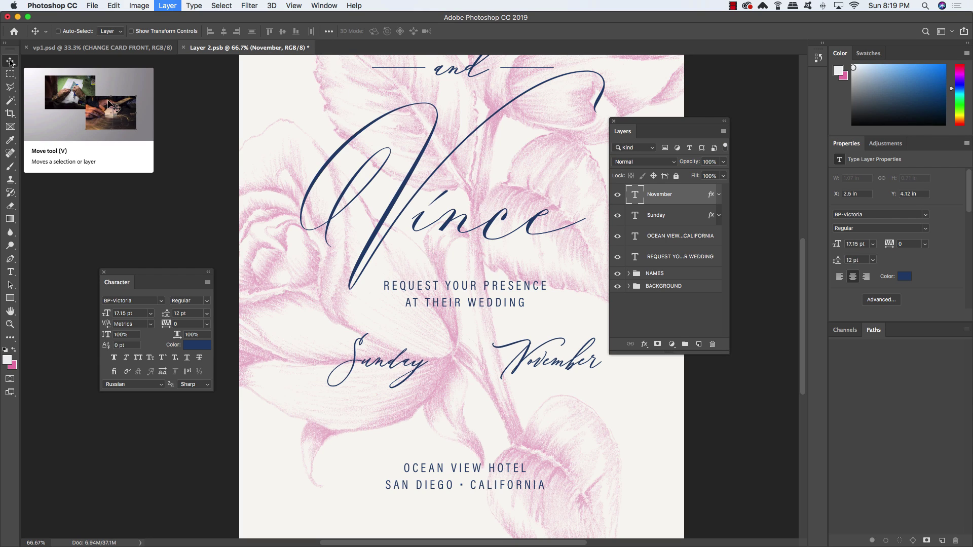
Step: Duplicate the "November" text and move the copy straight left to X 1.56 in, between the weekday and the month
key("super+j")
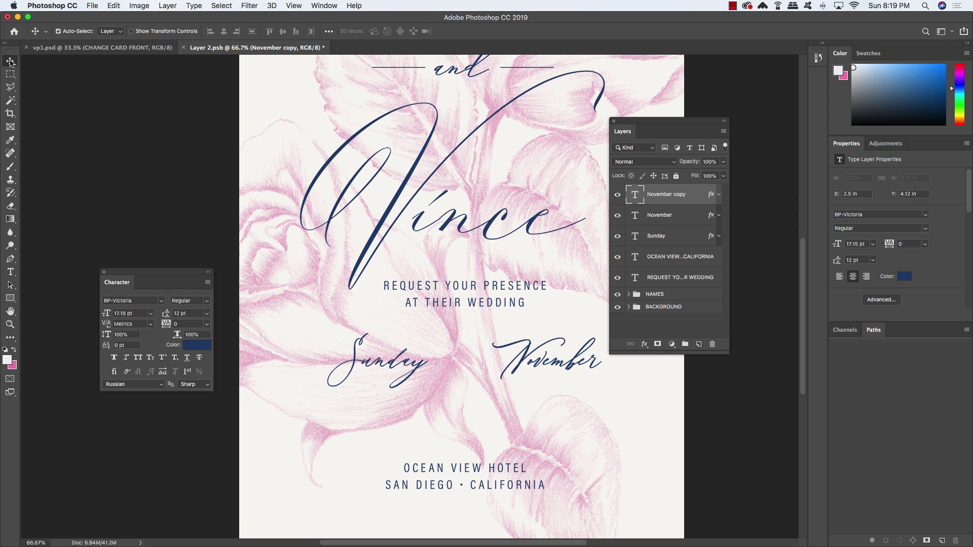
key("shift+Left")
key("shift+Left")
key("shift+Left")
key("shift+Left")
key("shift+Left")
key("shift+Left")
key("shift+Left")
key("shift+Left")
key("shift+Left")
key("shift+Left")
key("shift+Left")
key("shift+Left")
key("shift+Left")
key("shift+Left")
key("shift+Left")
key("shift+Left")
key("shift+Left")
key("shift+Left")
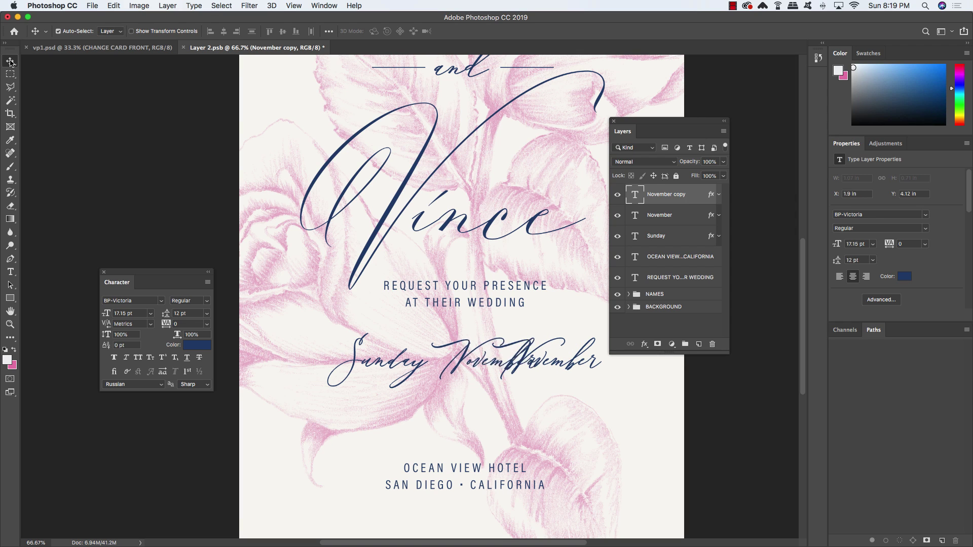
key("shift+Left")
key("shift+Left")
key("shift+Left")
key("shift+Left")
key("shift+Left")
key("shift+Left")
key("shift+Left")
key("shift+Left")
key("shift+Left")
key("shift+Left")
Step: Replace the copied month with "8" and enlarge the numeral to 46.4 pt
key("t")
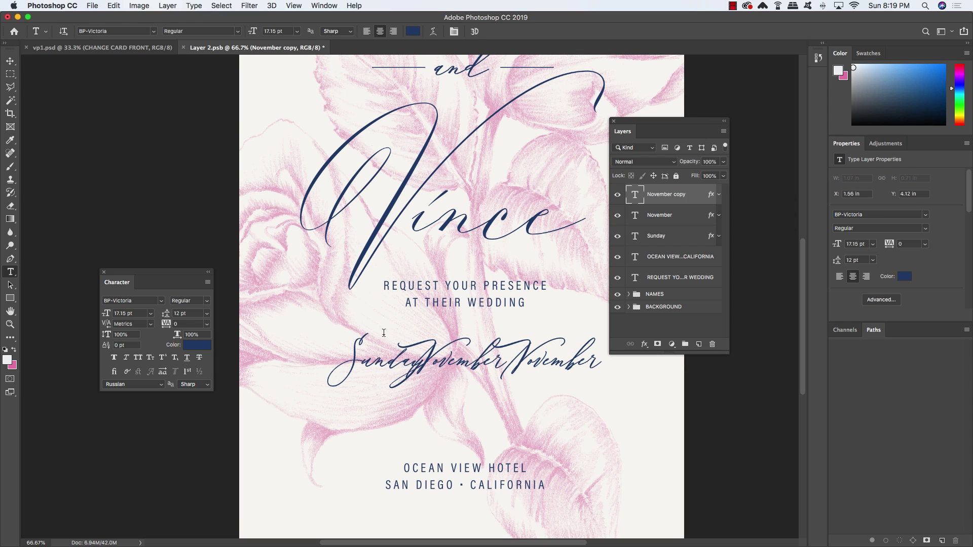
double_click(472, 361)
type("&")
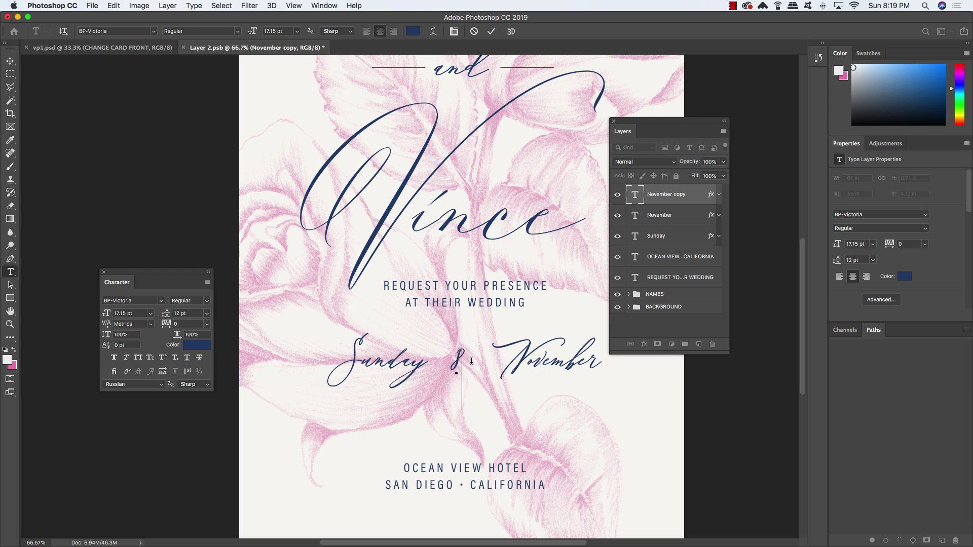
left_click_drag(463, 358, 431, 357)
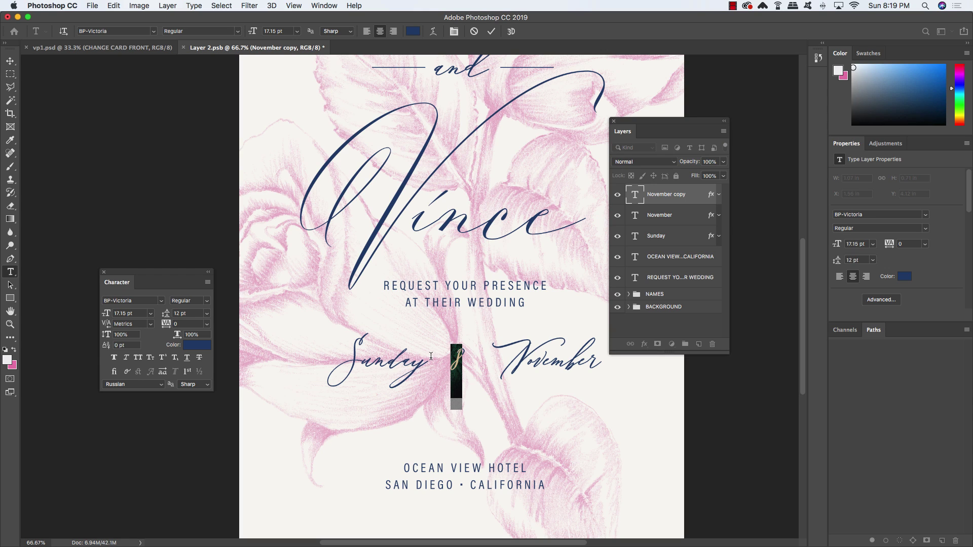
left_click(124, 313)
type("46.4")
key("Return")
left_click(10, 61)
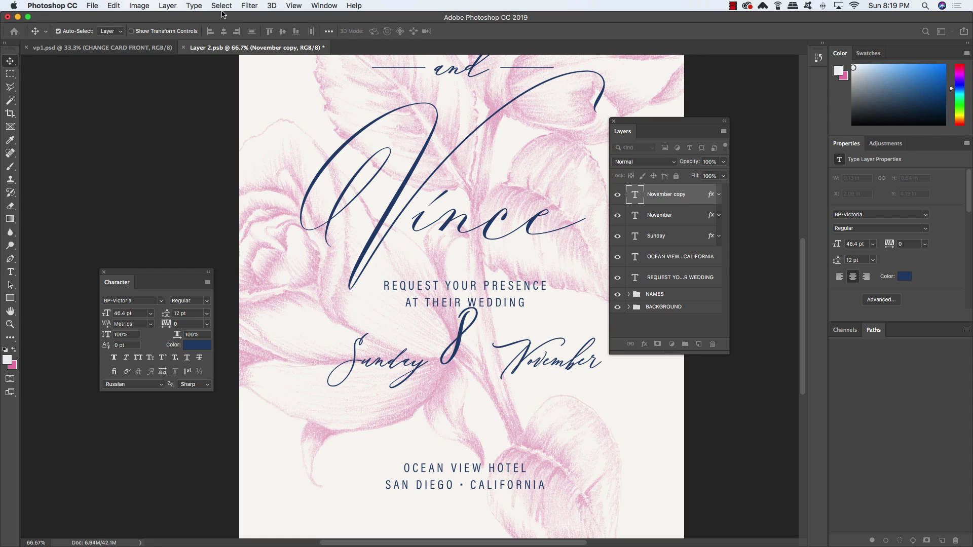
Step: Nudge the large "8" straight down to Y 3.87 in, between "Sunday" and "November"
key("shift+Down")
key("shift+Down")
key("shift+Down")
key("shift+Down")
key("shift+Down")
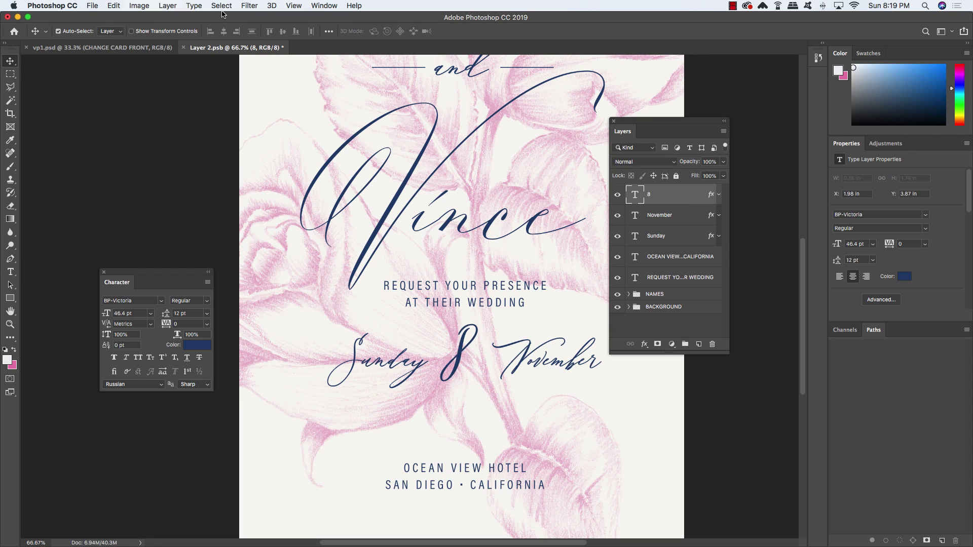
Step: Nudge the large "8" left and down to X 1.86 in, Y 3.93 in, close to "Sunday"
key("shift+Left")
key("shift+Left")
key("shift+Left")
key("shift+Down")
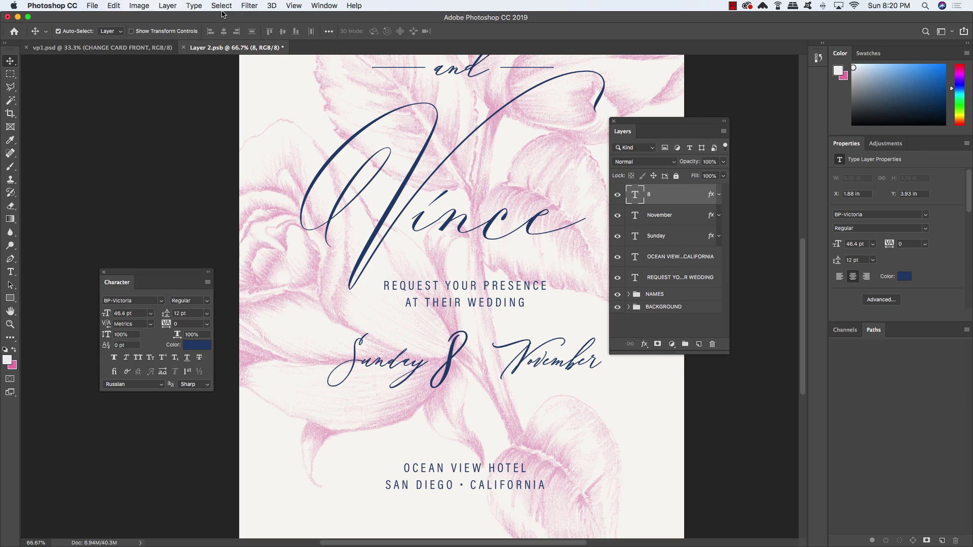
key("Left")
key("Left")
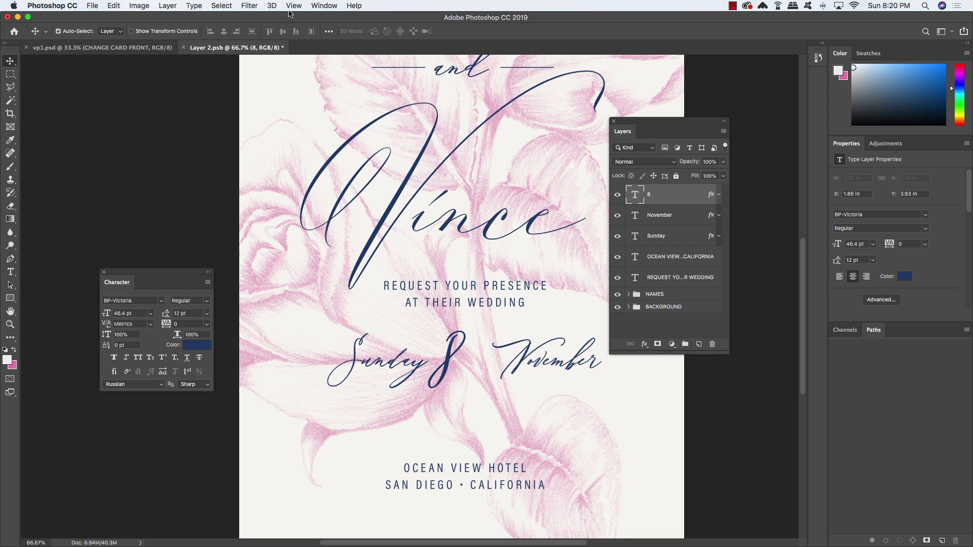
Step: Move the "November" text straight left to about X 2.3 in, close to the large "8"
left_click(693, 216)
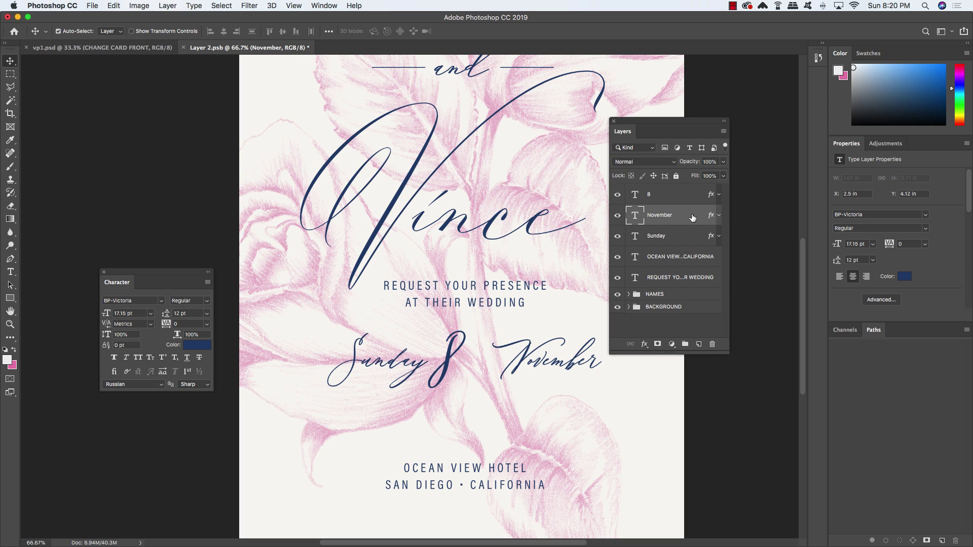
key("shift+Left")
key("shift+Left")
key("shift+Left")
key("shift+Left")
key("shift+Left")
key("shift+Left")
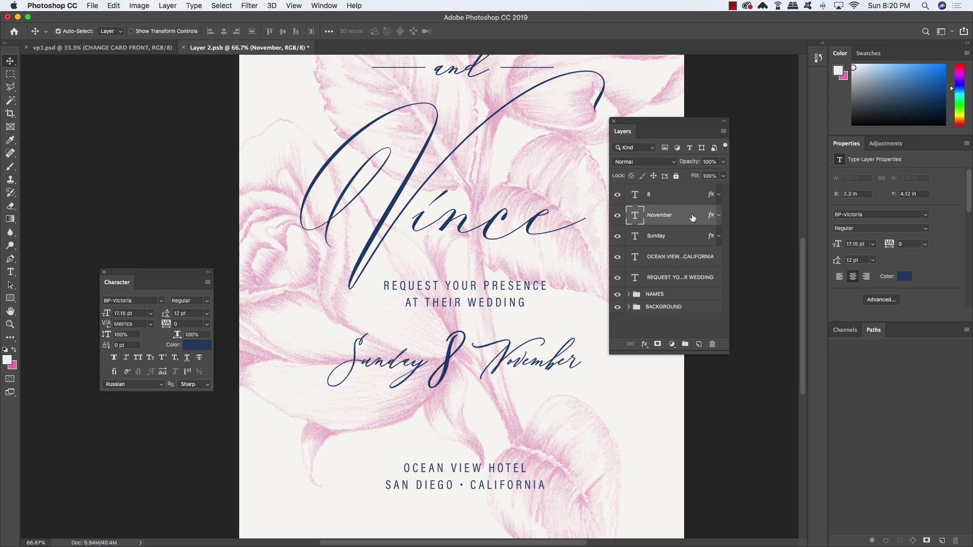
key("Left")
Step: Move the three date texts "Sunday", "8" and "November" together right and up to X 0.97 in, Y 3.98 in
left_click(687, 195)
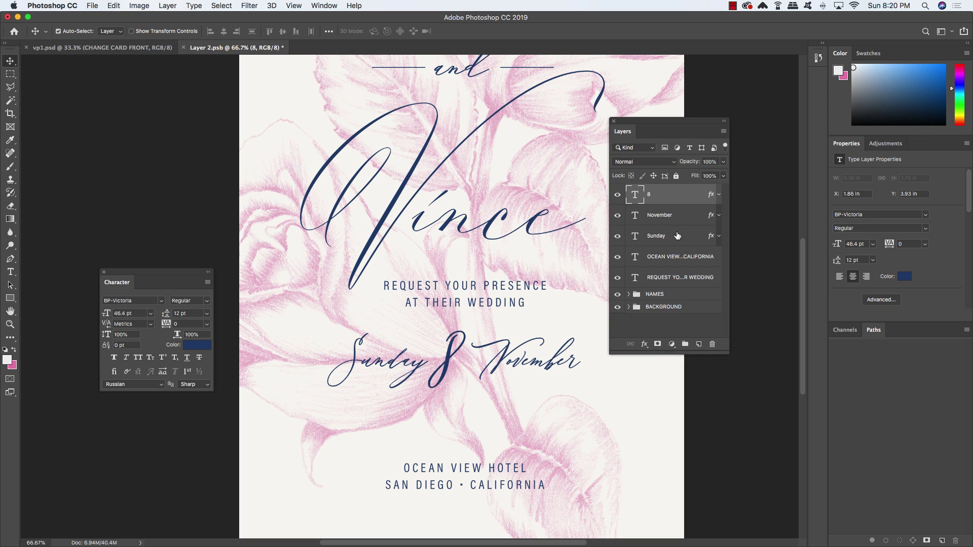
left_click(679, 240, "shift")
key("shift+Right")
key("shift+Right")
key("shift+Right")
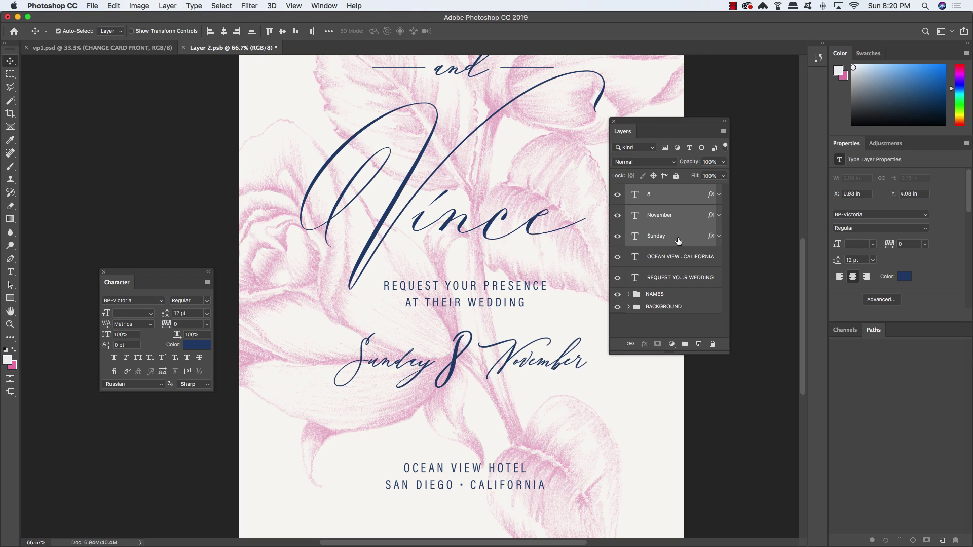
key("shift+Up")
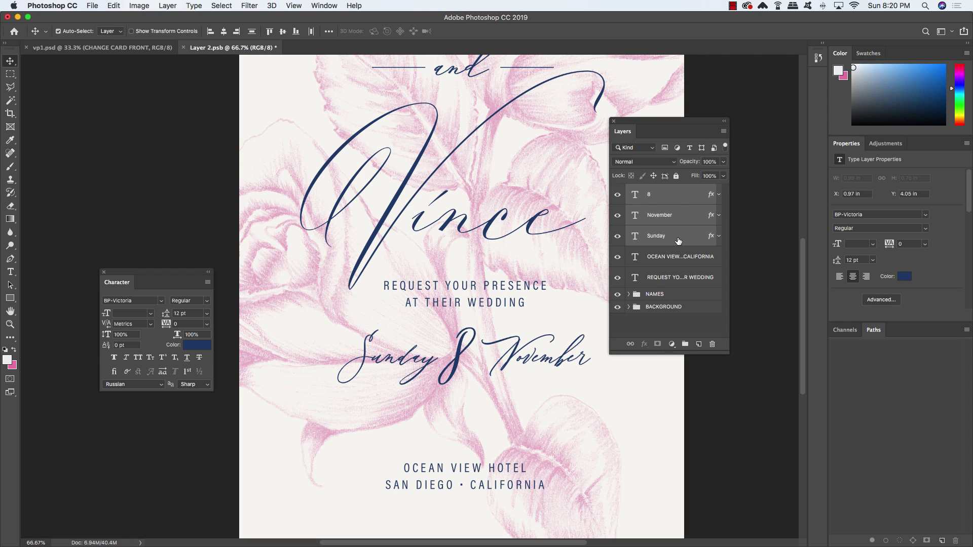
key("shift+Up")
key("shift+Up")
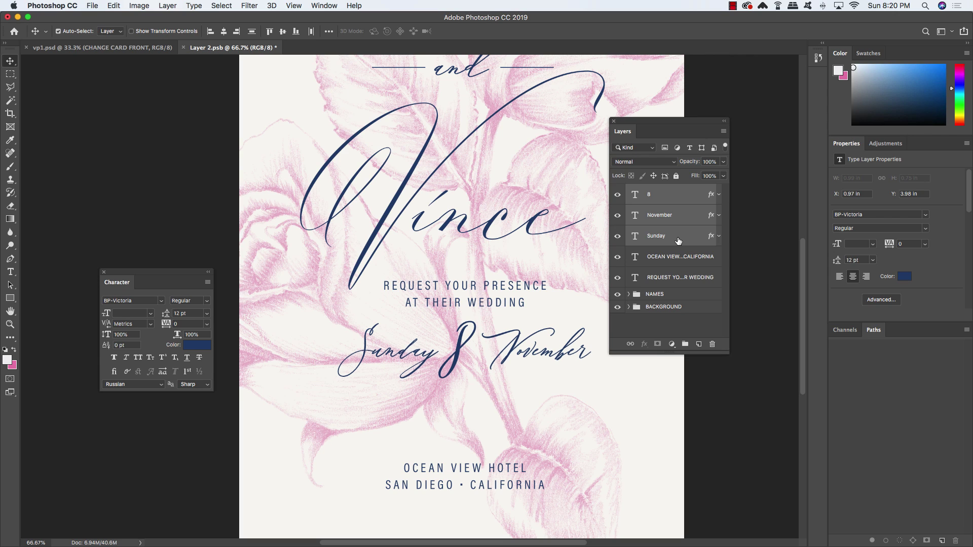
Step: Include the "REQUEST YOUR PRESENCE" text with the date texts and move them all straight down to Y 3.68 in
left_click(692, 279, "super")
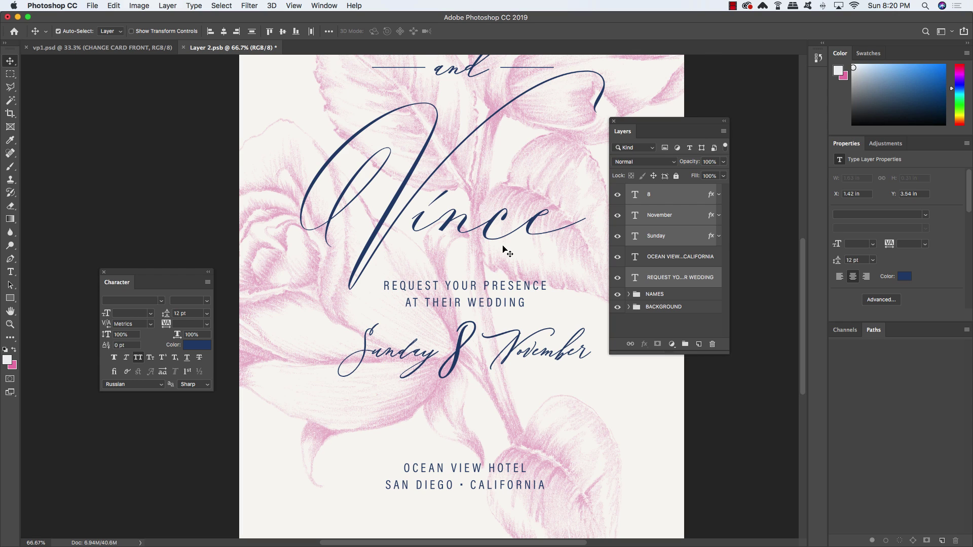
key("shift+Down")
key("shift+Down")
key("shift+Down")
key("shift+Down")
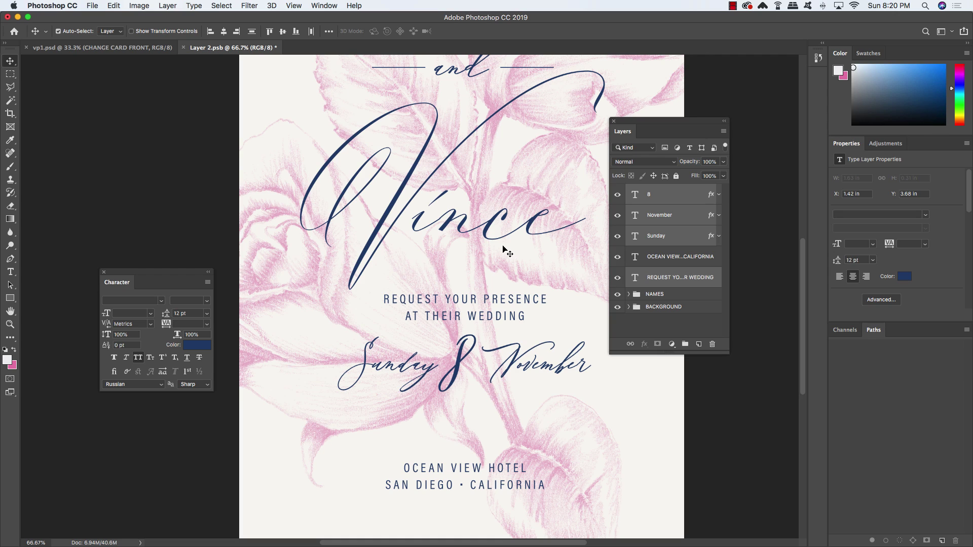
Step: Duplicate the venue text and move the copy straight up to Y 4.74 in, just below the date line
left_click(689, 265)
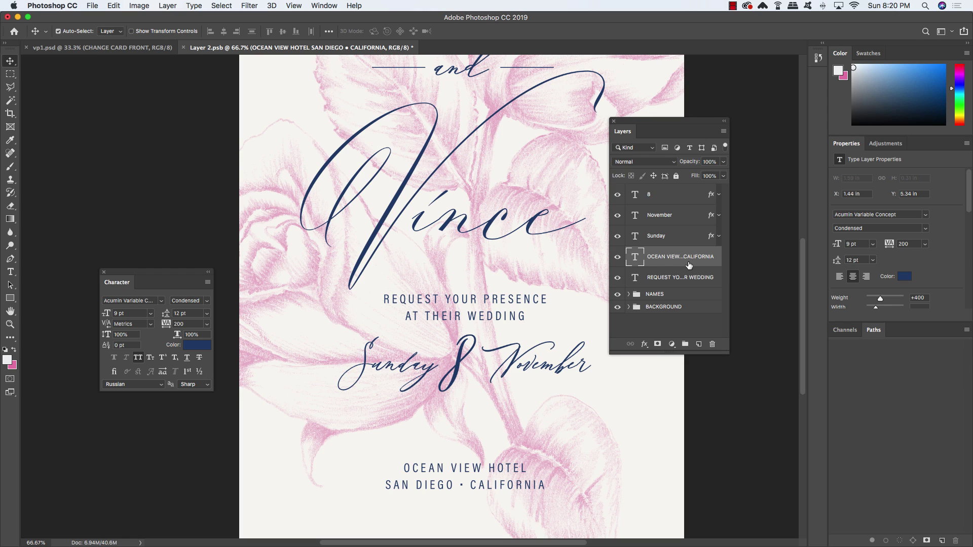
key("super+j")
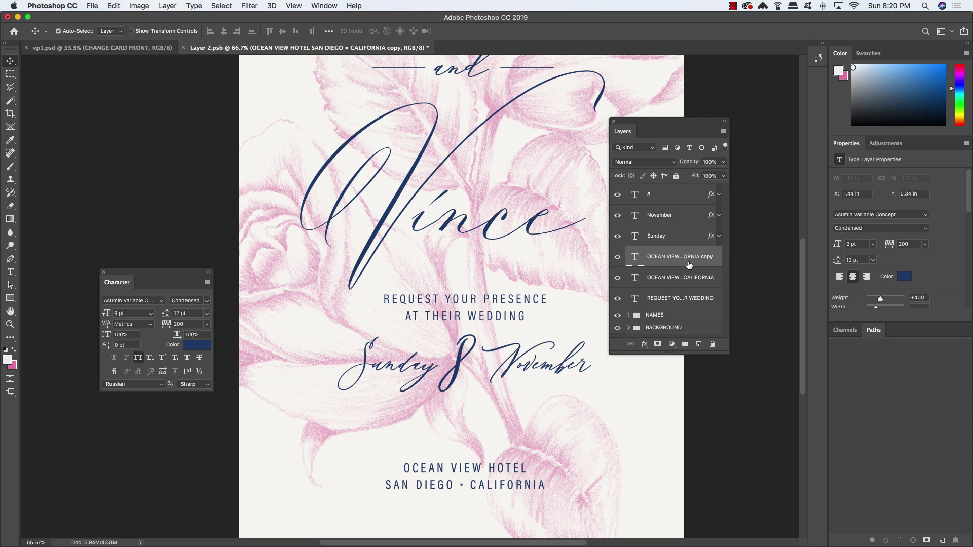
key("shift+Up")
key("shift+Up")
key("shift+Up")
key("shift+Up")
key("shift+Up")
key("shift+Up")
key("shift+Up")
key("shift+Up")
key("shift+Up")
key("shift+Up")
key("shift+Up")
key("shift+Up")
key("shift+Up")
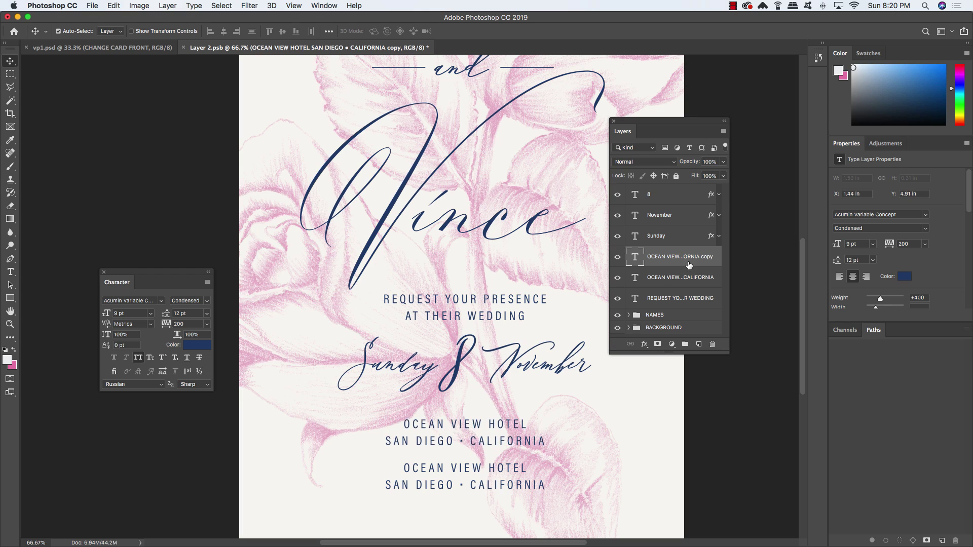
key("shift+Up")
key("shift+Up")
key("shift+Up")
key("shift+Up")
key("shift+Up")
Step: Replace the copied venue wording below the date line with "2019"
key("t")
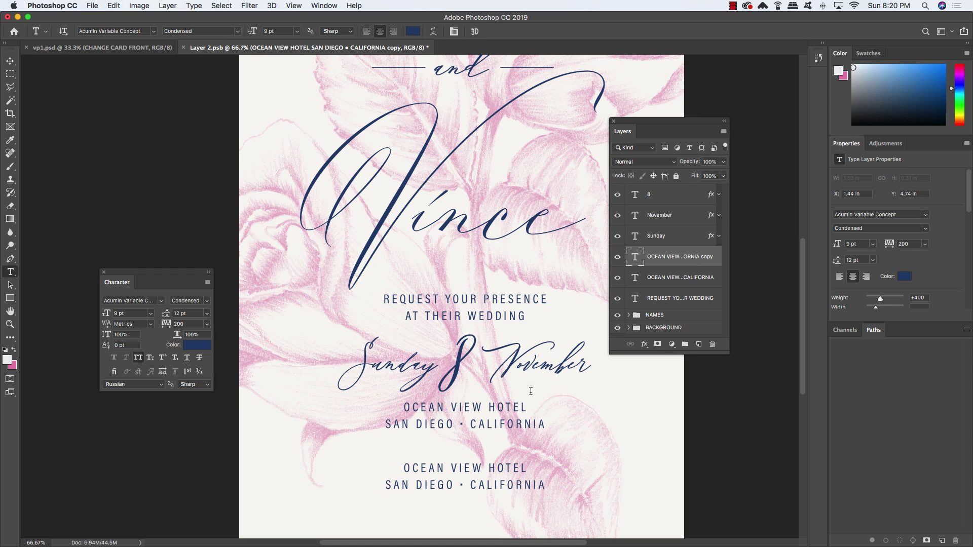
left_click(524, 423)
key("super+a")
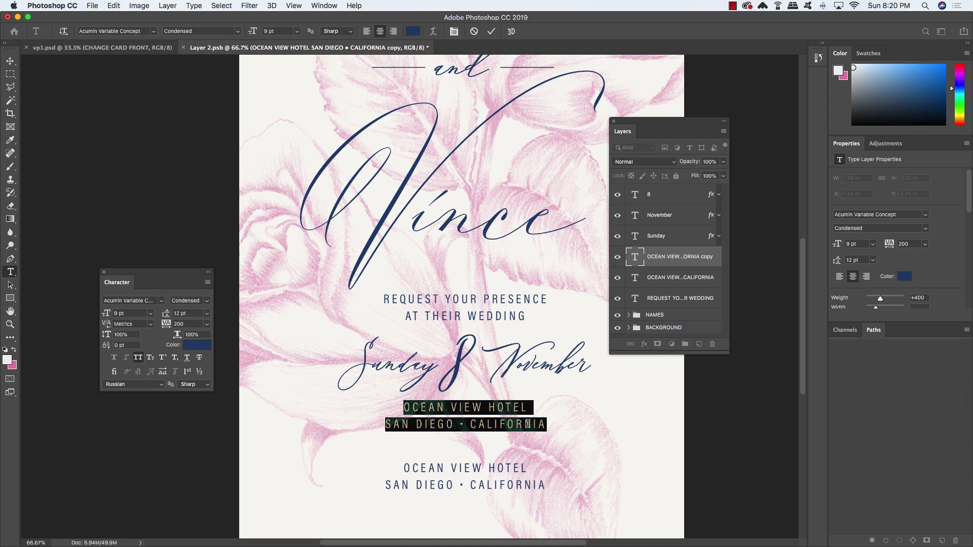
type("2019")
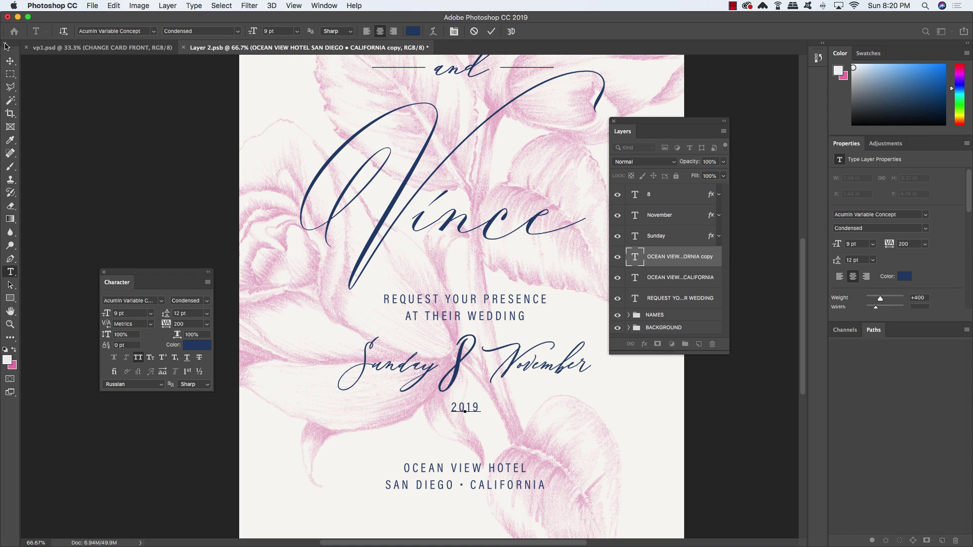
left_click(10, 61)
Step: Nudge the "2019" text left and up to X 2.02 in, Y 4.71 in, centred under the date line
key("shift+Left")
key("shift+Left")
key("shift+Up")
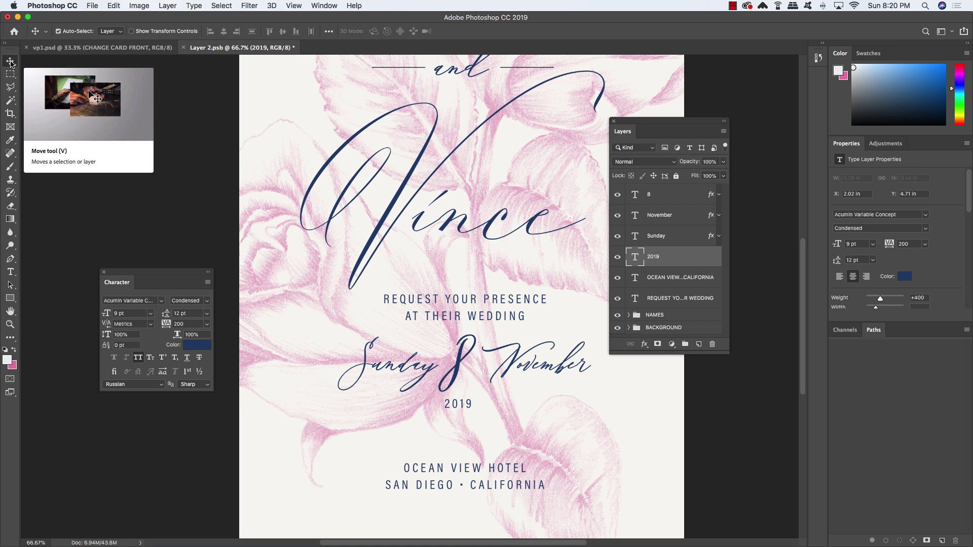
Step: Move the original "OCEAN VIEW HOTEL" venue text straight down to Y 5.51 in
scroll(2, 73, "right", 2)
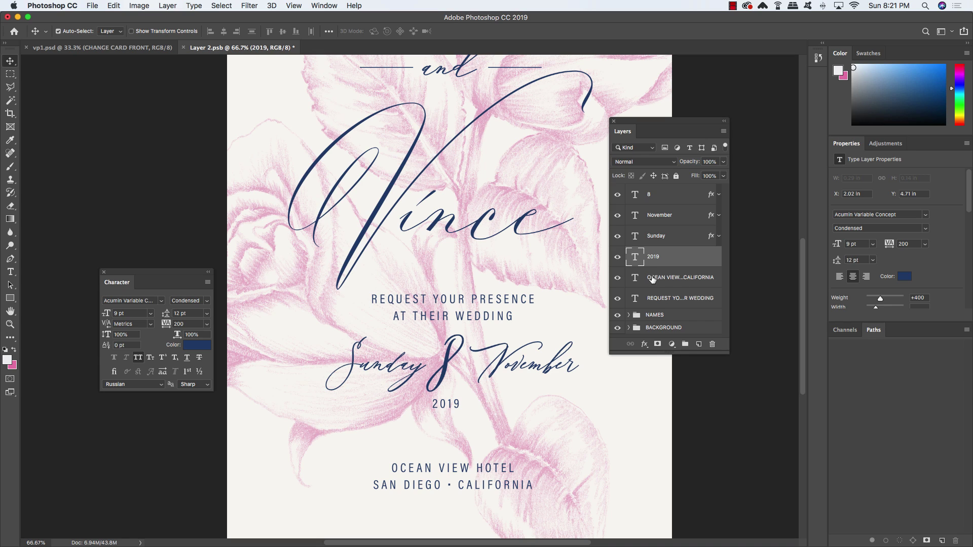
left_click(688, 280)
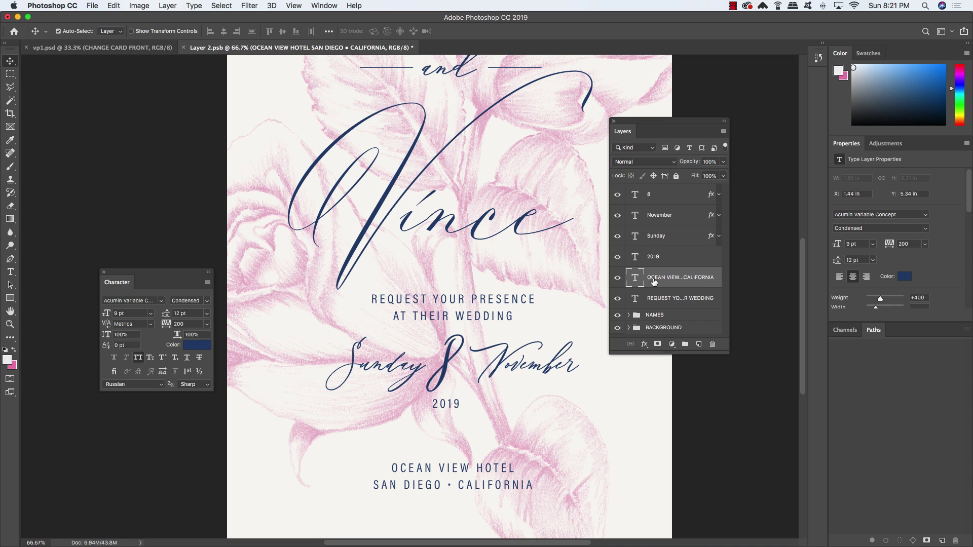
key("Down")
key("Down")
key("Down")
key("Down")
key("Down")
key("Down")
key("Down")
key("Down")
key("Down")
key("Down")
key("Down")
key("Down")
key("Down")
key("Down")
key("Down")
key("Down")
key("Down")
key("Down")
key("Down")
key("Down")
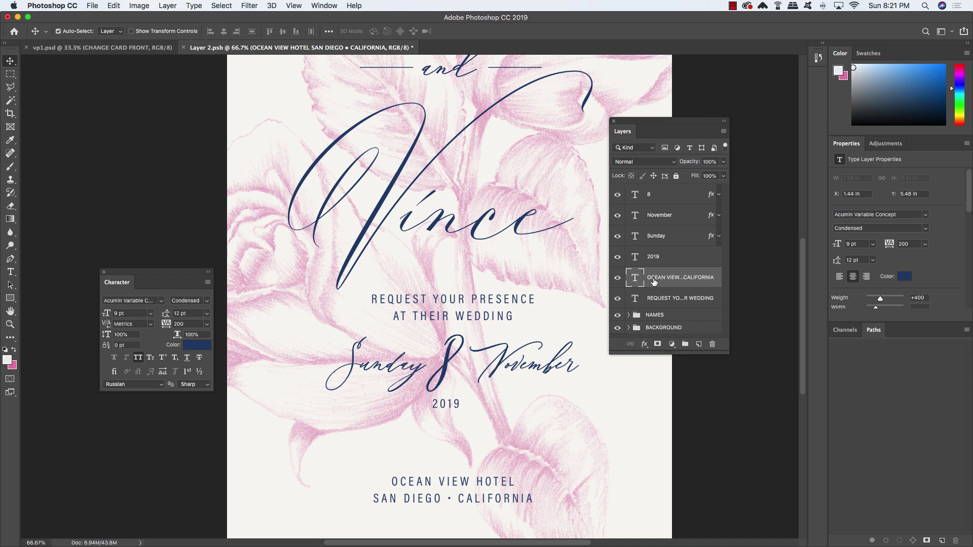
key("Down")
key("Down")
key("Down")
key("Down")
key("Down")
key("Down")
key("Down")
key("Down")
key("Down")
key("Down")
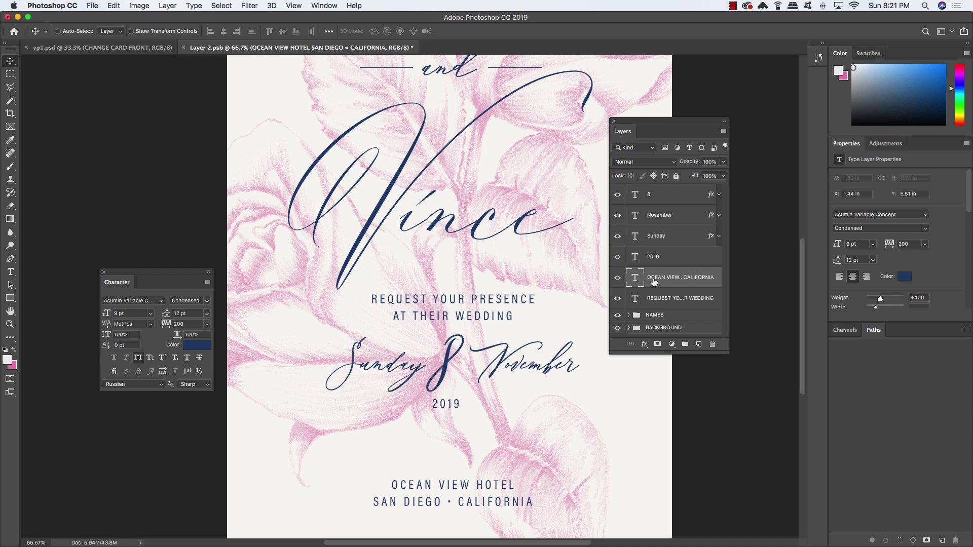
Step: Duplicate the venue text again and move the copy straight up to Y 4.98 in, beneath "2019"
key("super+j")
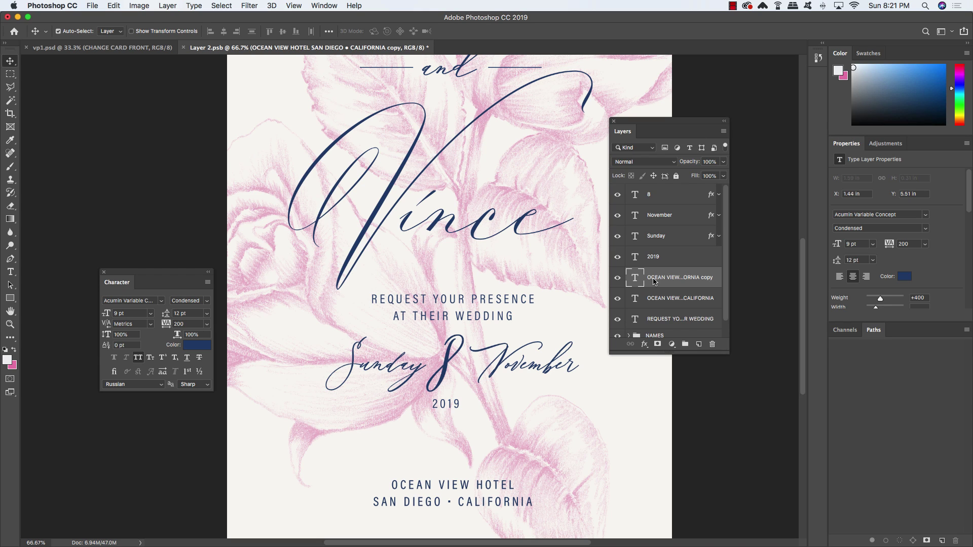
key("shift+Up")
key("shift+Up")
key("shift+Up")
key("shift+Up")
key("shift+Up")
key("shift+Up")
key("shift+Up")
key("shift+Up")
key("shift+Up")
key("shift+Up")
key("shift+Up")
key("shift+Up")
key("shift+Up")
key("shift+Up")
key("shift+Up")
key("shift+Up")
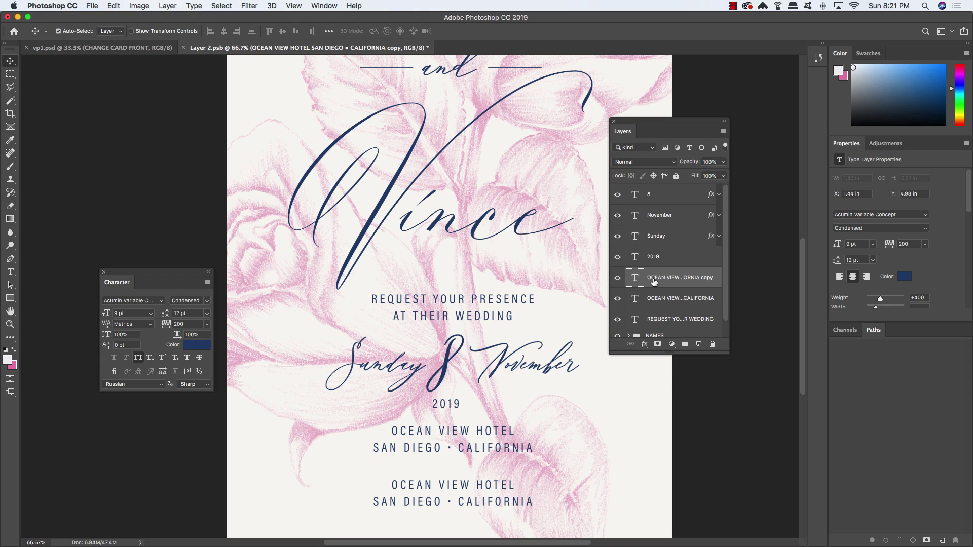
Step: Replace the copied venue wording beneath "2019" with "FIVE O'CLOCK IN THE EVENING"
key("t")
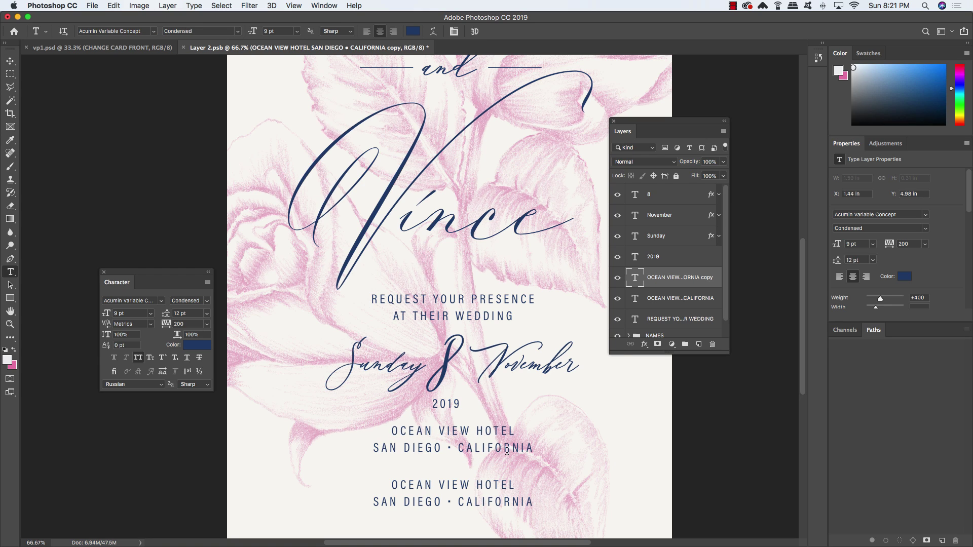
left_click(507, 446)
key("super+a")
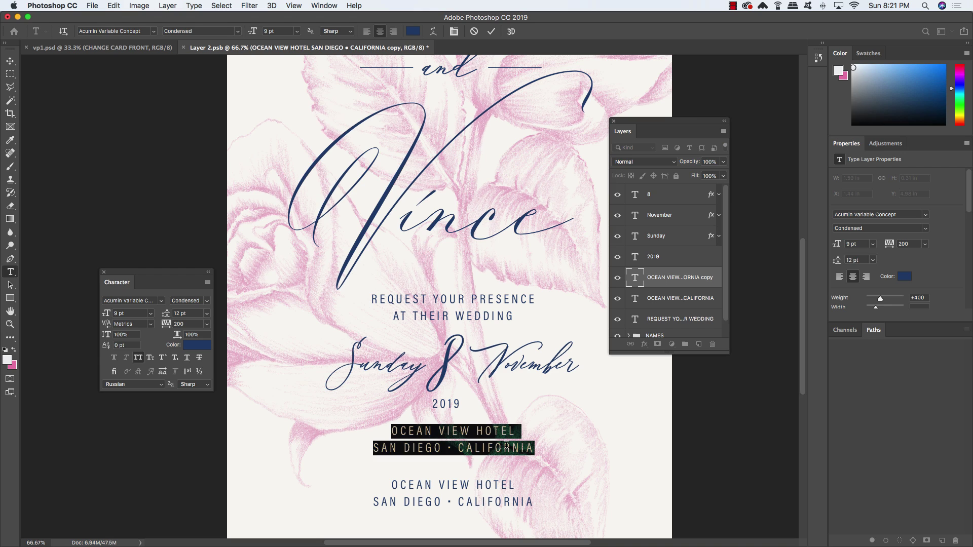
type("FIVE O")
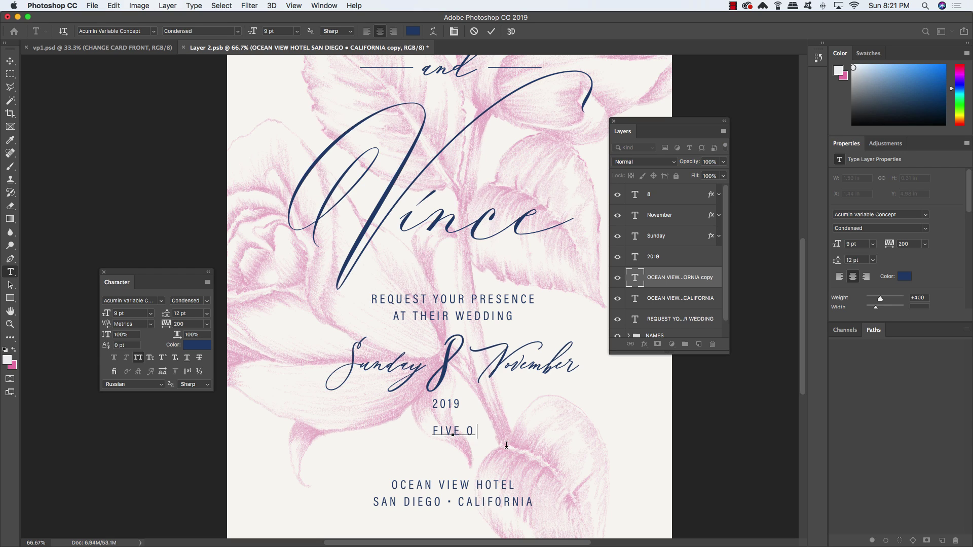
type("'CLOCK IN THE ")
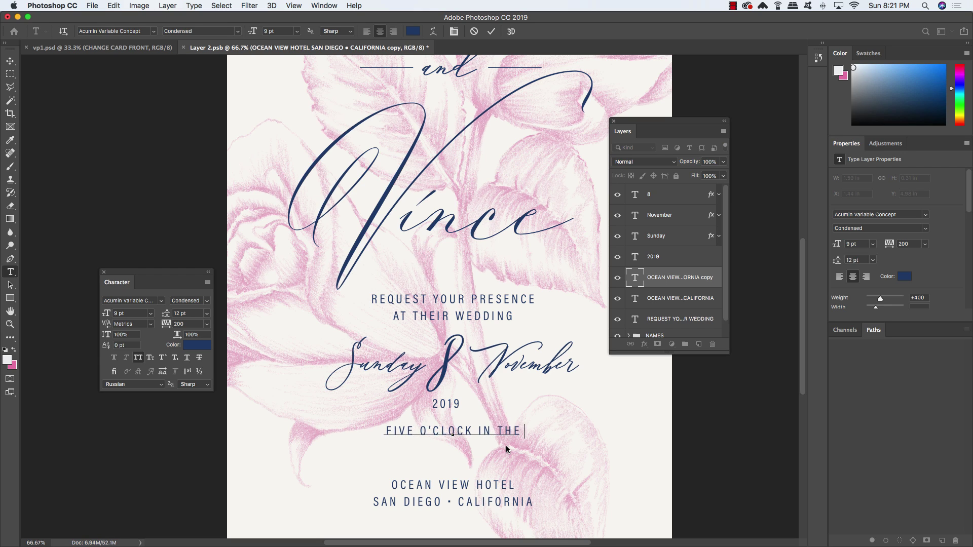
type("EVINING")
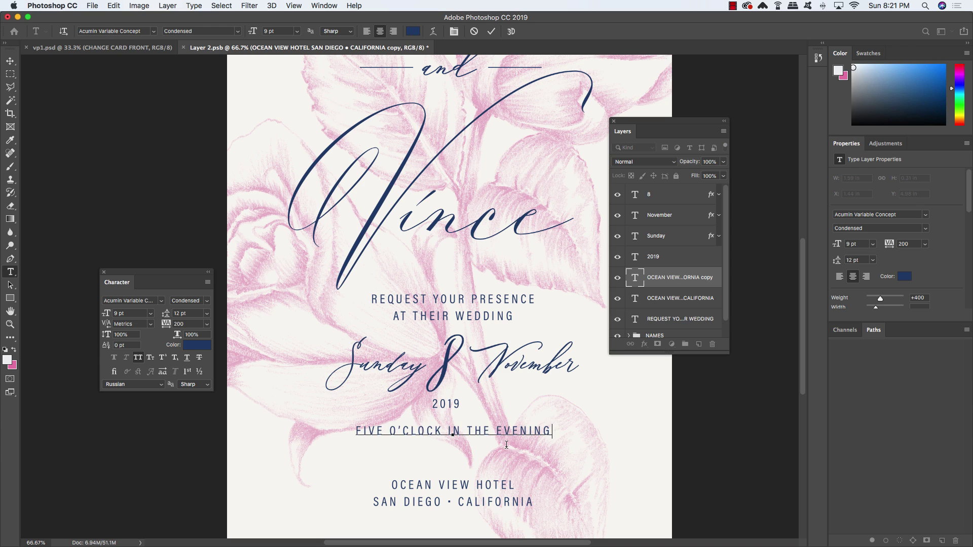
Step: Change the font of the whole time line to Emy Slab Regular
key("super+a")
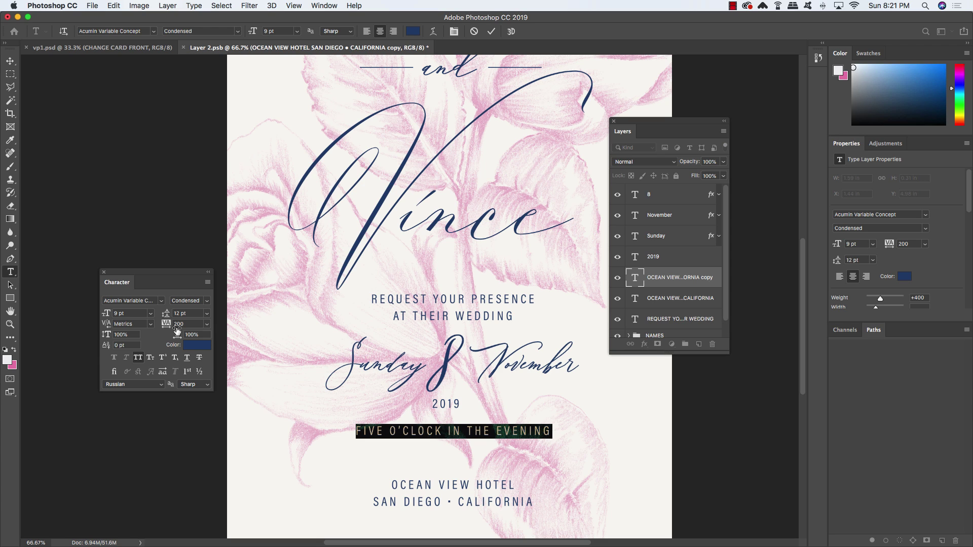
left_click(139, 301)
type("emy slab")
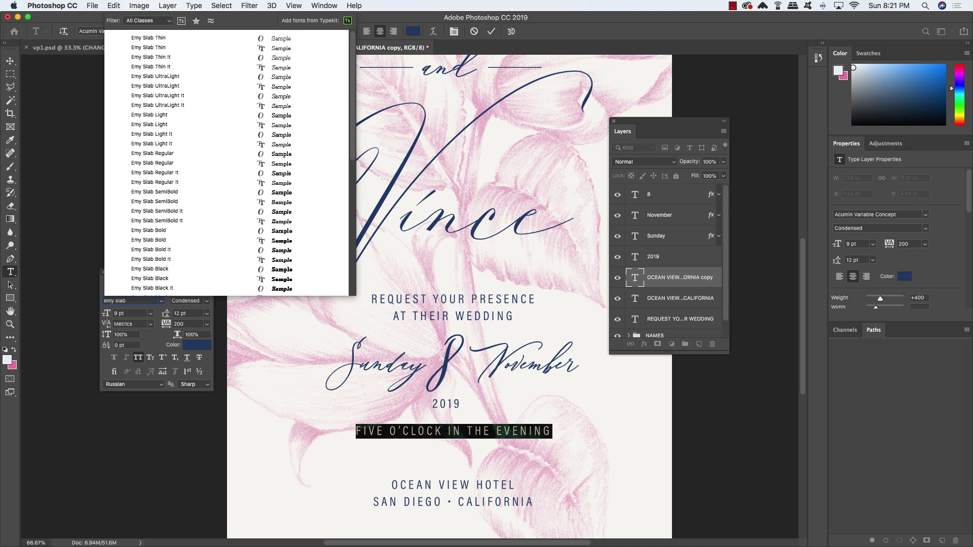
key("Return")
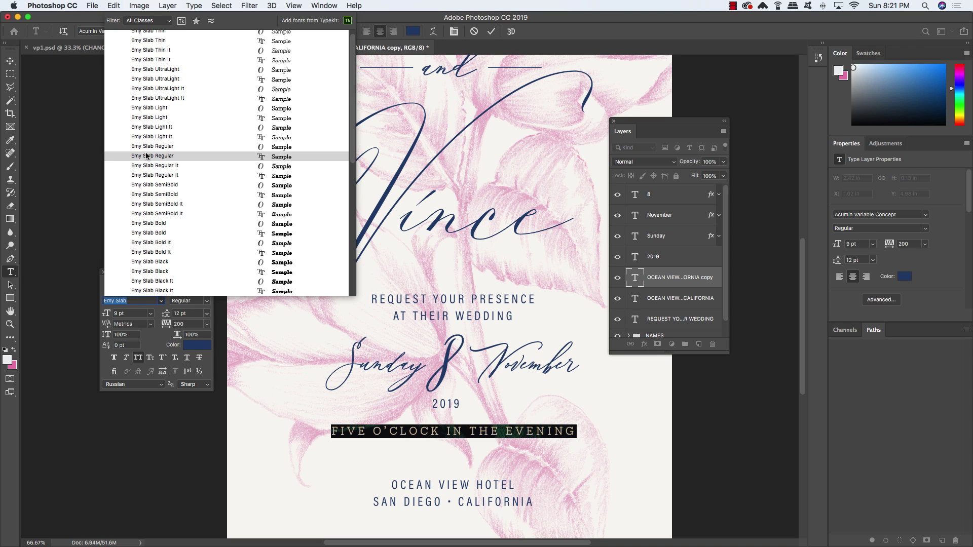
left_click(146, 158)
scroll(150, 185, "up", 1)
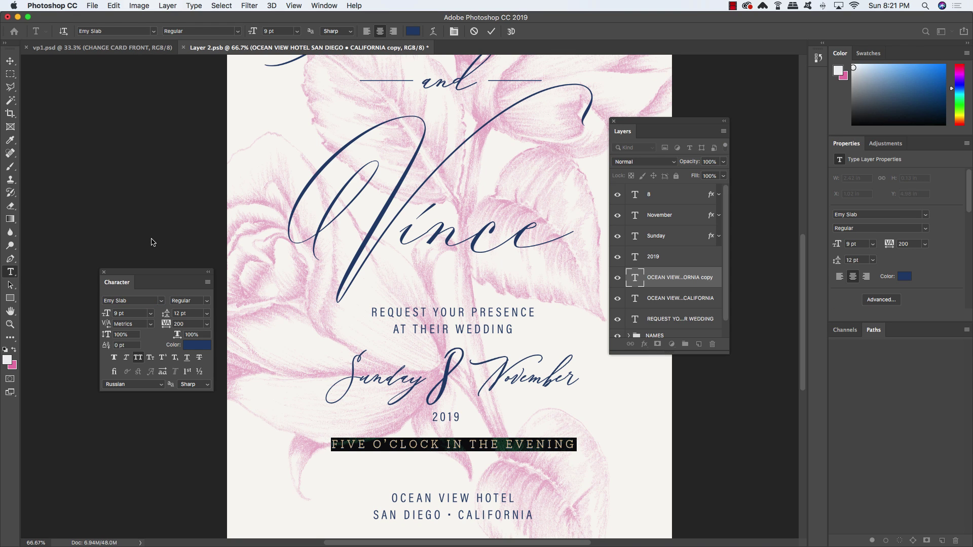
Step: Set the time line's font size to 9.5 pt and commit the text edit
scroll(151, 242, "left", 1)
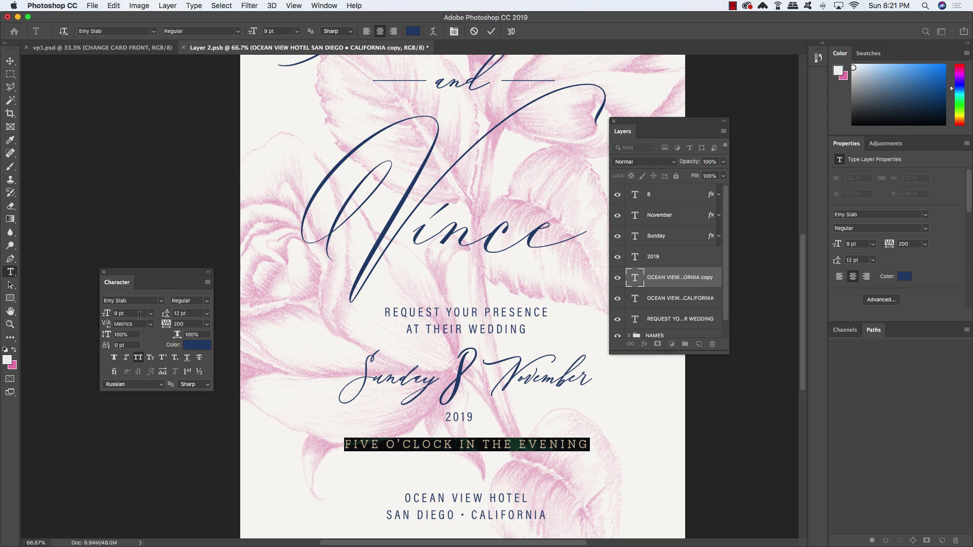
left_click(120, 314)
type("9.5")
key("Return")
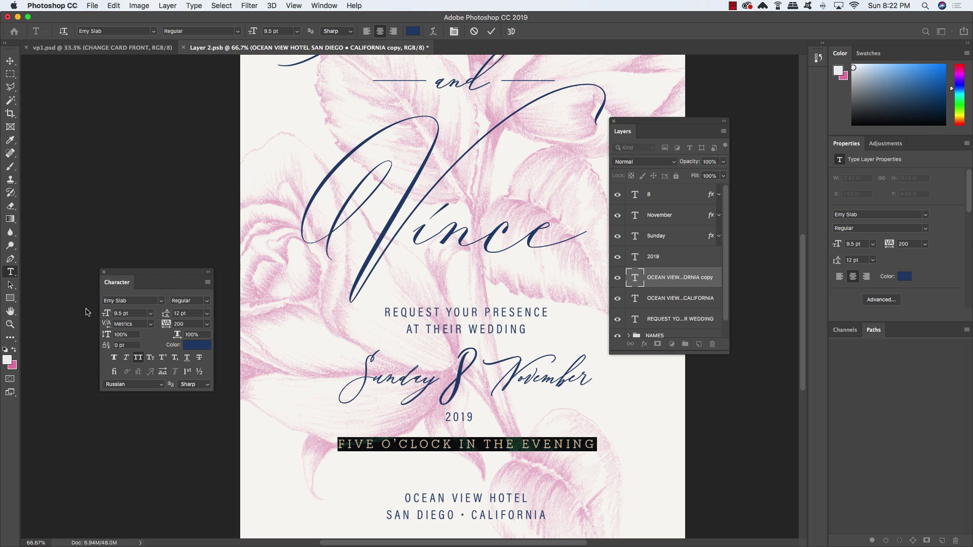
left_click(10, 61)
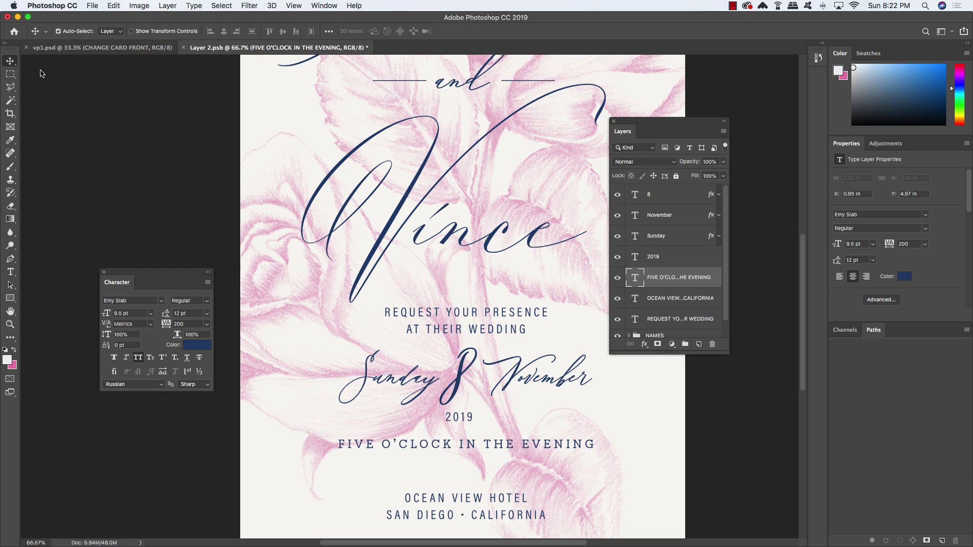
Step: Nudge the "FIVE O'CLOCK IN THE EVENING" line straight down to Y 5.01 in
key("shift+Down")
key("shift+Down")
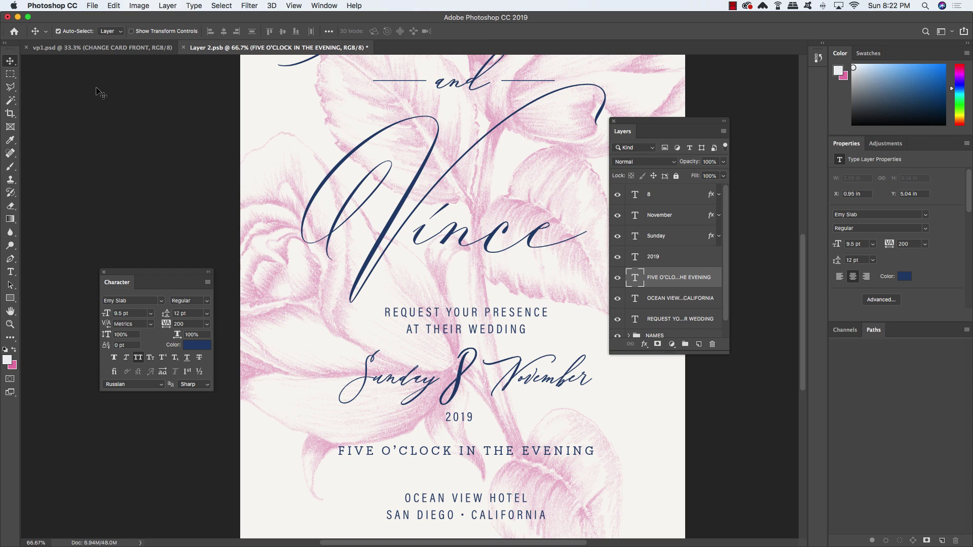
key("shift+Up")
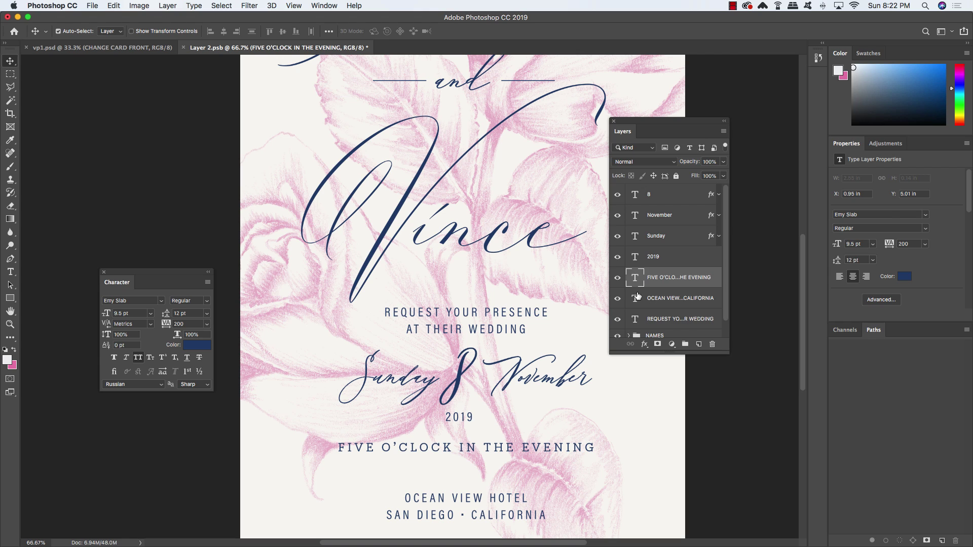
Step: Move the venue text straight up to Y 5.31 in, closer beneath the time line
left_click(669, 302)
key("shift+Up")
key("shift+Up")
key("shift+Up")
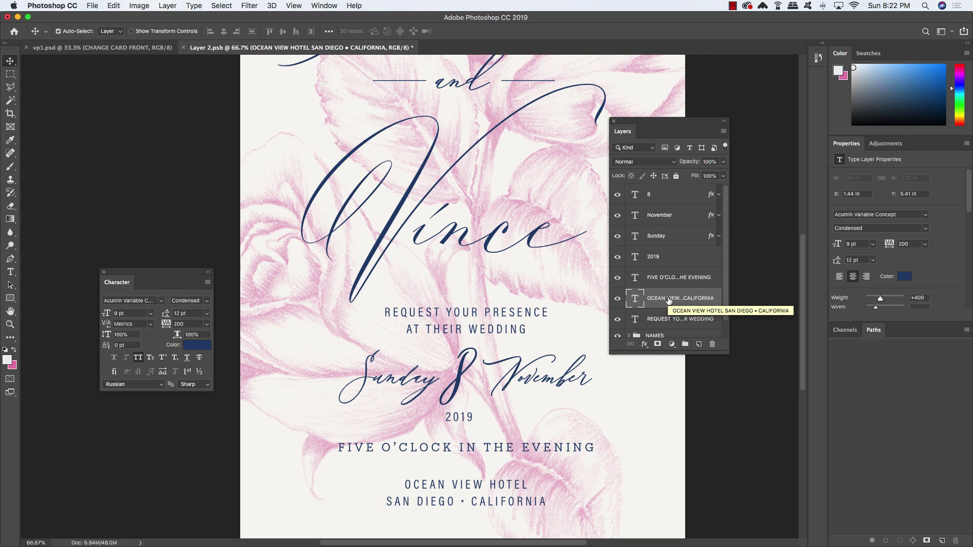
key("shift+Up")
key("shift+Up")
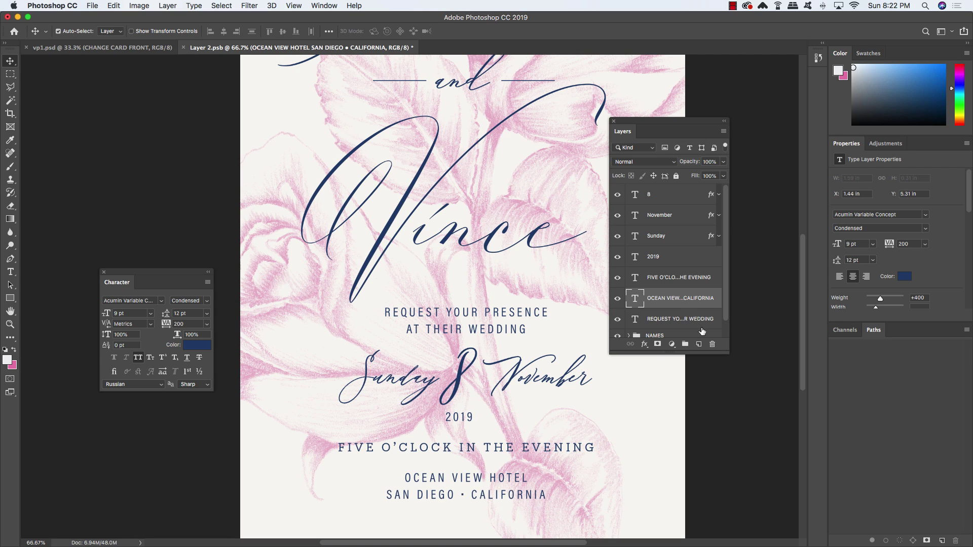
Step: Enlarge the layer list and reorder the text layers from top to bottom: request wording, Sunday, 8, November, 2019, time line, venue
left_click_drag(729, 353, 743, 437)
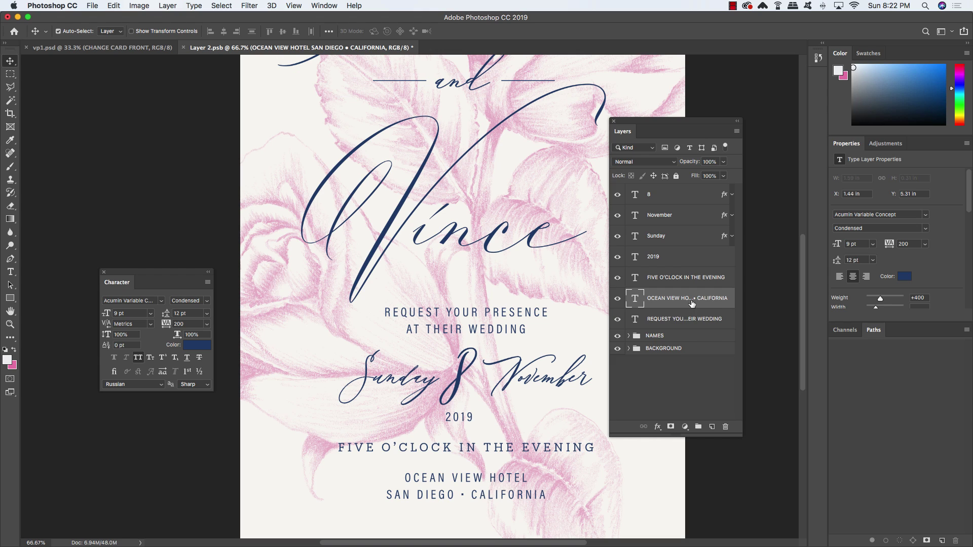
left_click_drag(691, 301, 688, 325)
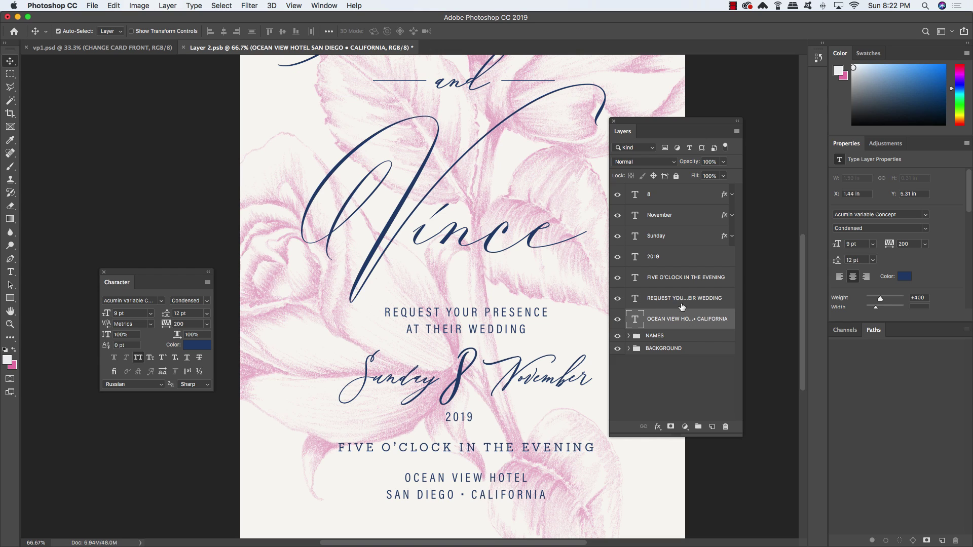
left_click(667, 279)
left_click_drag(689, 280, 687, 303)
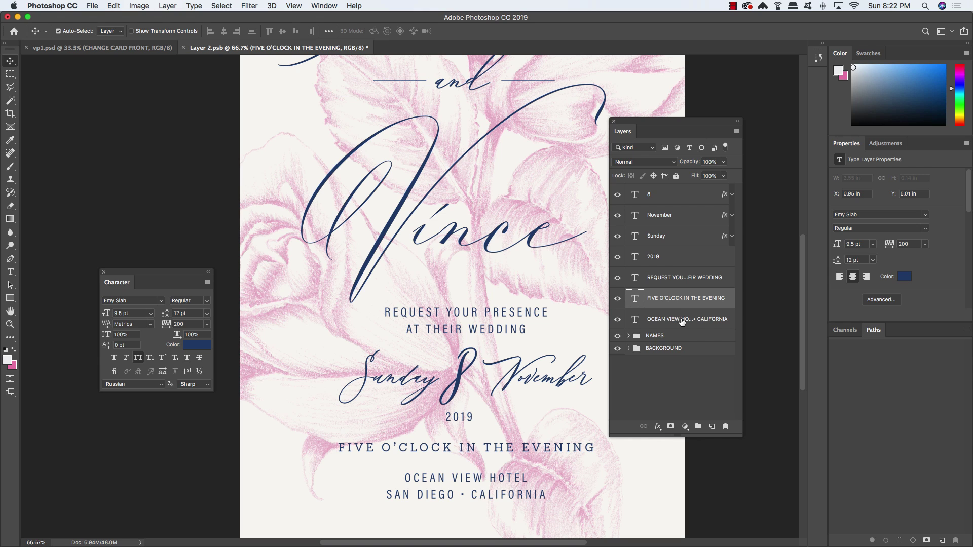
left_click(677, 260)
left_click_drag(682, 259, 676, 277)
mouse_move(680, 203)
left_mouse_down()
mouse_move(673, 240)
mouse_move(664, 199)
mouse_move(687, 195)
mouse_move(681, 258)
mouse_move(678, 198)
left_mouse_up()
Step: Align the horizontal centres of the request wording, "8", "2019", time line and venue layers
left_click(672, 199)
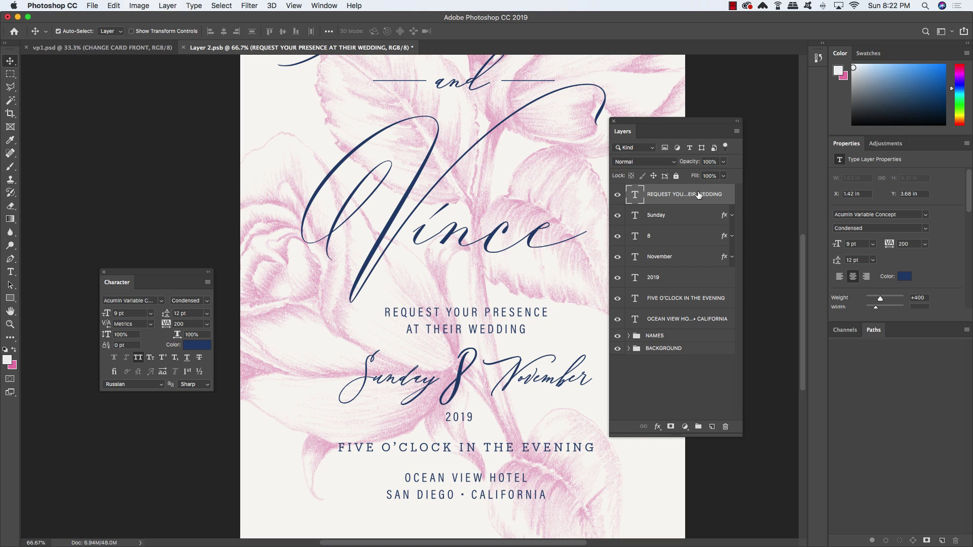
key("super")
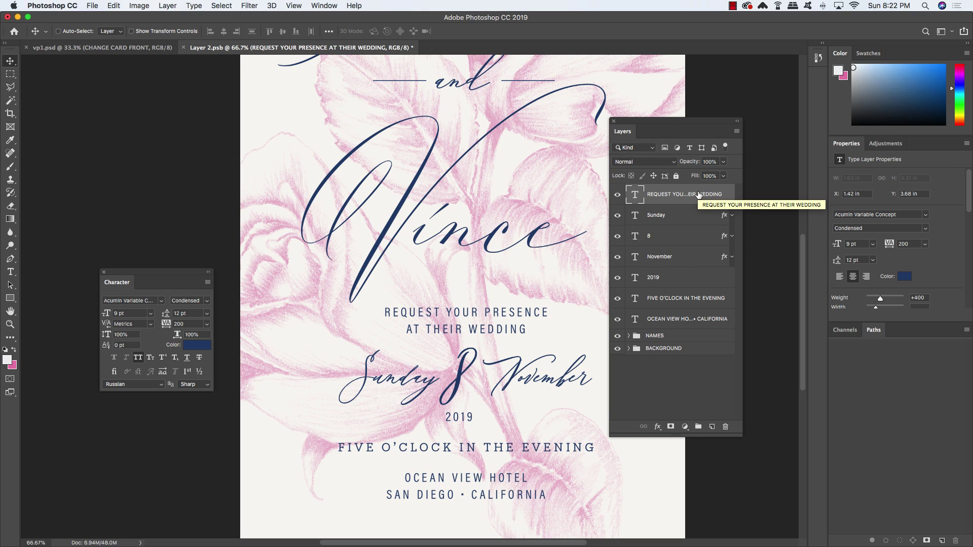
left_click(666, 240, "super")
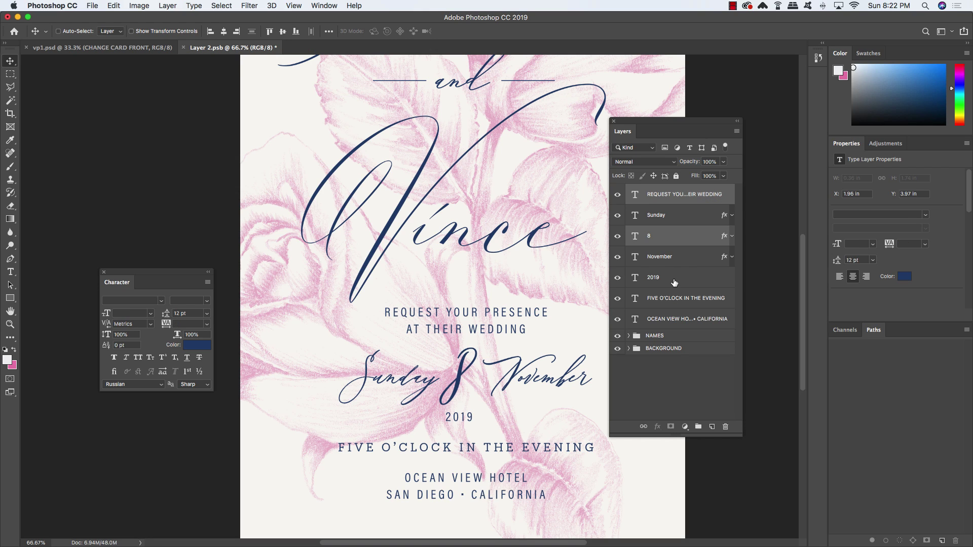
left_click(674, 280, "super")
left_click(685, 300, "super")
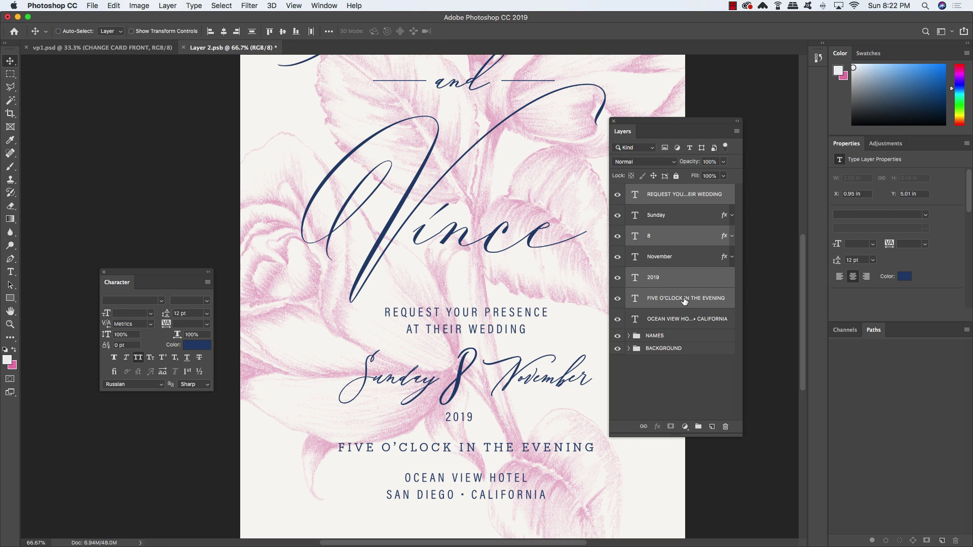
left_click(675, 325, "super")
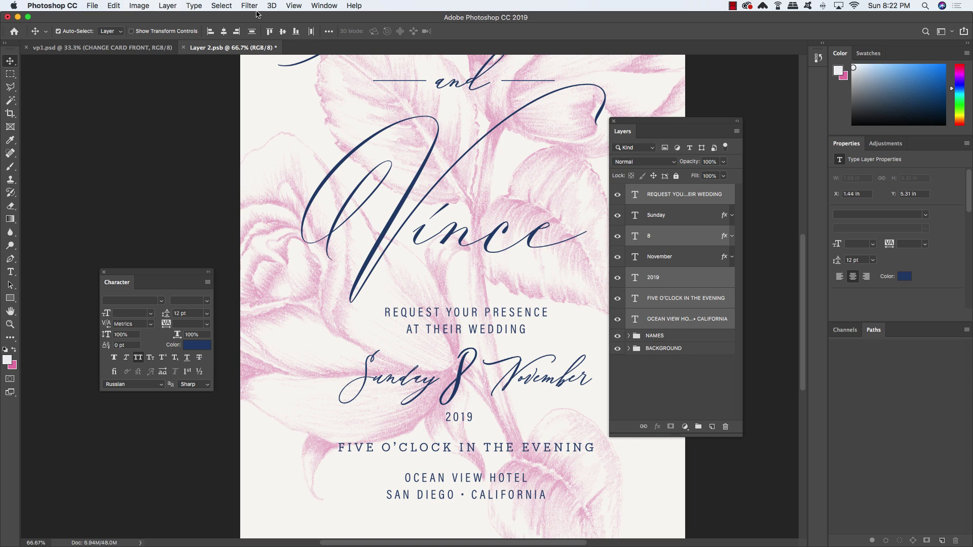
left_click(224, 35)
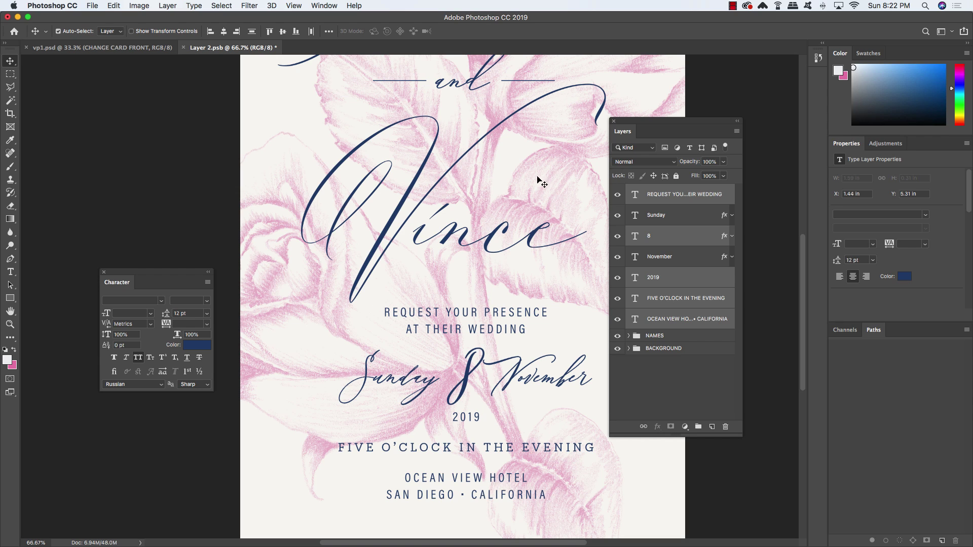
Step: Nudge "November" right to X 2.49 in and "Sunday" right to X 1.04 in, rebalancing them around the "8"
left_click(691, 257)
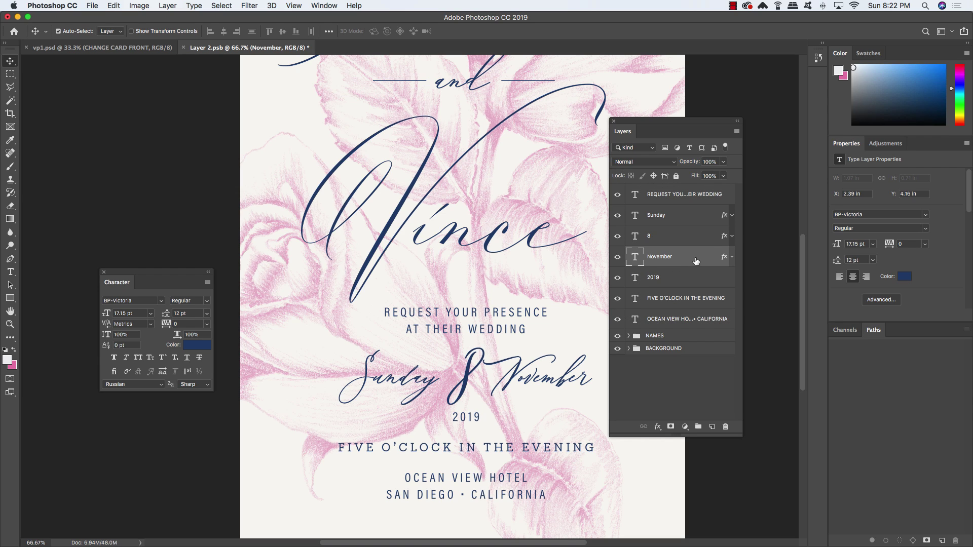
left_click_drag(547, 265, 487, 262)
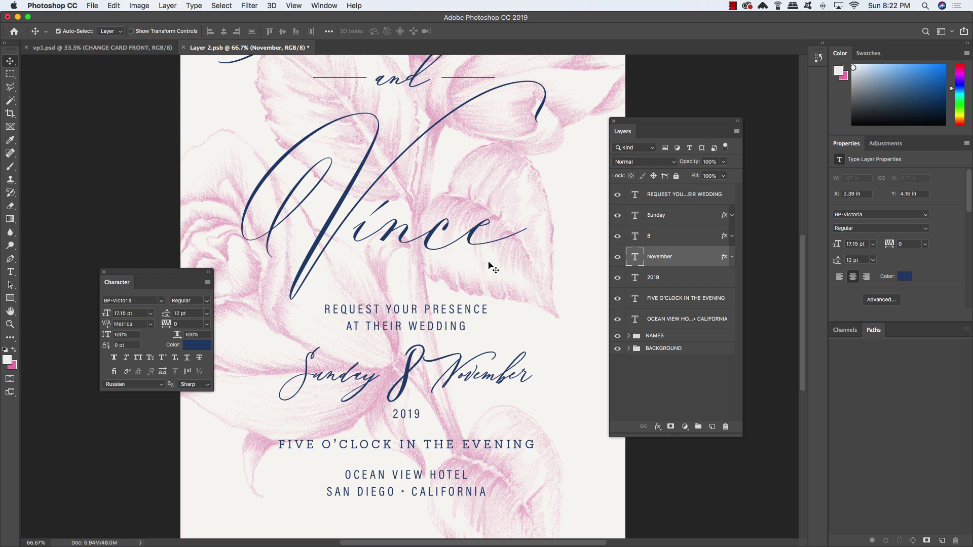
key("shift+Right")
key("shift+Right")
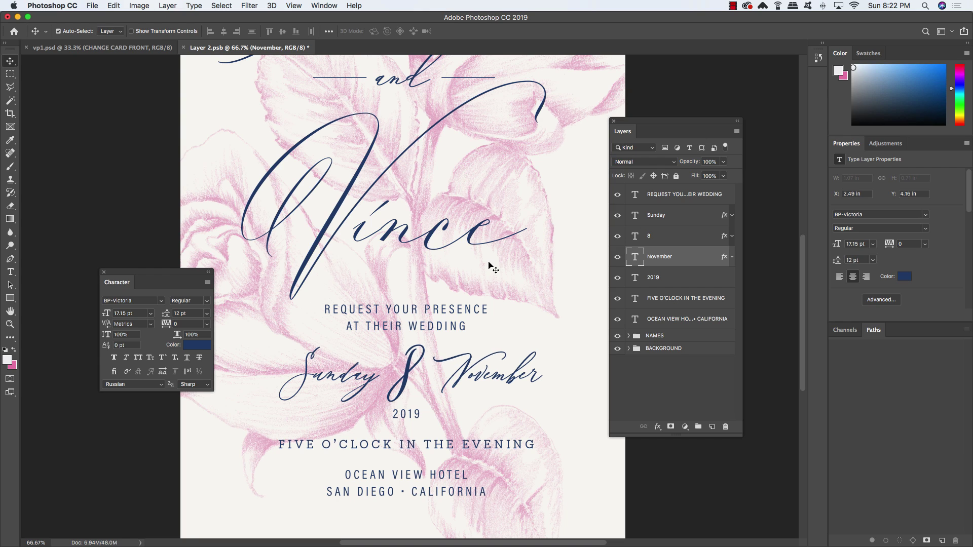
left_click(700, 223)
key("shift+Right")
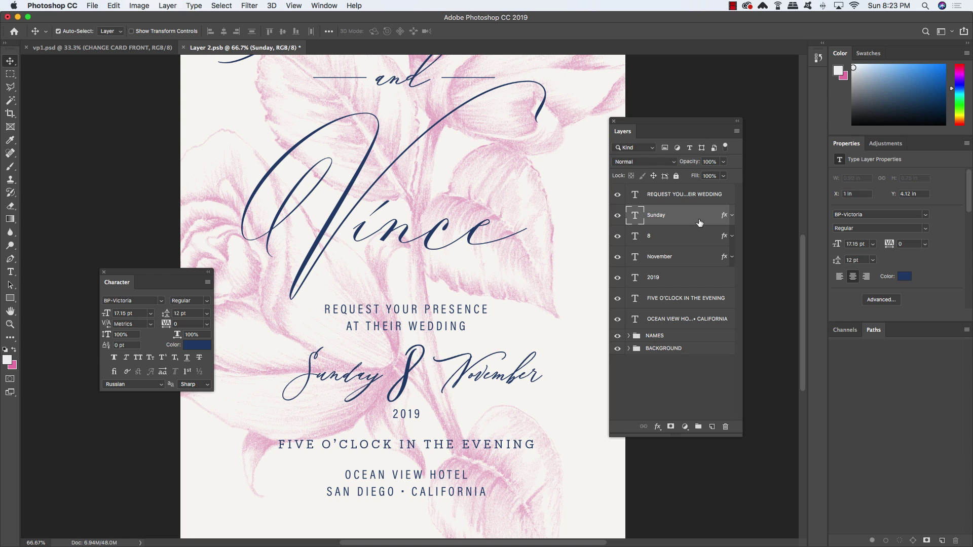
key("shift+Right")
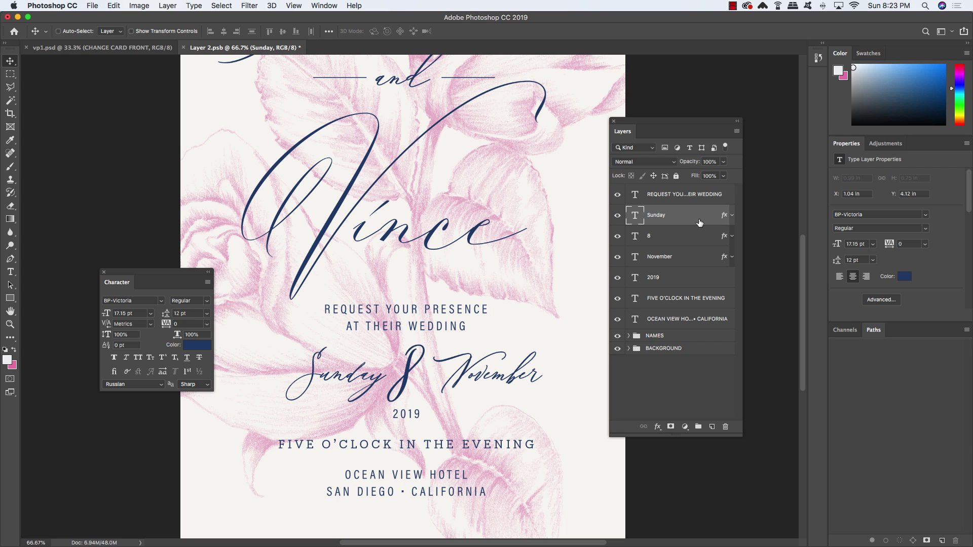
Step: Group all seven loose text layers as "TIME & DATE" and place the group beneath the NAMES group
key("super+minus")
left_click(713, 194)
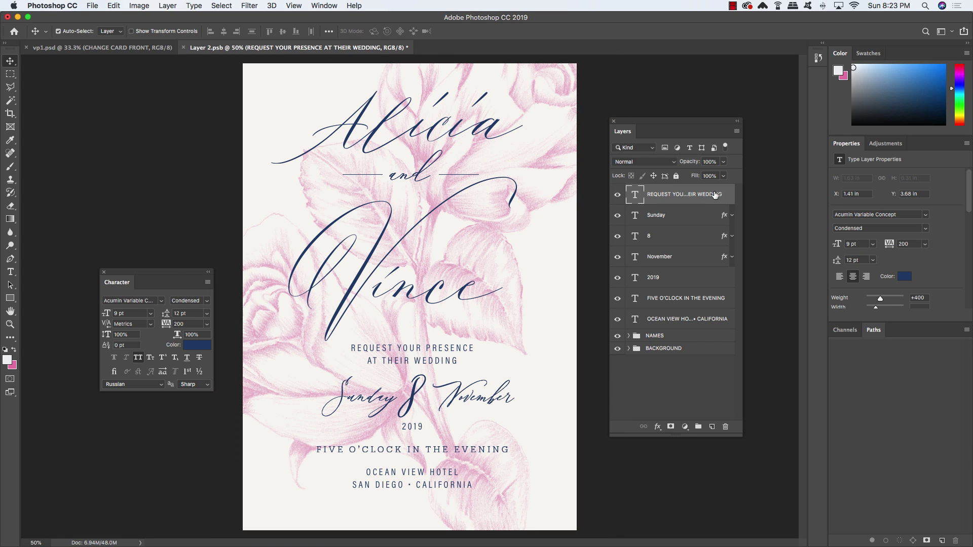
left_click(705, 320, "shift")
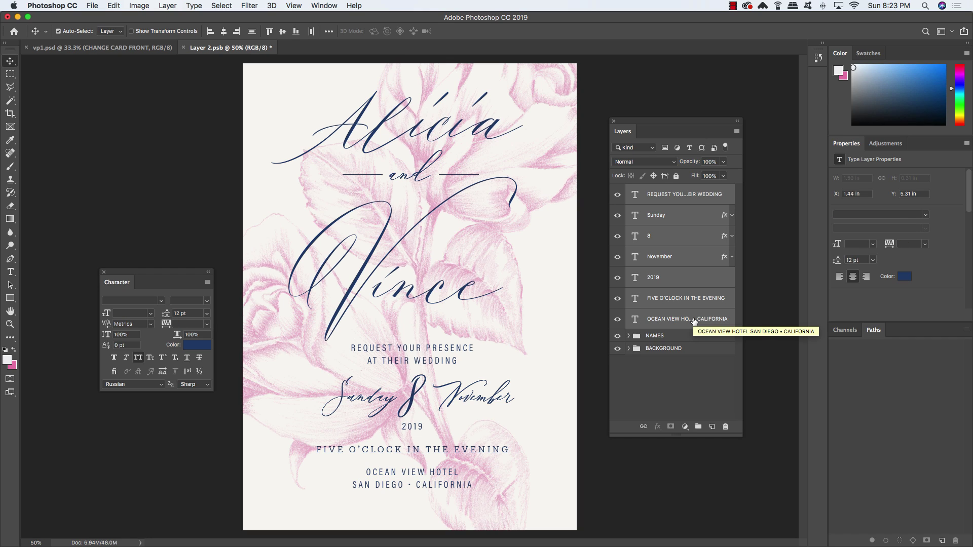
key("super+g")
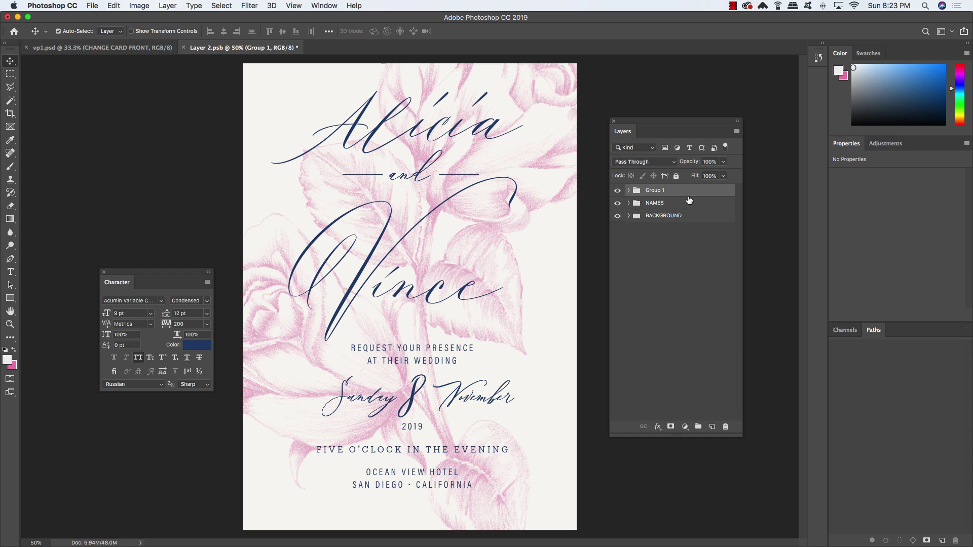
double_click(660, 190)
type("TIME & DATE")
key("Return")
left_click_drag(716, 191, 711, 204)
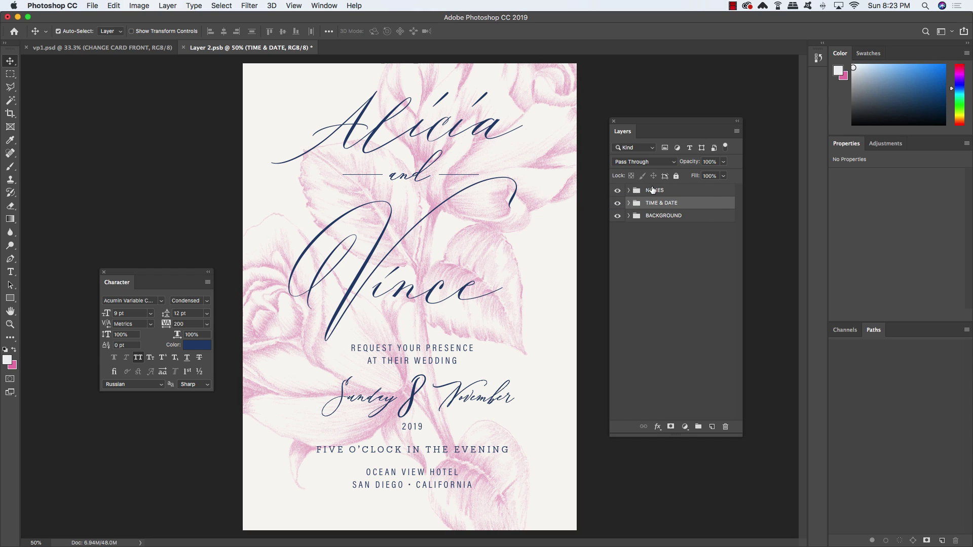
Step: Move the NAMES group slightly straight down, closer to the request wording
left_click(678, 192)
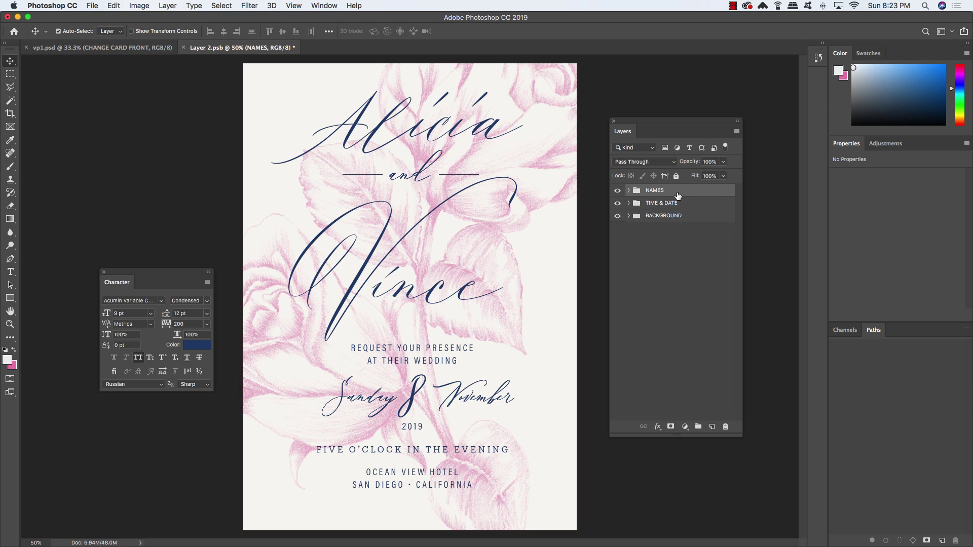
key("shift+Down")
key("shift+Down")
key("shift+Down")
key("shift+Down")
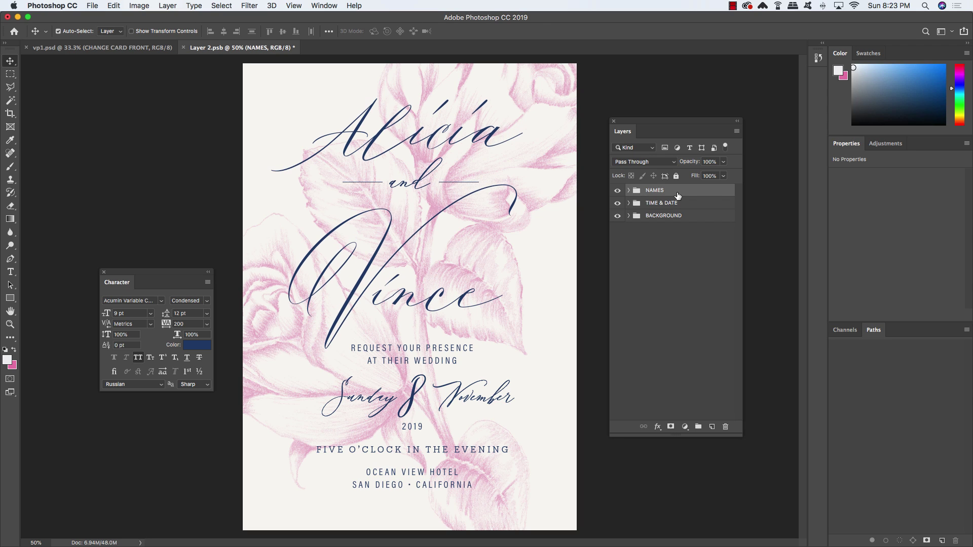
key("shift+Down")
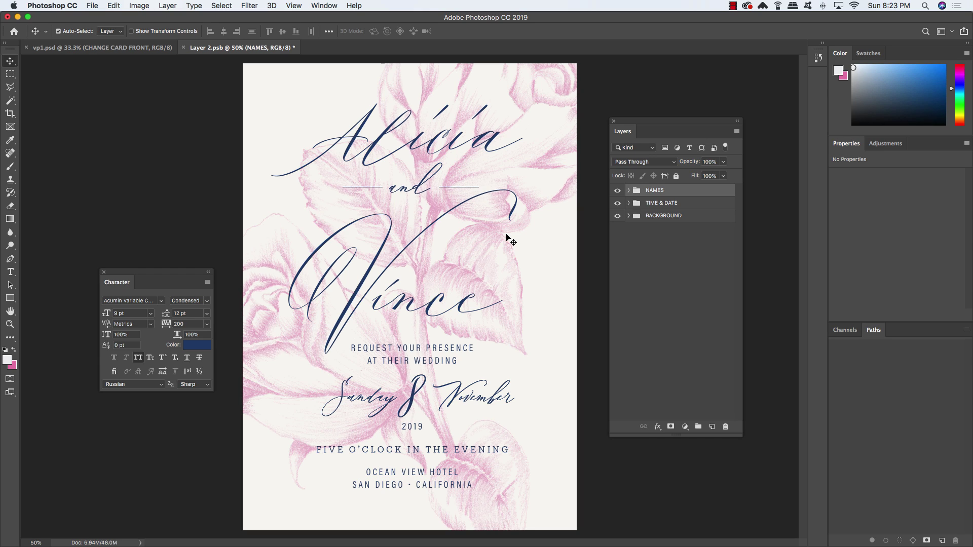
Step: Save the card front design and close the smart object to return to vp1.psd
key("super+s")
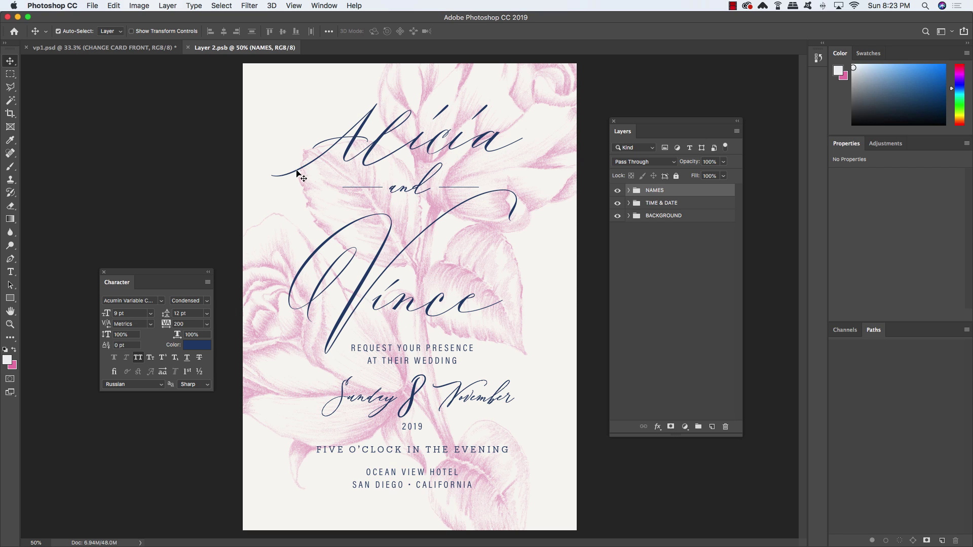
key("super+w")
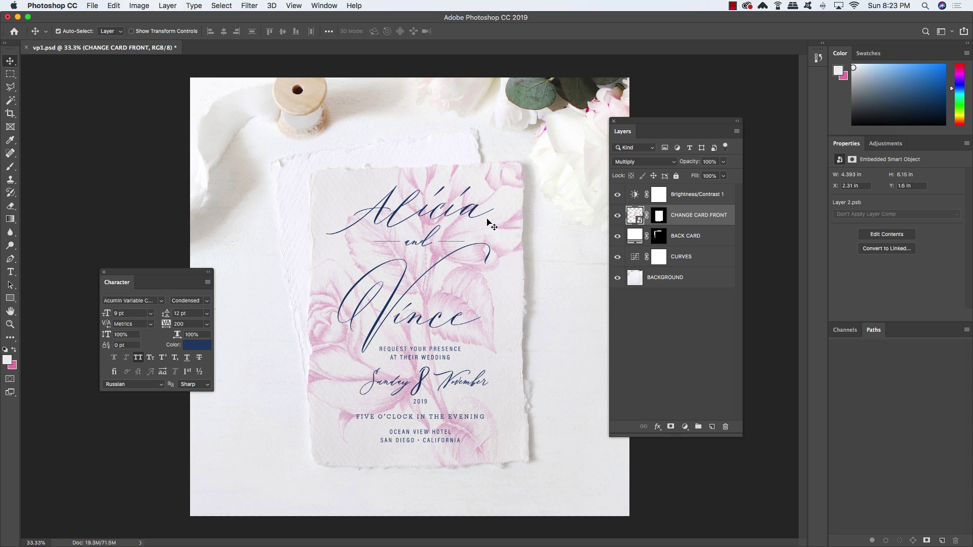
Step: Change the fill colour of the BACK CARD layer to pink, hex ec82aa
left_click(710, 239)
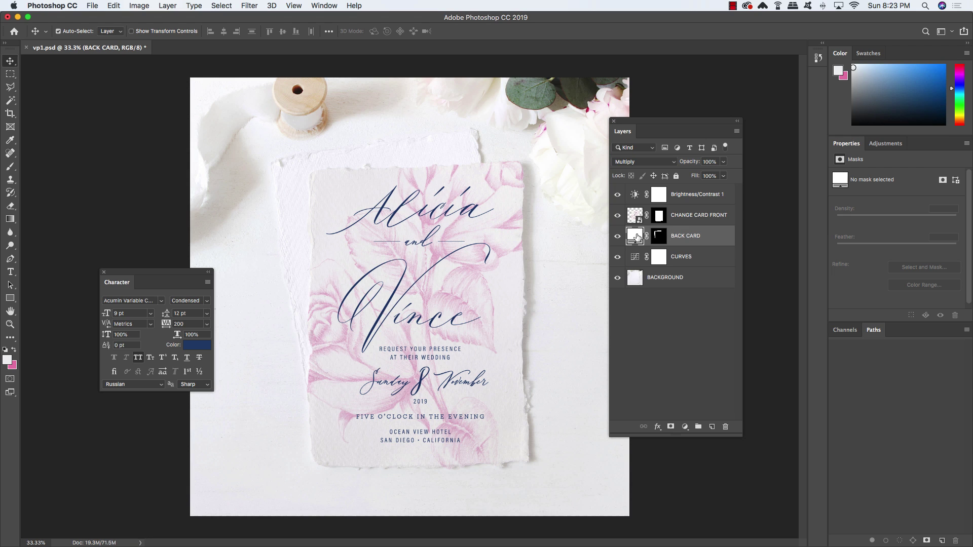
double_click(637, 236)
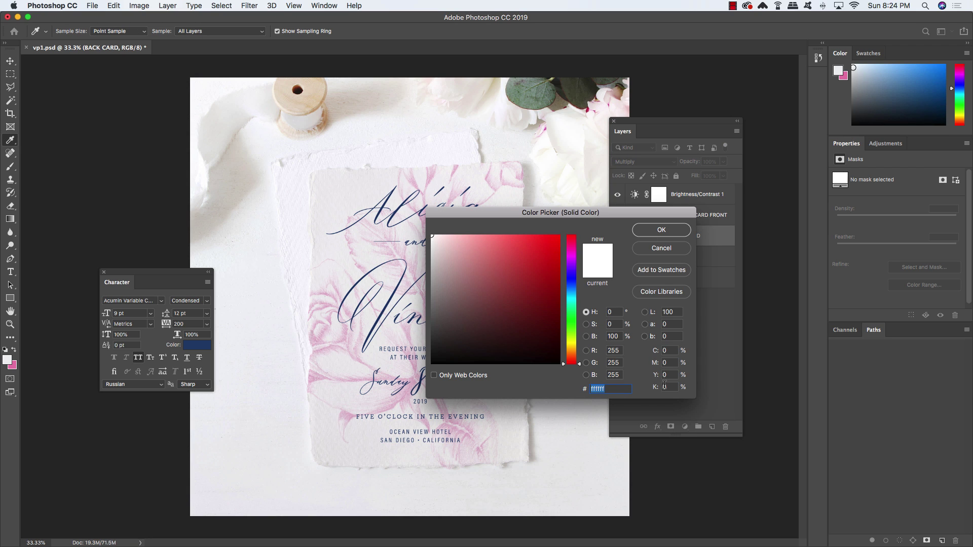
type("e")
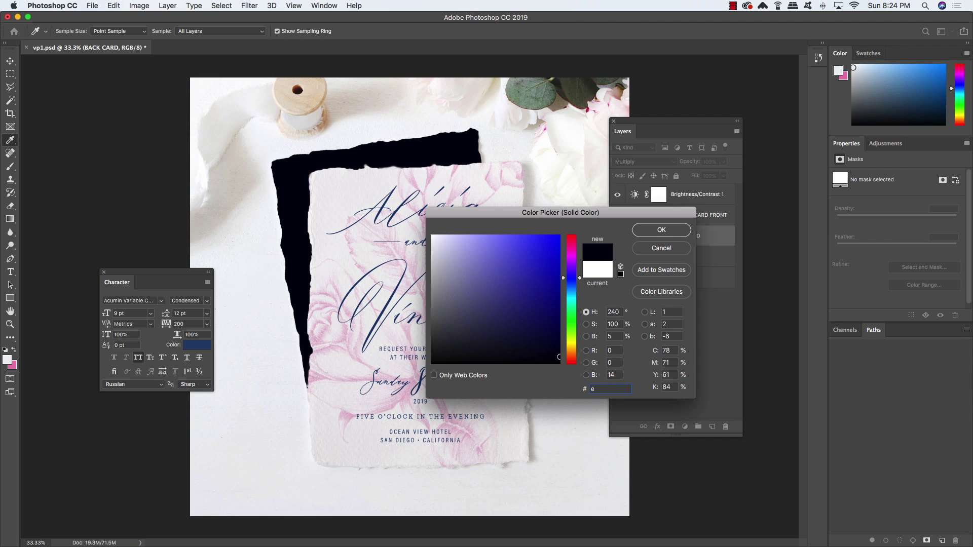
type("c8")
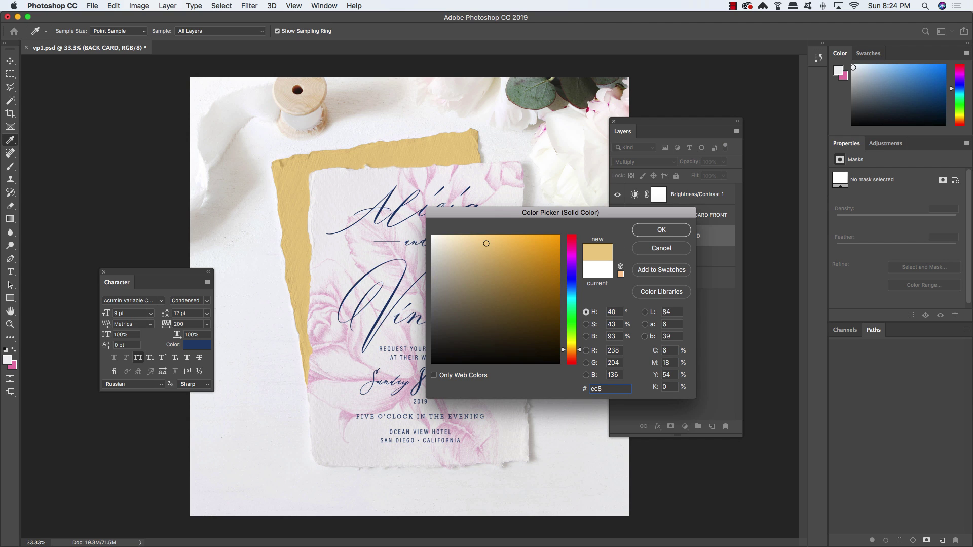
type("2aa")
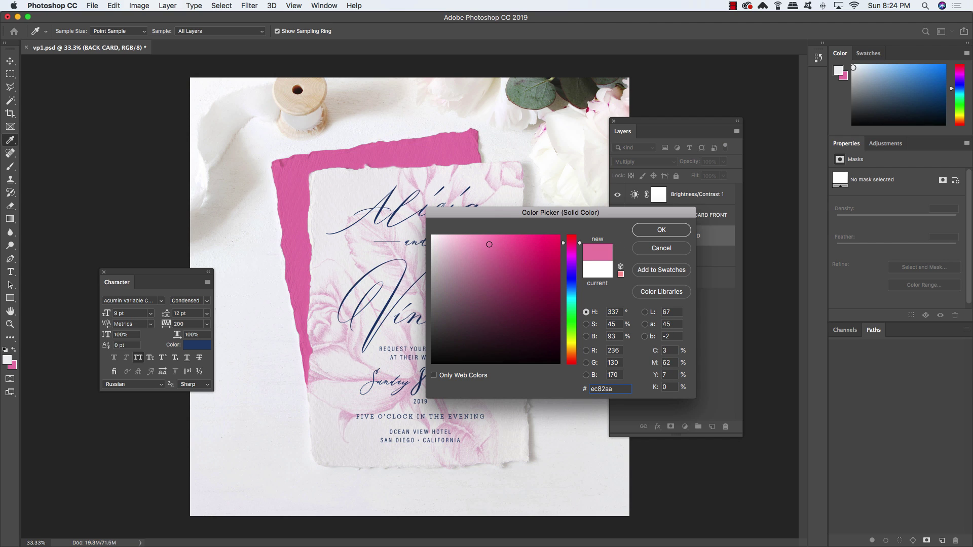
left_click(667, 230)
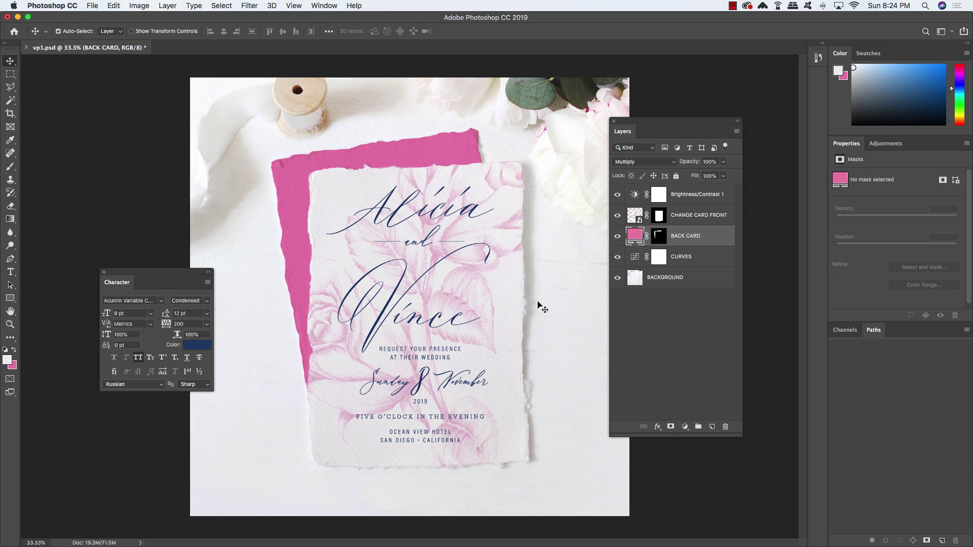
Step: Close the Character settings, move and shrink the layer list away from the card, and save vp1.psd
left_click(104, 272)
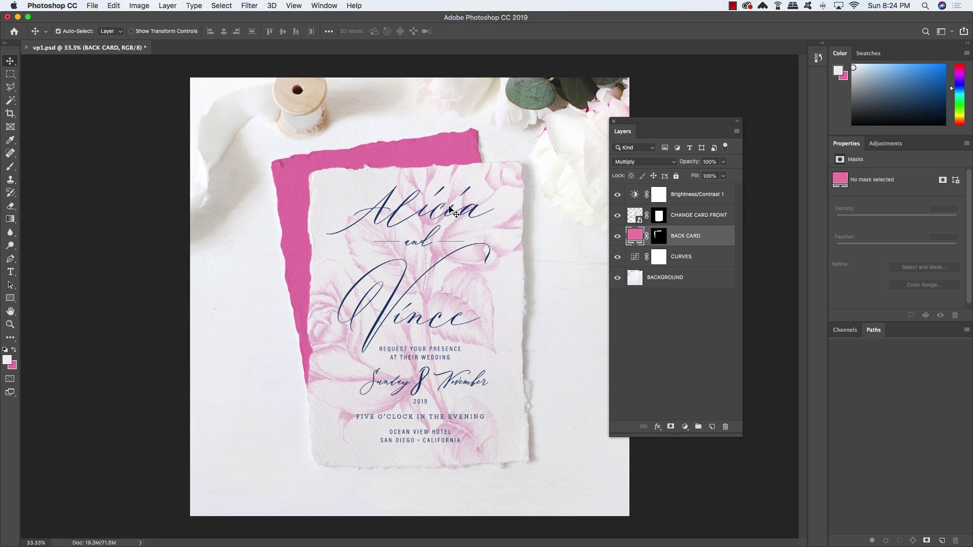
left_click_drag(646, 122, 677, 101)
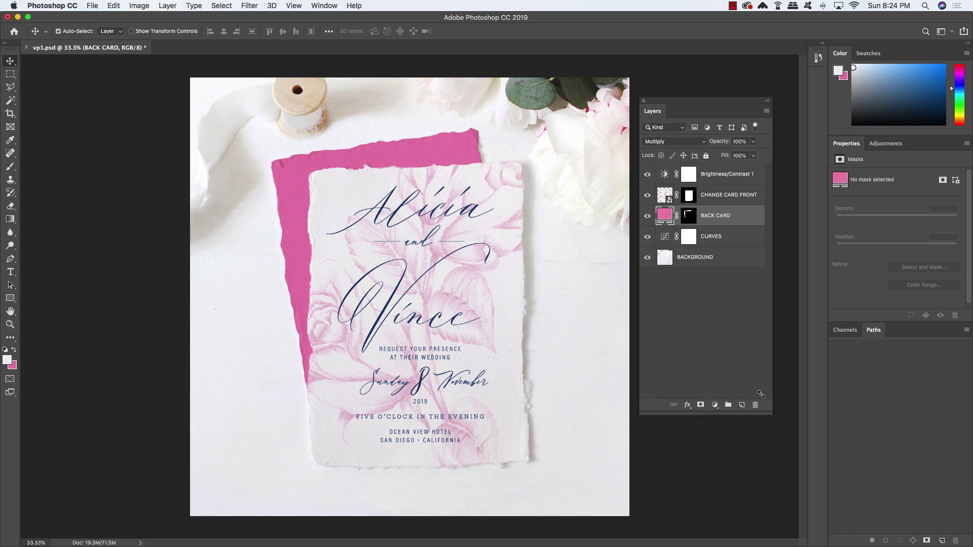
left_click_drag(762, 394, 746, 283)
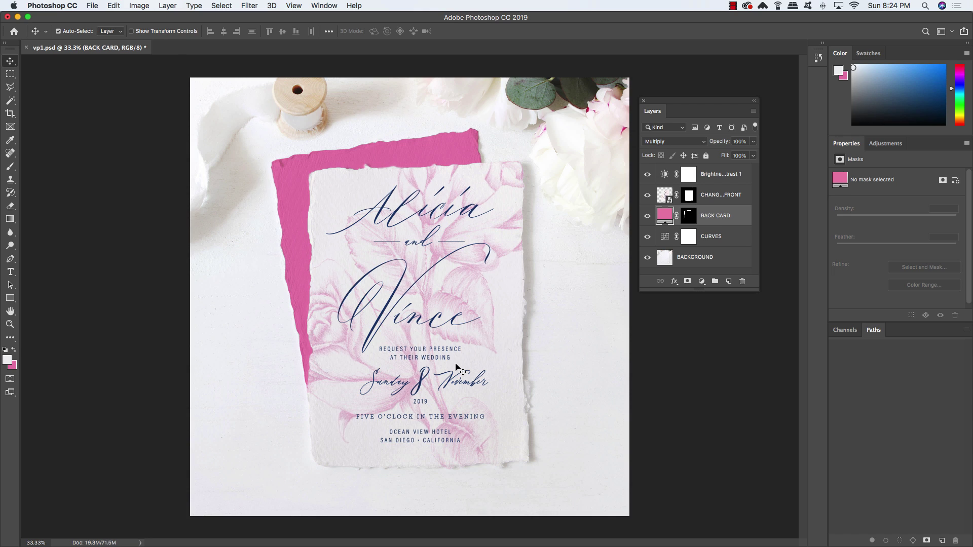
key("super+s")
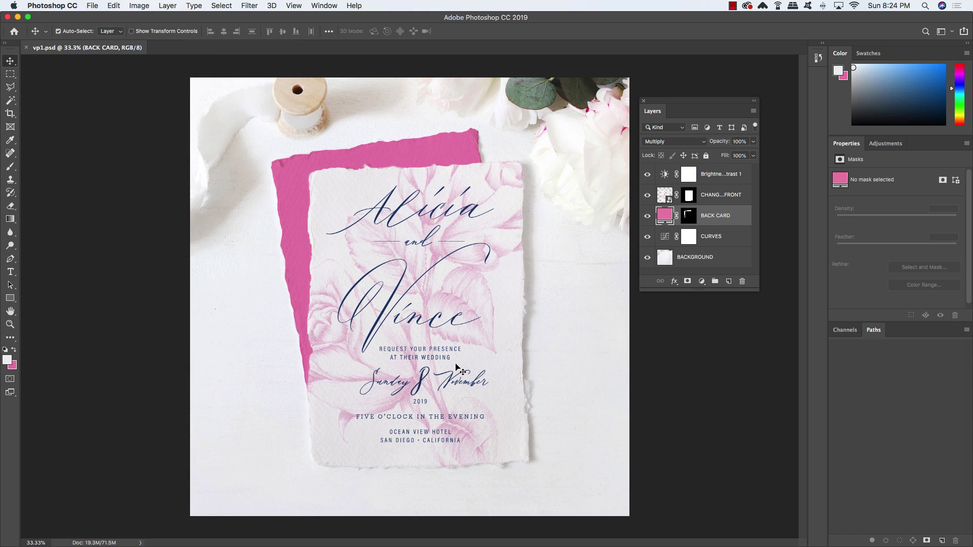